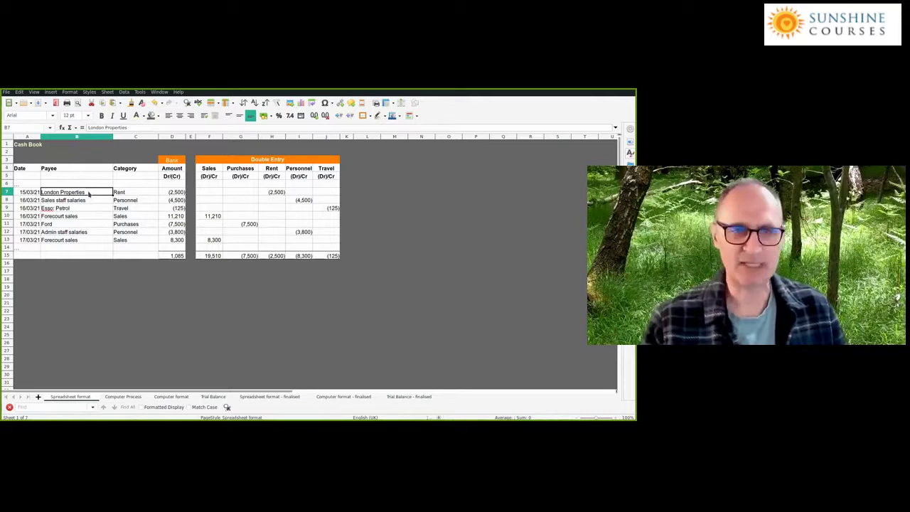
Review the payees and categories of the cash book transactions, starting from the London Properties rent entry.
key(Right)
key(Left)
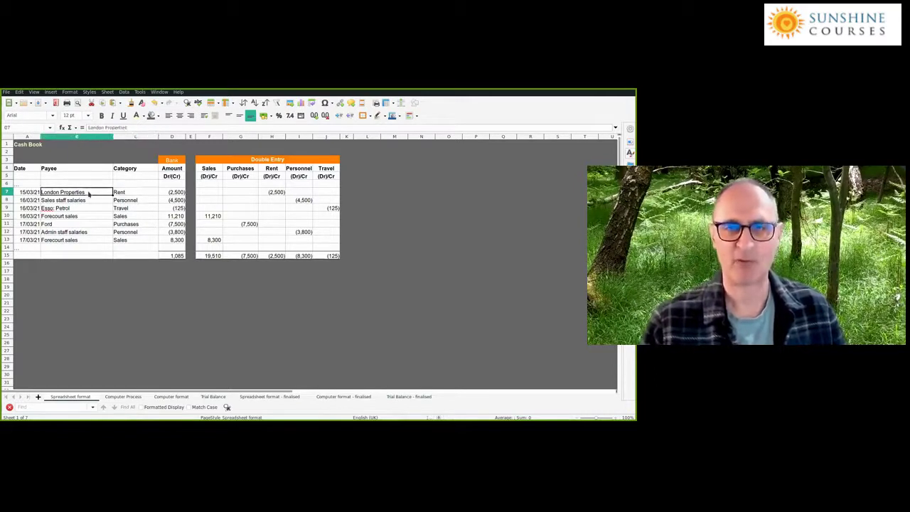
key(Right)
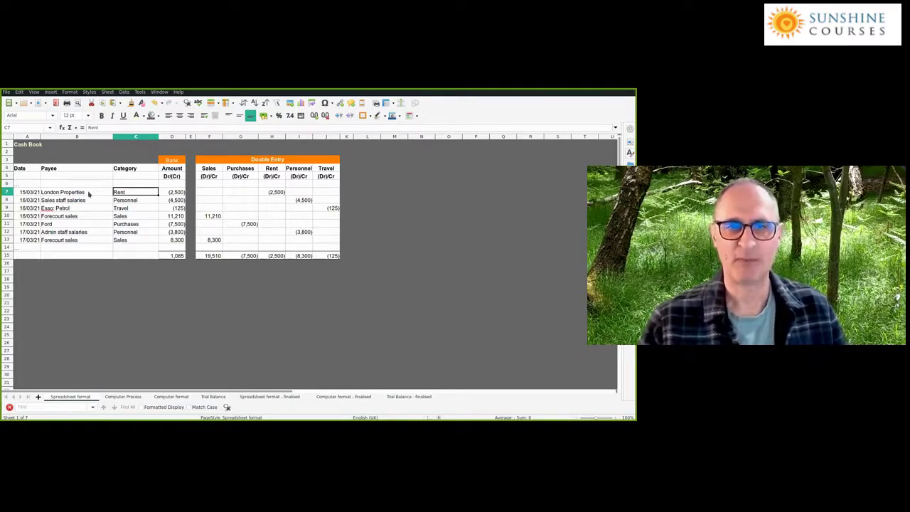
key(Down)
key(Down)
key(Down)
key(Down)
key(Down)
key(Down)
key(Up)
key(Up)
key(Up)
key(Up)
key(Up)
key(Up)
Examine the payments and receipts in the cash book's bank Amount column.
key(Right)
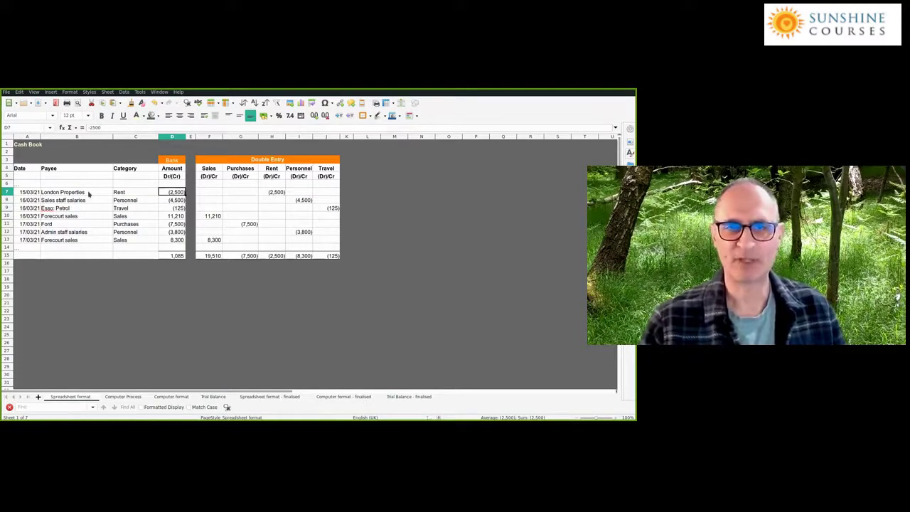
key(Down)
key(Down)
key(Down)
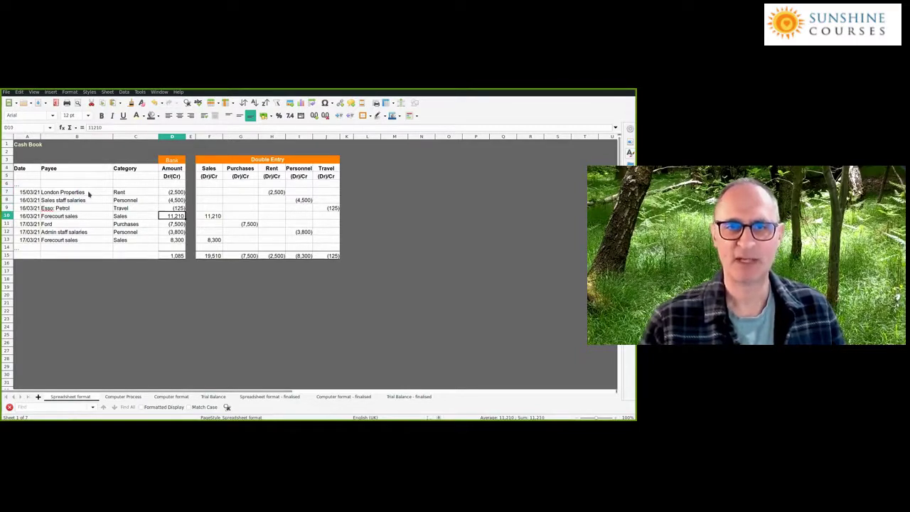
key(Up)
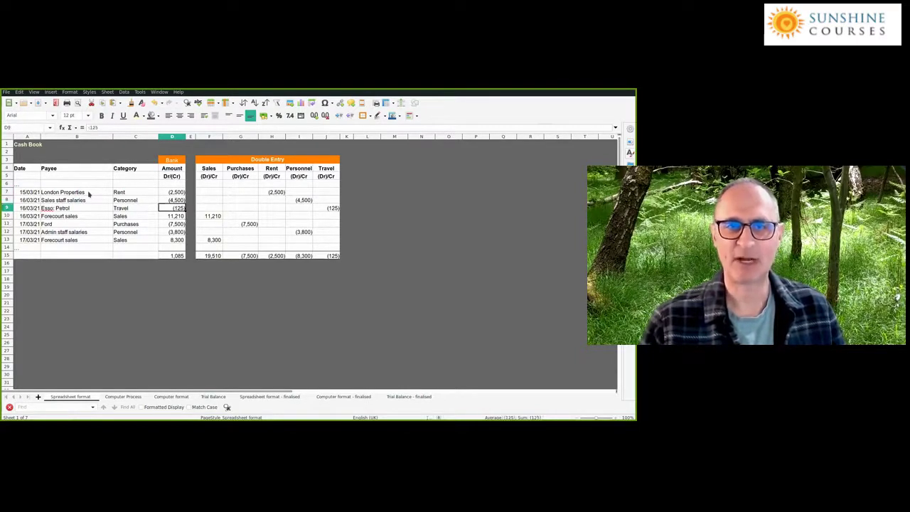
key(Up)
key(Up)
key(Right)
key(Right)
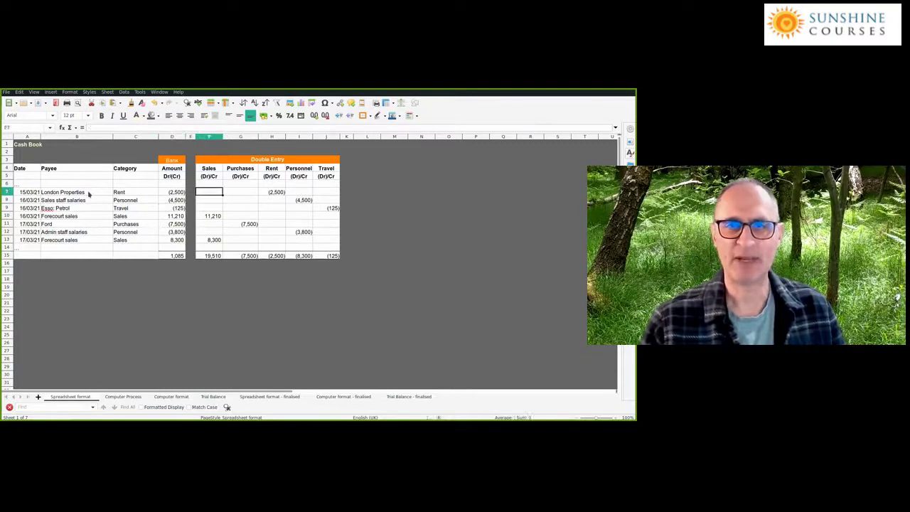
key(Left)
key(Left)
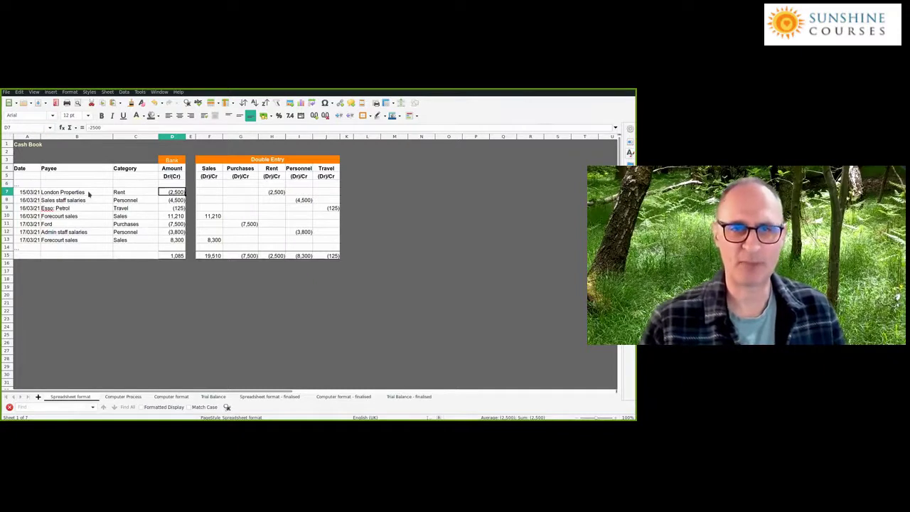
Compare the rent entry and its (Dr)/Cr heading under Double Entry with the bank column's Dr/(Cr) heading.
key(Right)
key(Right)
key(Right)
key(Right)
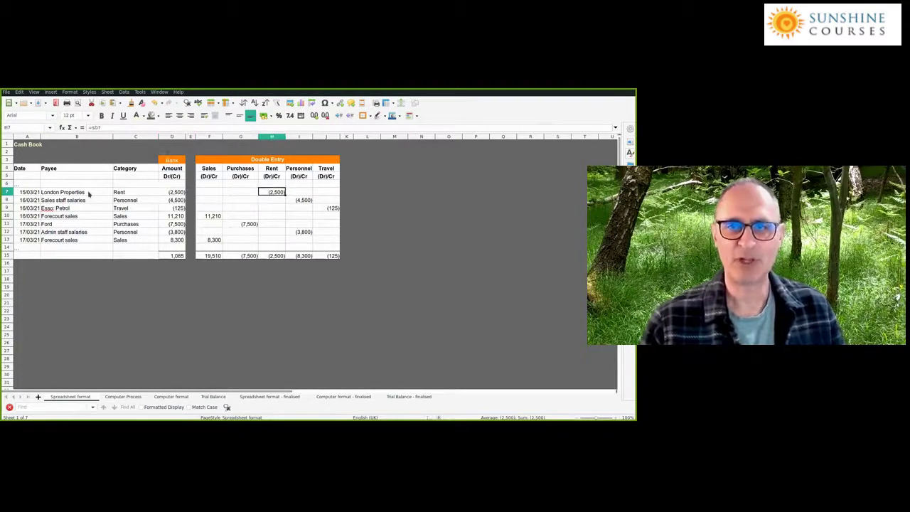
key(Up)
key(Up)
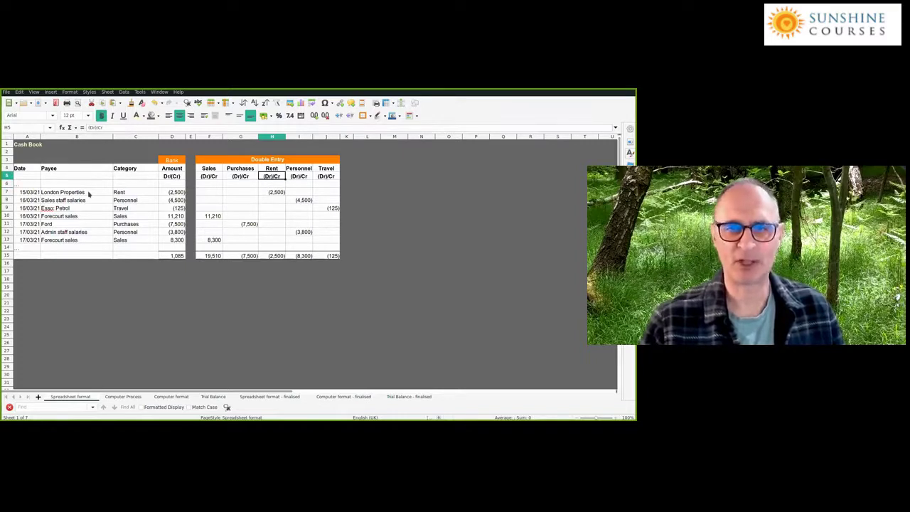
key(Left)
key(Left)
key(Left)
key(Left)
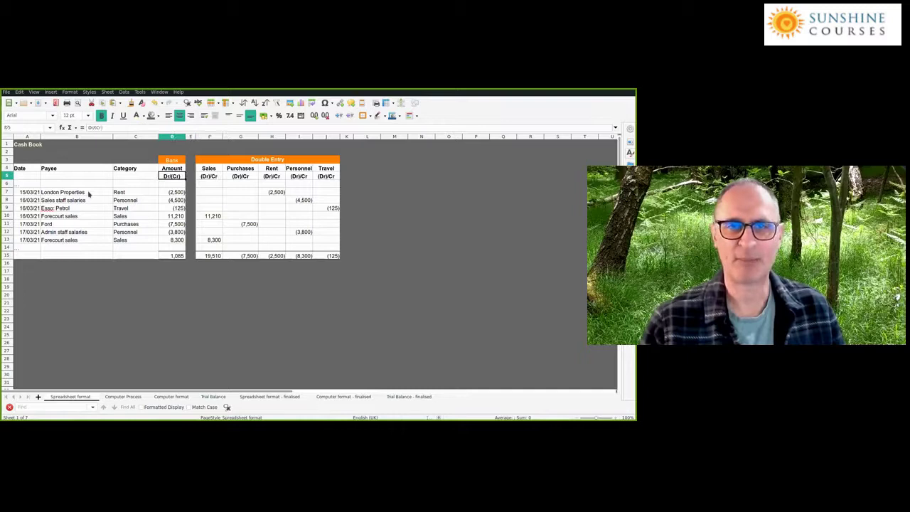
key(Right)
key(Right)
key(Right)
key(Right)
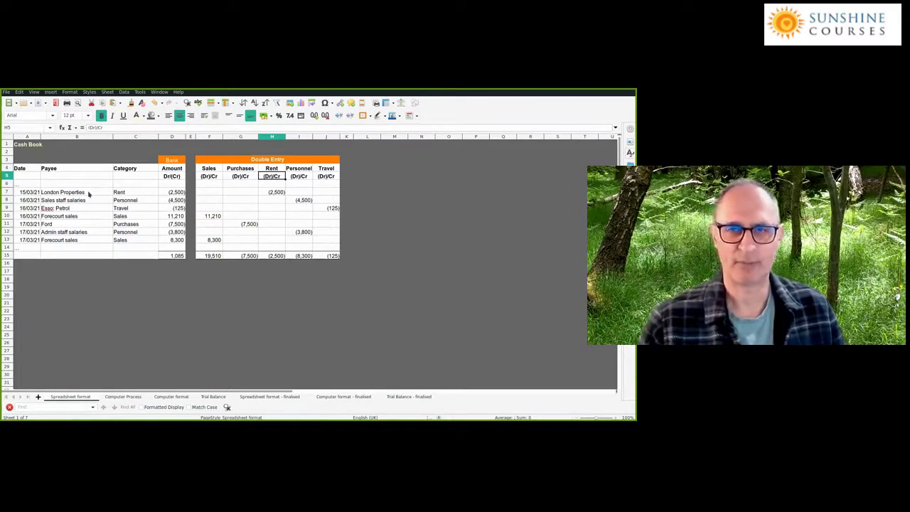
Examine the double-entry column totals in row 15 of the cash book, ending at the Sales total formula.
key(Down)
key(Down)
key(Down)
key(Down)
key(Down)
key(Down)
key(Down)
key(Down)
key(Down)
key(Down)
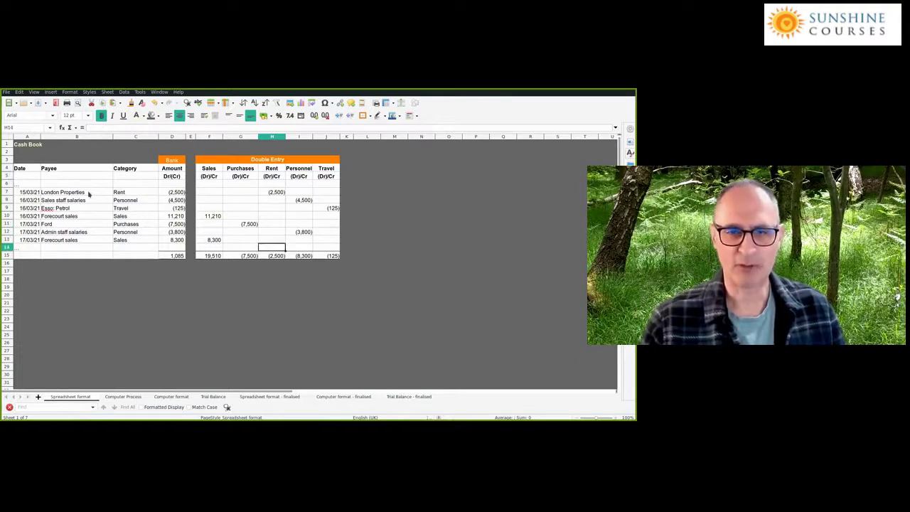
key(Left)
key(Left)
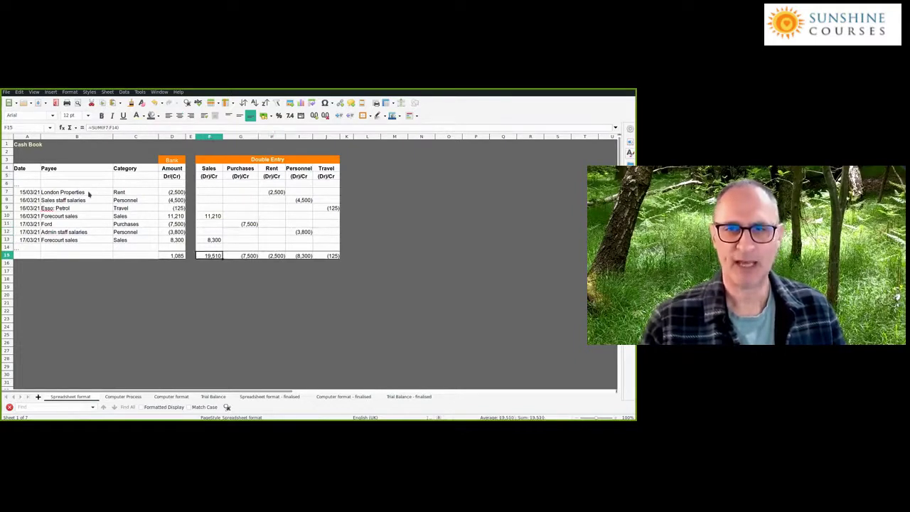
In the Trial Balance sheet, link the Bank Account's Cash Book figure (C12) to the bank total D15 of the Spreadsheet format sheet.
click(214, 397)
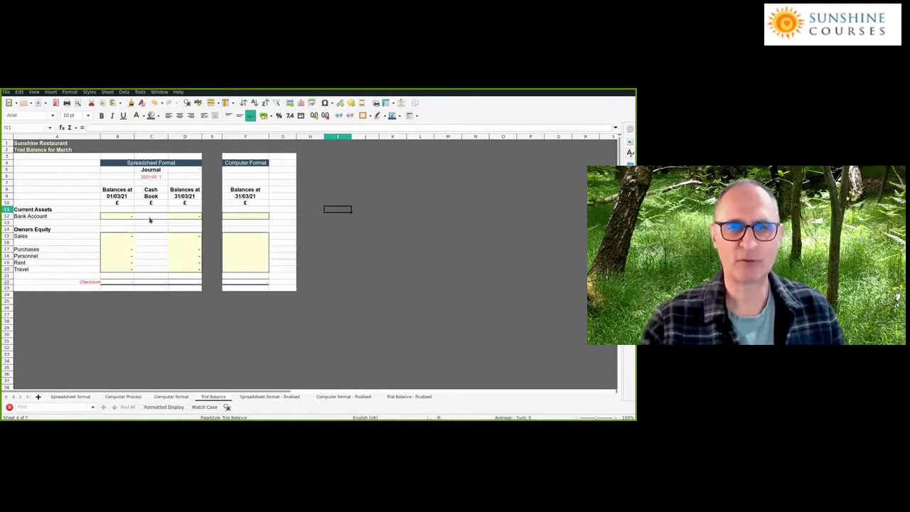
click(150, 218)
text(=)
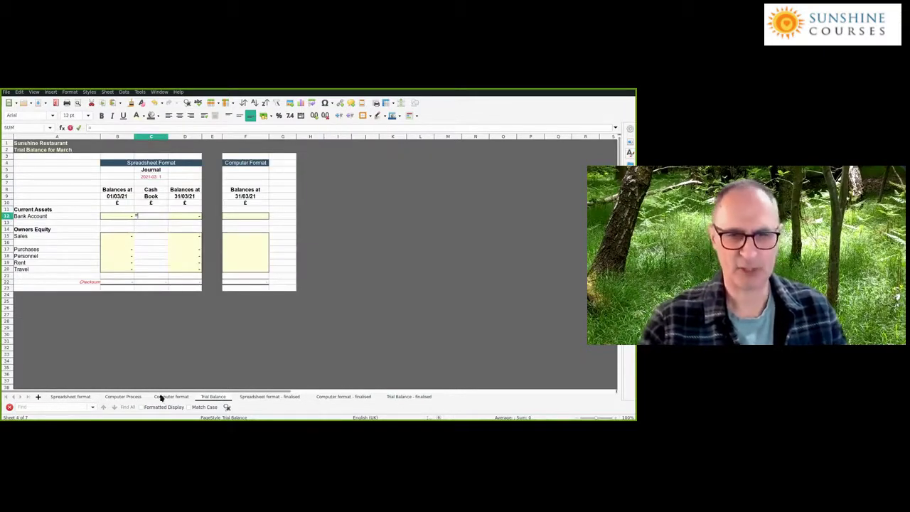
click(78, 396)
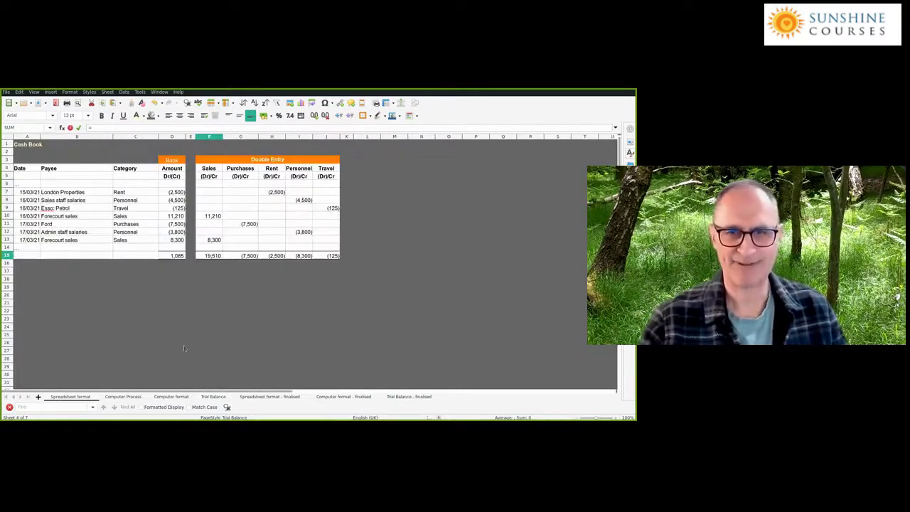
click(176, 256)
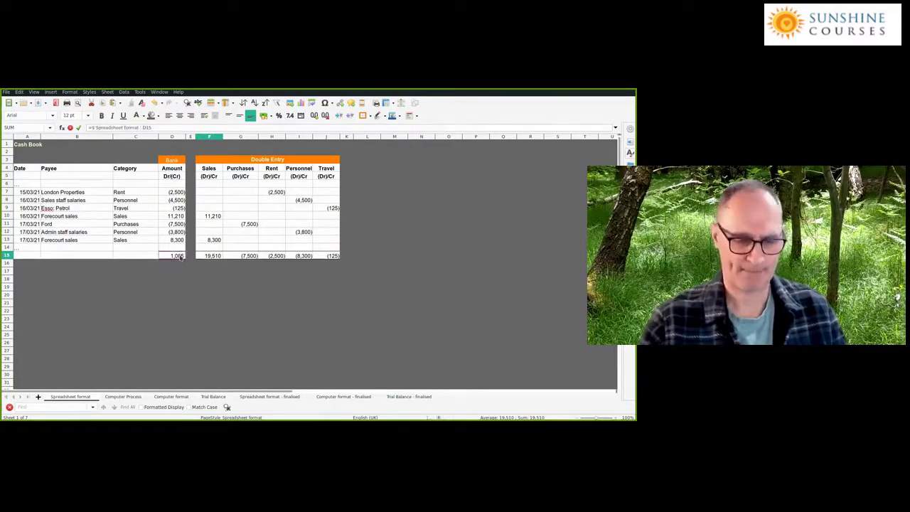
key(Return)
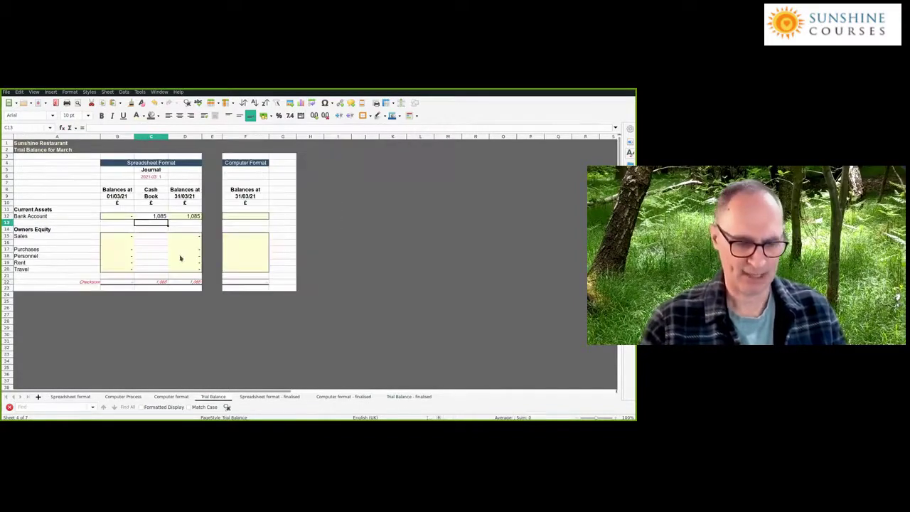
Set the Sales figure in the Cash Book column (C15) to the negative of the Sales total F15 on the Spreadsheet format sheet.
text(=)
click(71, 396)
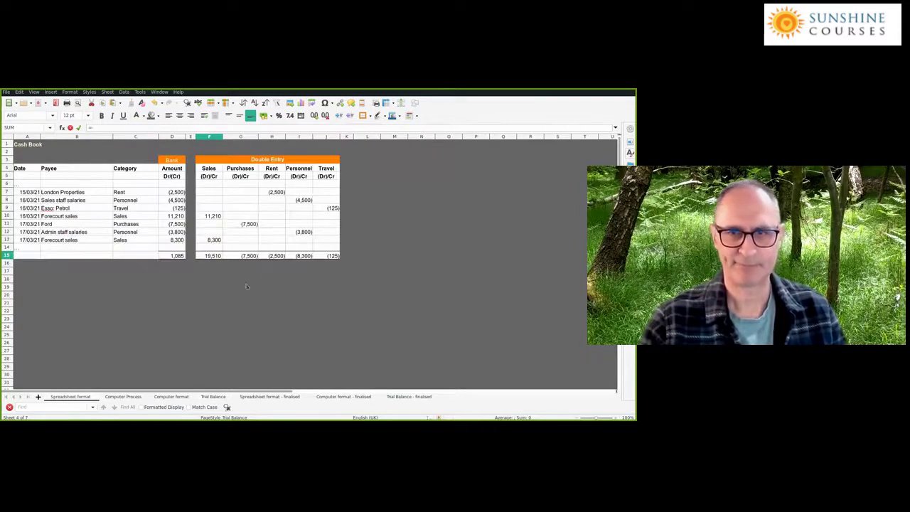
click(217, 256)
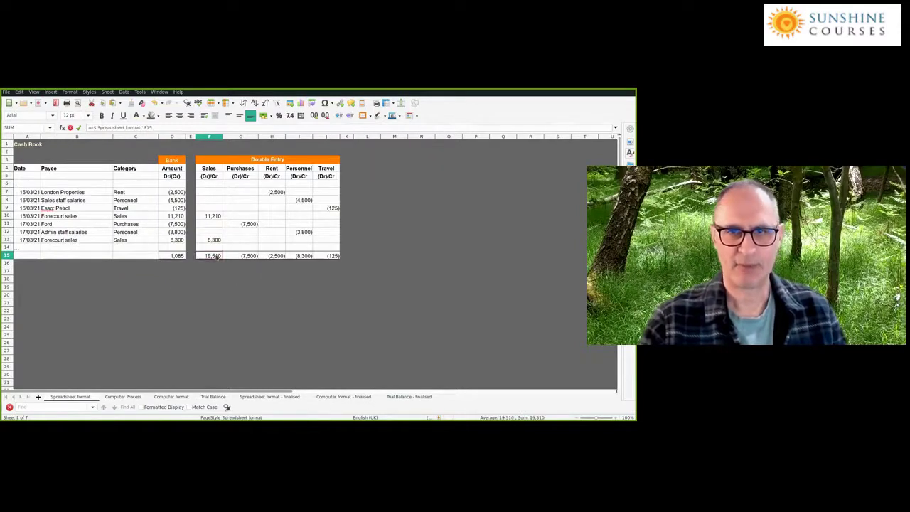
key(Return)
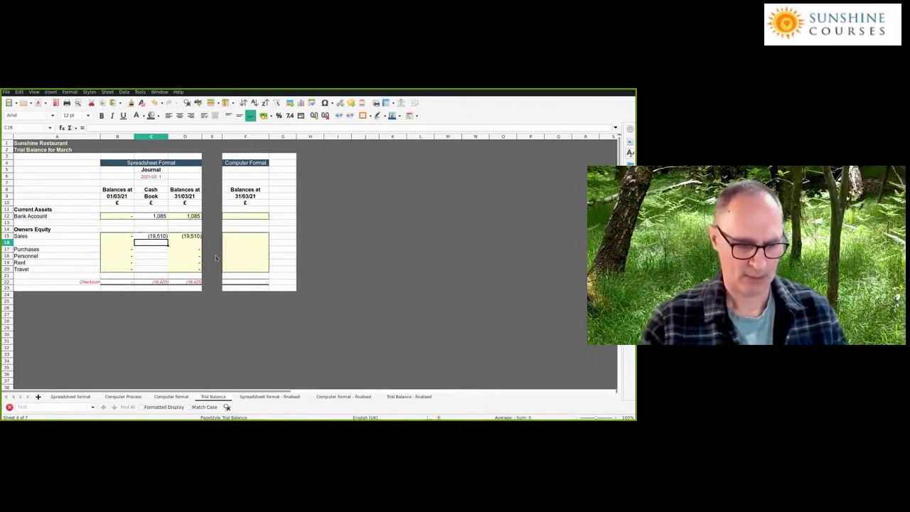
Set the Purchases figure in C17 to the negative of the cash book's Purchases total.
key(Down)
text(=)
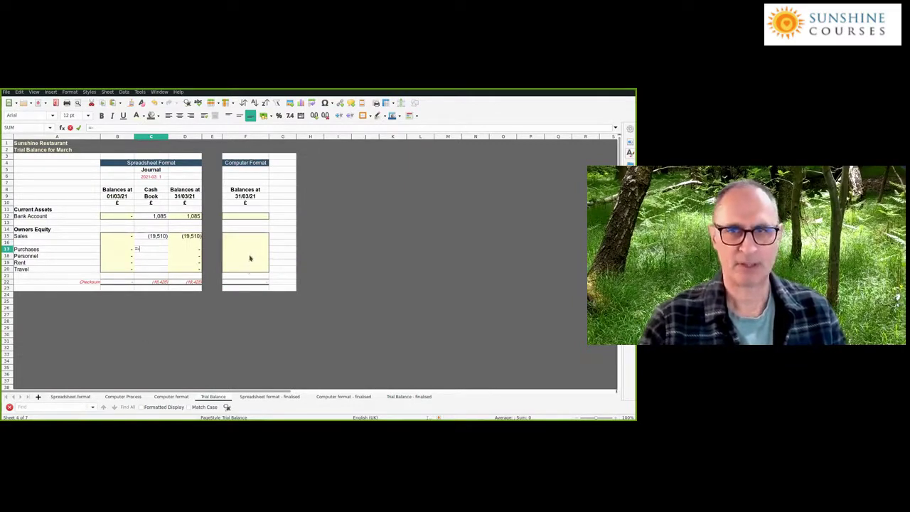
key(Return)
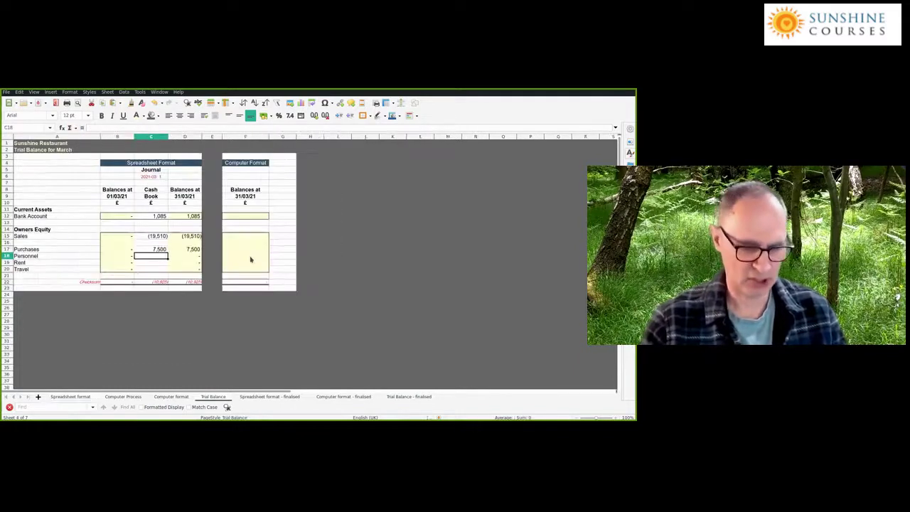
Set the Personnel figure in C18 to the negative of the cash book's Rent total.
text(=)
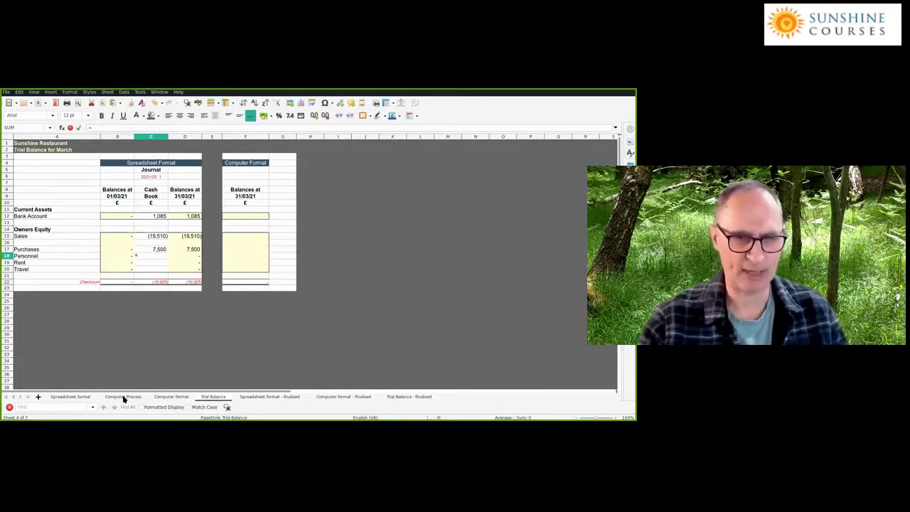
click(70, 396)
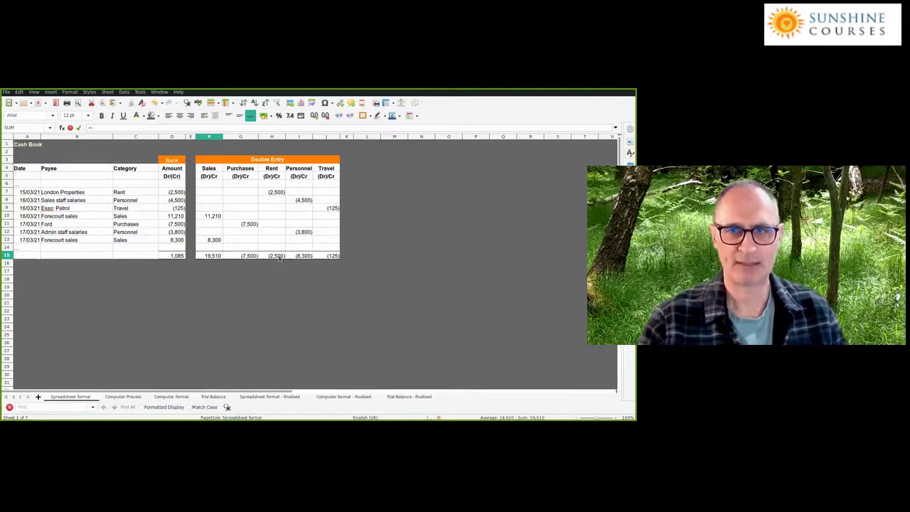
click(278, 256)
key(Return)
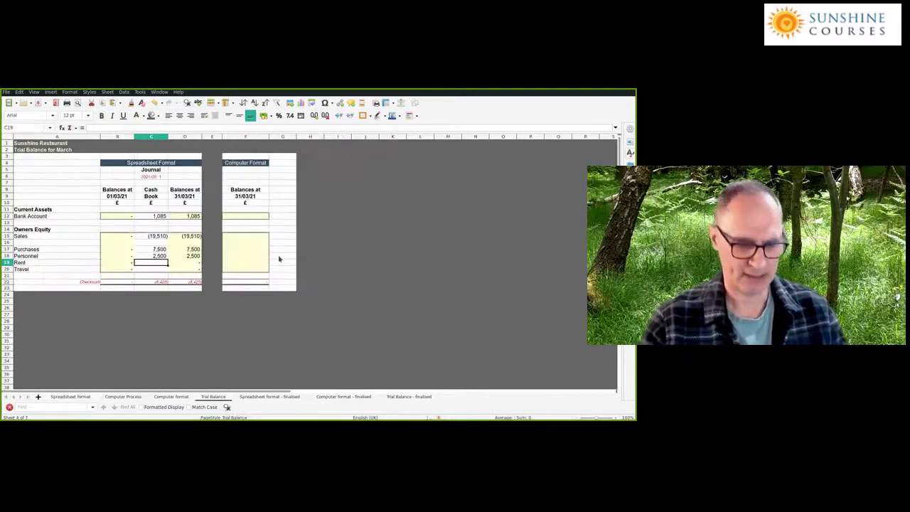
Replace the Personnel figure in C18 with the negative of the cash book's Personnel total.
key(Up)
text(=)
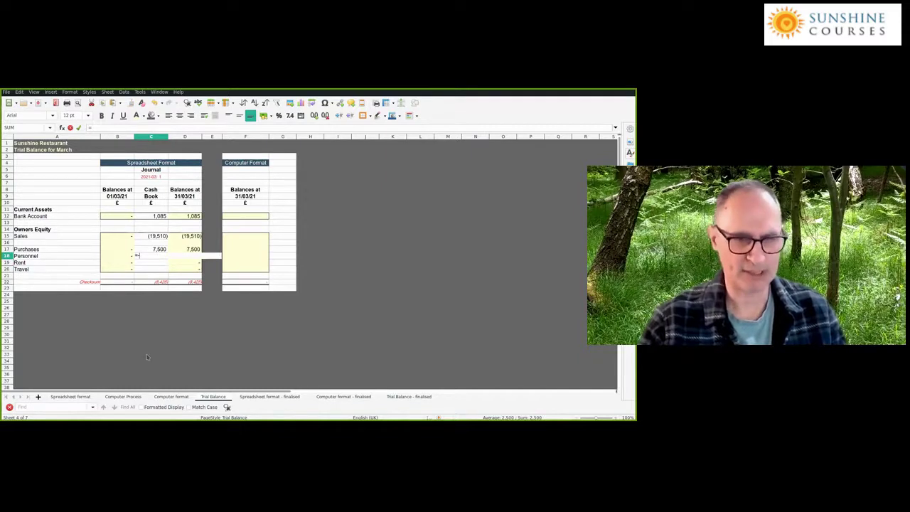
click(70, 396)
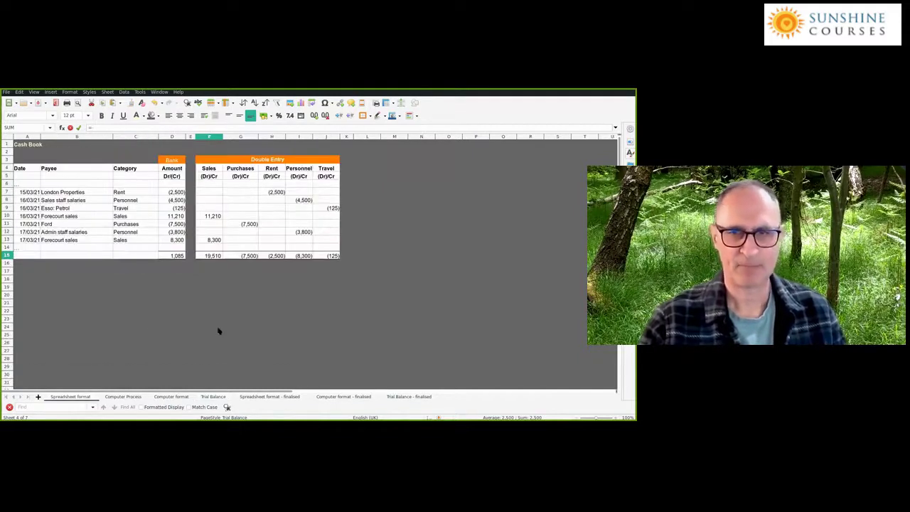
click(299, 259)
key(Return)
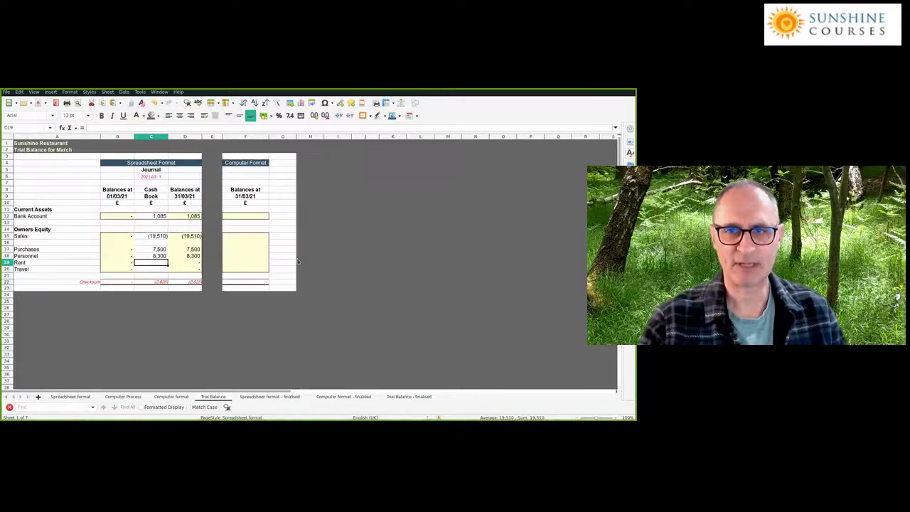
Set the Rent figure in C19 to the negative of the Rent total H15 on the Spreadsheet format sheet.
text(=)
click(70, 396)
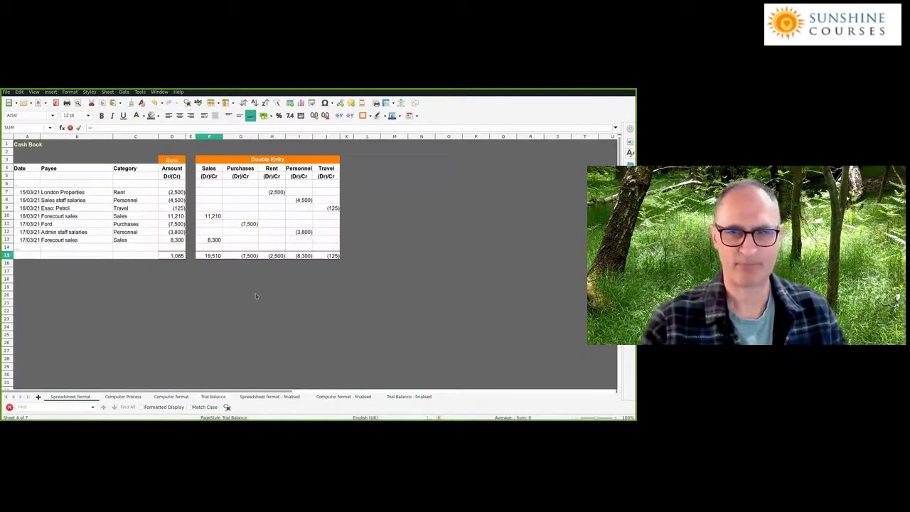
click(277, 256)
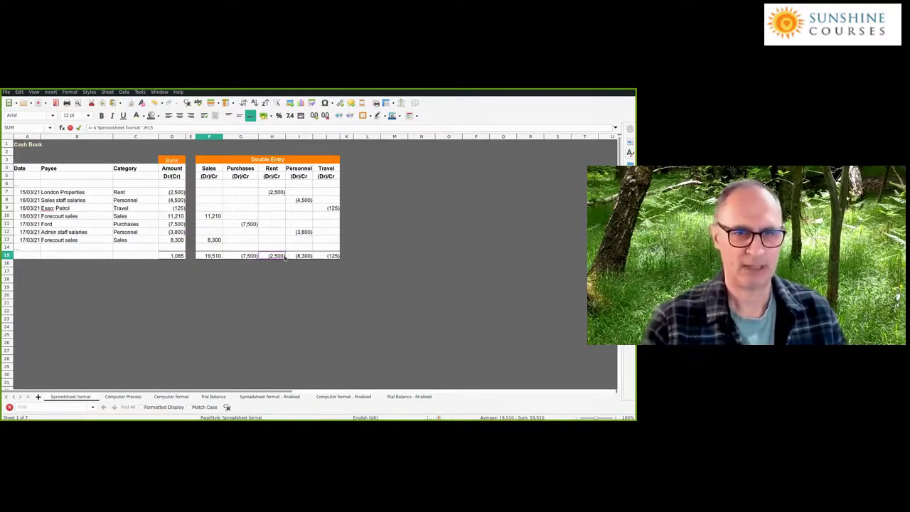
key(Return)
Set the Travel figure in C20 to the negative of the cash book's Travel total J15, and select the Bank Account's closing balance.
text(=)
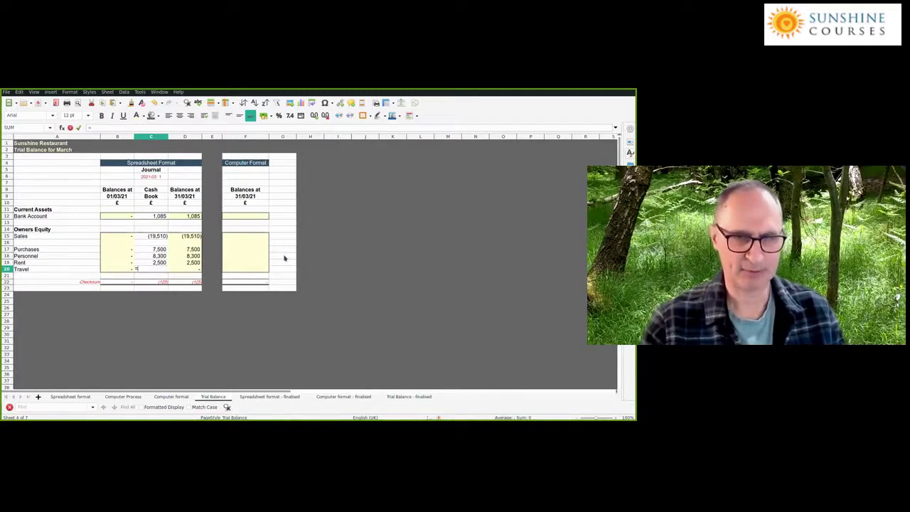
click(71, 396)
click(332, 256)
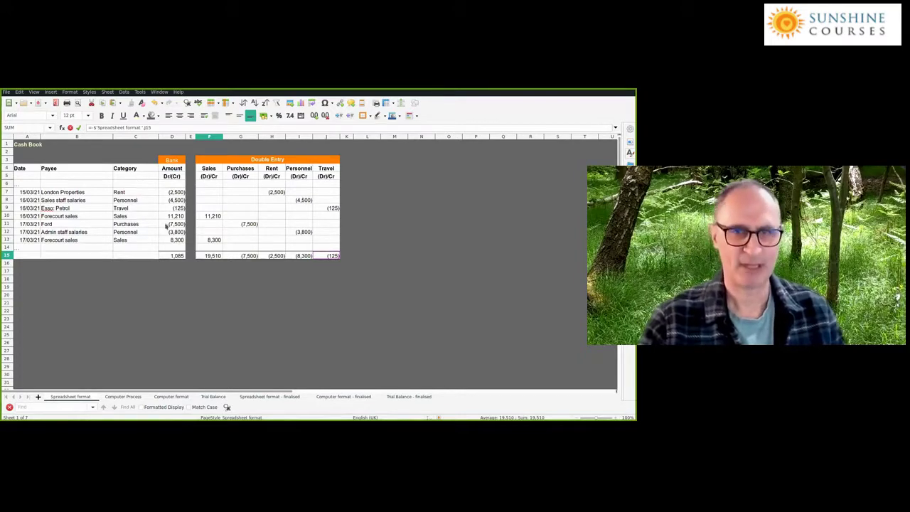
key(Return)
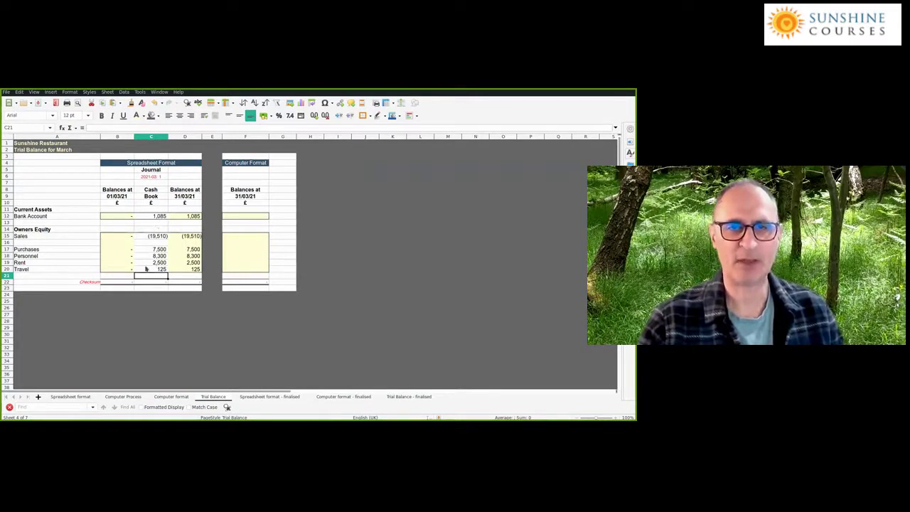
click(185, 216)
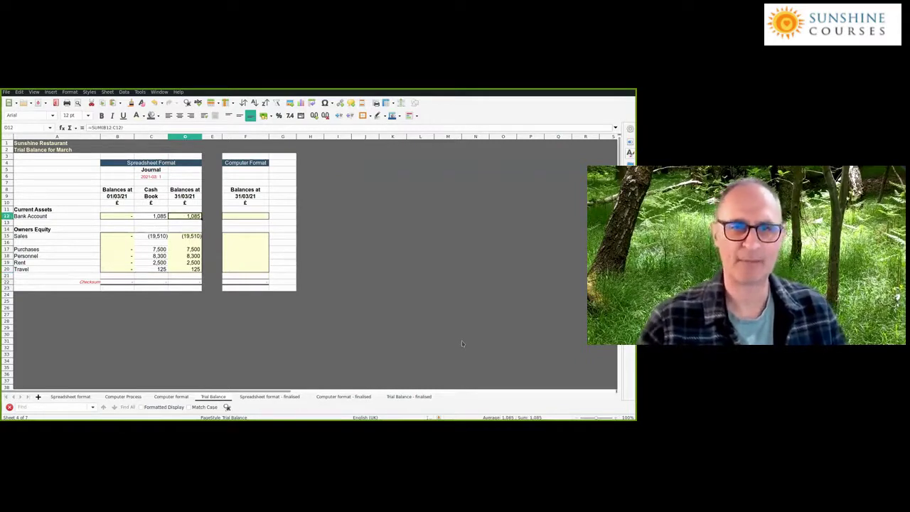
Review the Owners Equity closing balances in D15:D20 of the trial balance, and open the Computer Process sheet.
drag(190, 238, 188, 269)
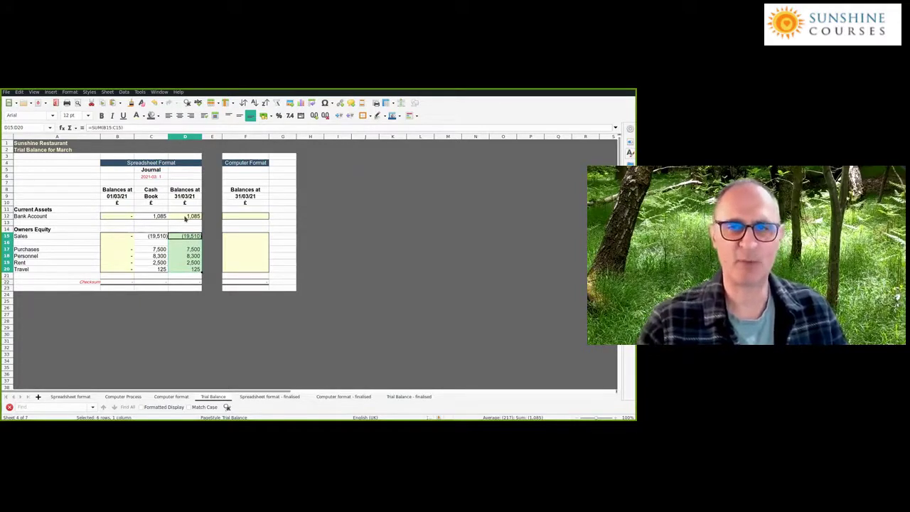
click(356, 288)
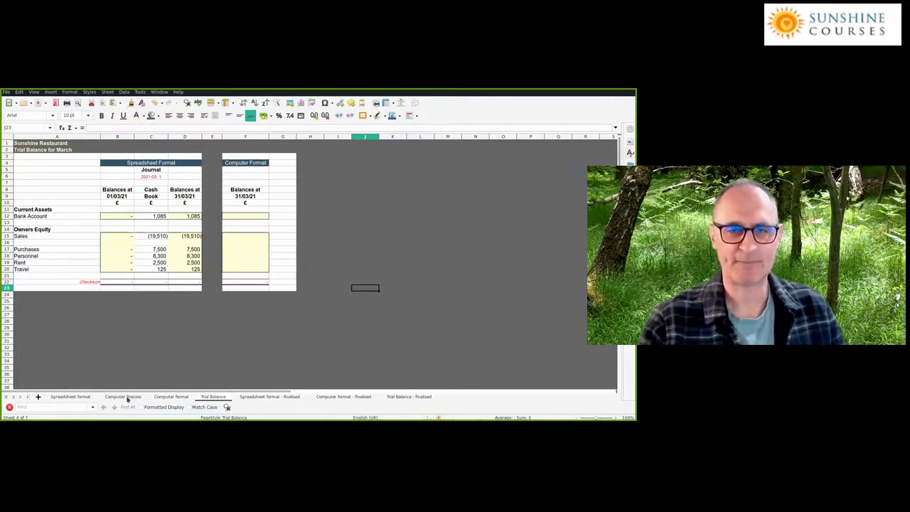
click(126, 397)
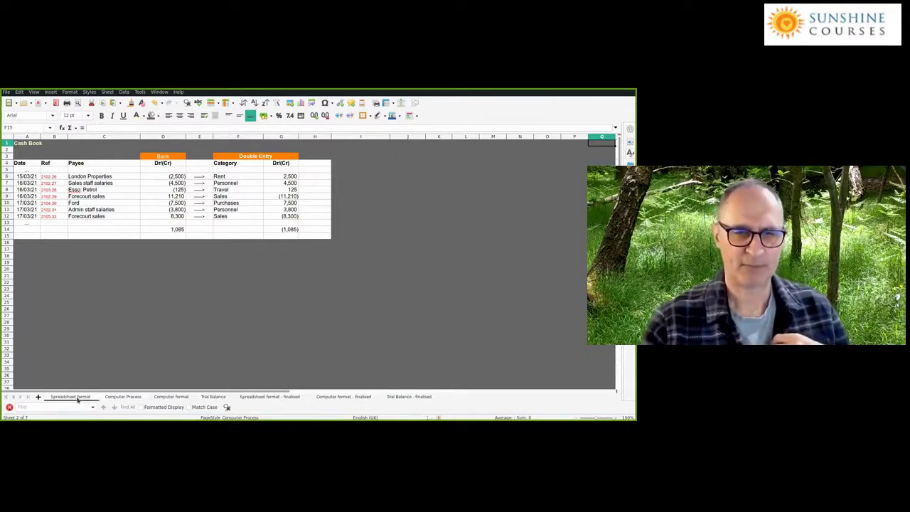
Check the Purchases, Personnel and Travel column totals on the Spreadsheet format sheet against the trial balance, ending on its Purchases figure in C17.
key(ctrl+Page_Up)
click(241, 256)
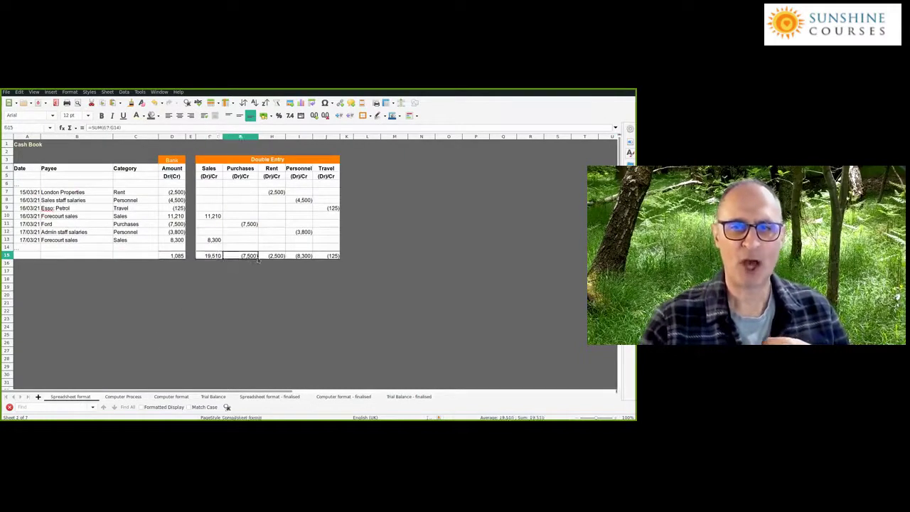
click(300, 259)
click(325, 259)
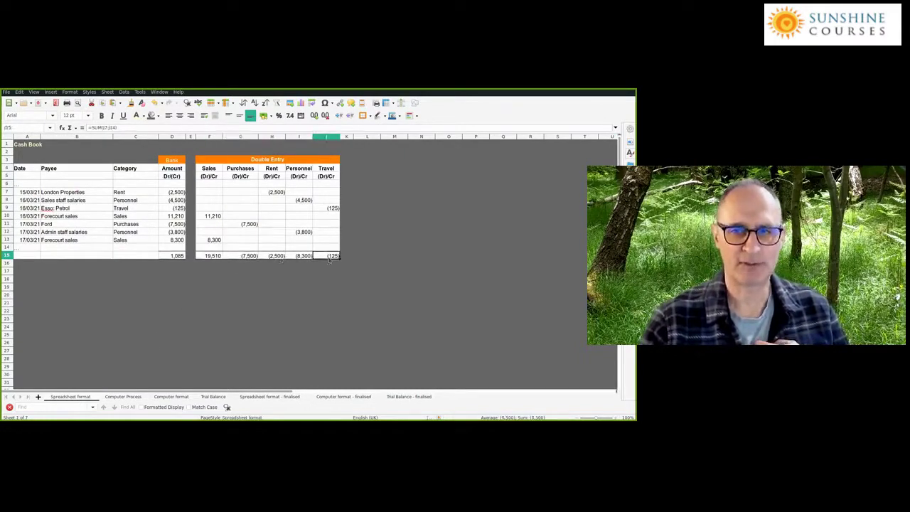
click(219, 397)
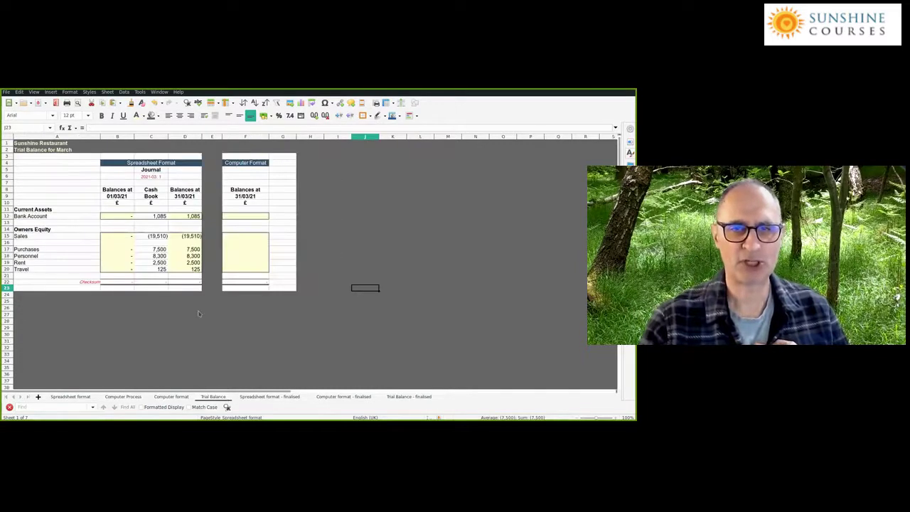
click(156, 250)
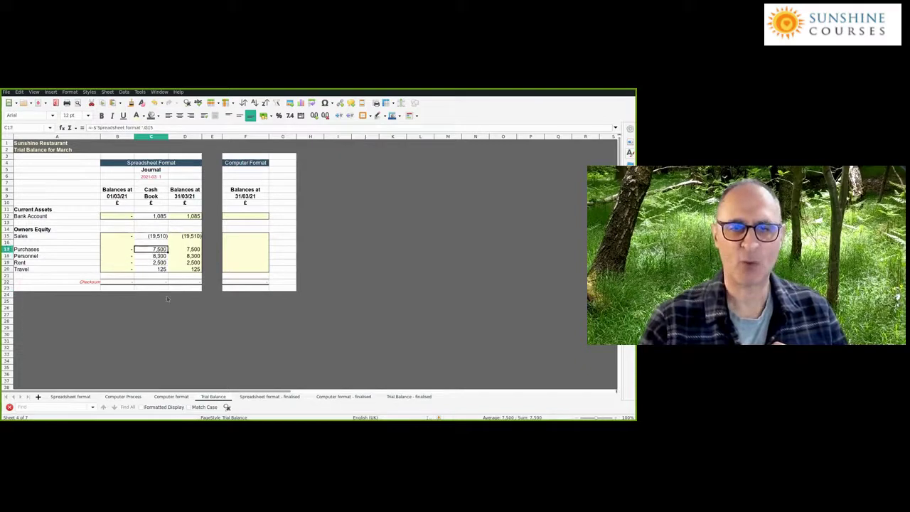
Compare the Spreadsheet format cash book with the Computer Process layout, and return to the Trial Balance sheet.
click(74, 396)
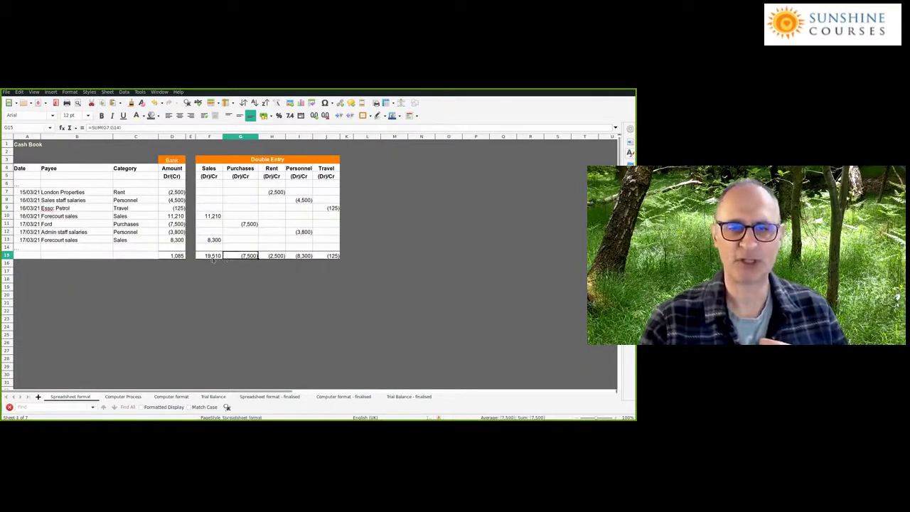
click(125, 397)
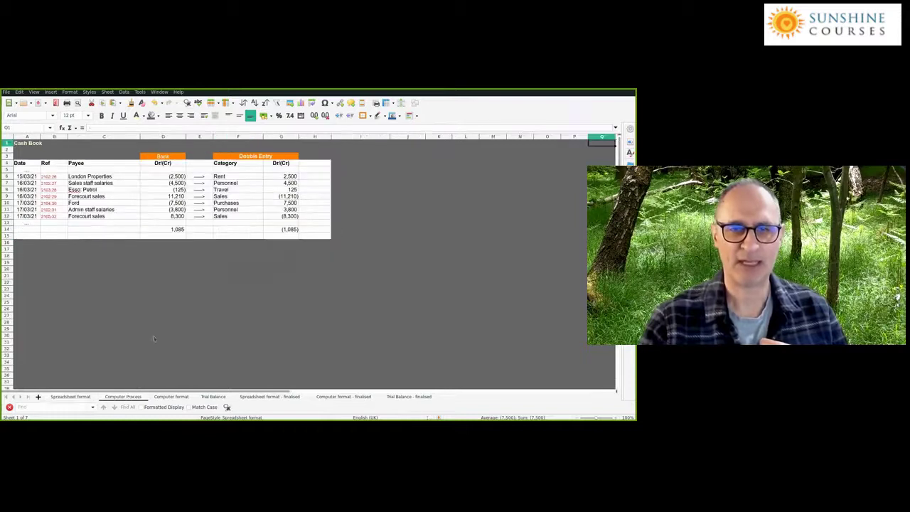
click(212, 396)
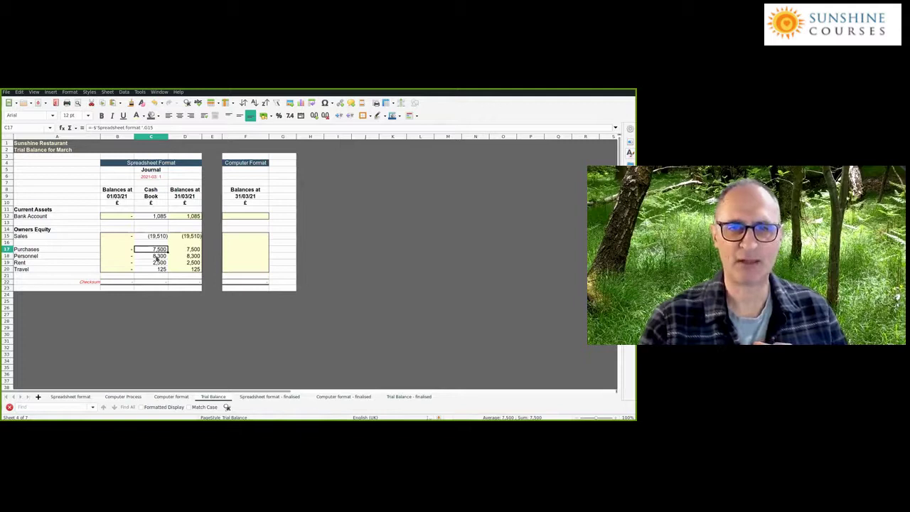
Trace the trial balance's Personnel figure in C18 to its cash book total and the two salary entries behind it, ending back on the Trial Balance.
key(Down)
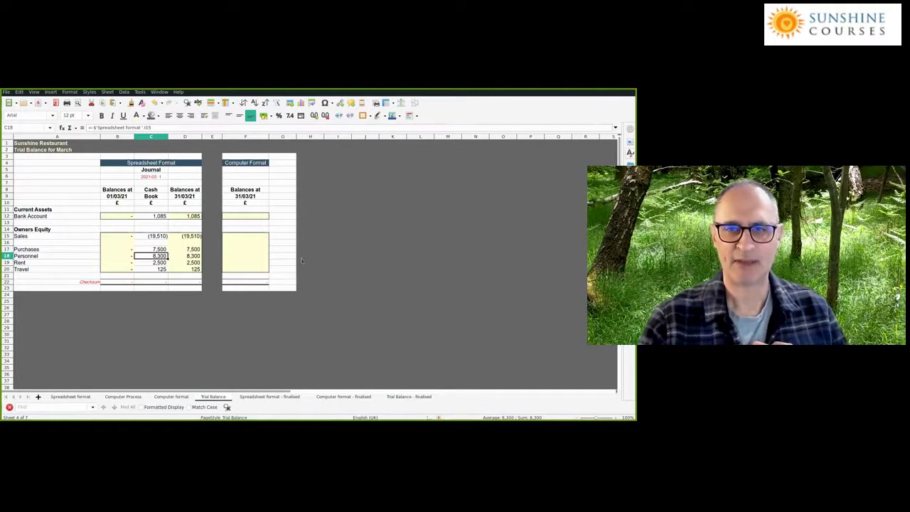
key(ctrl+bracketleft)
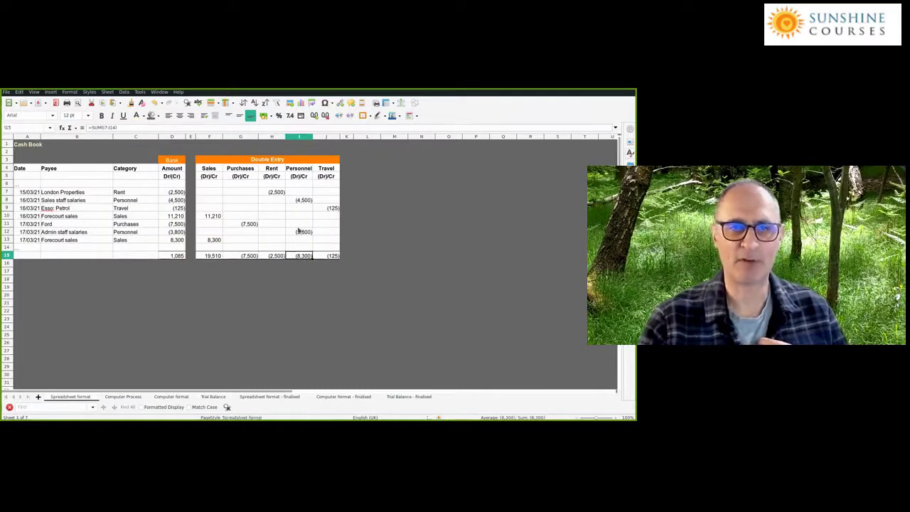
click(298, 231)
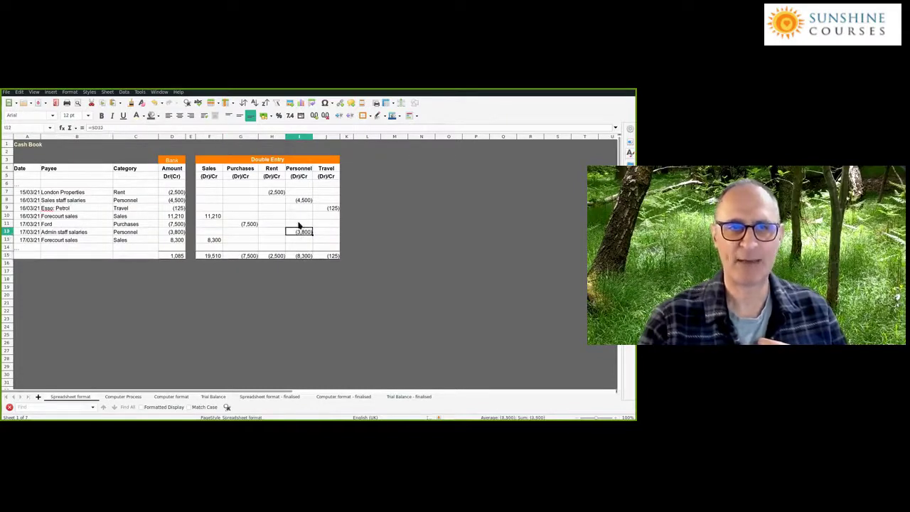
click(300, 200)
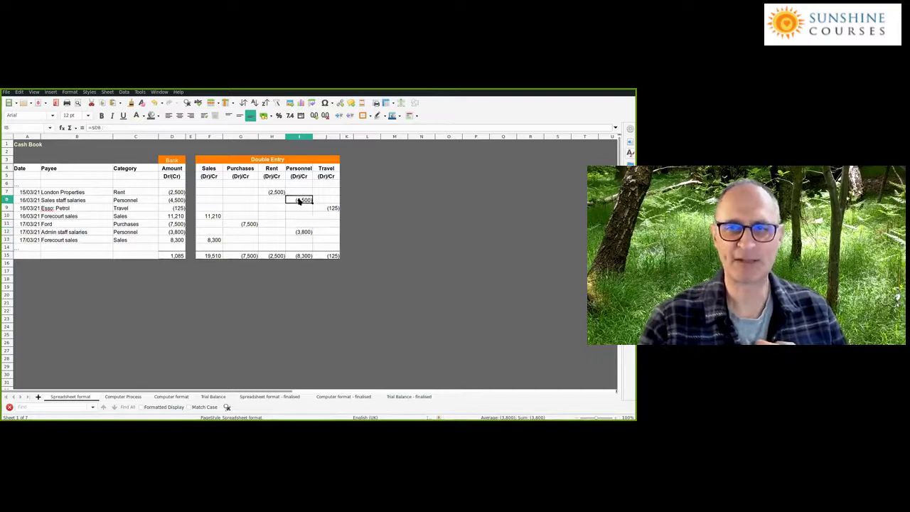
click(301, 231)
click(300, 256)
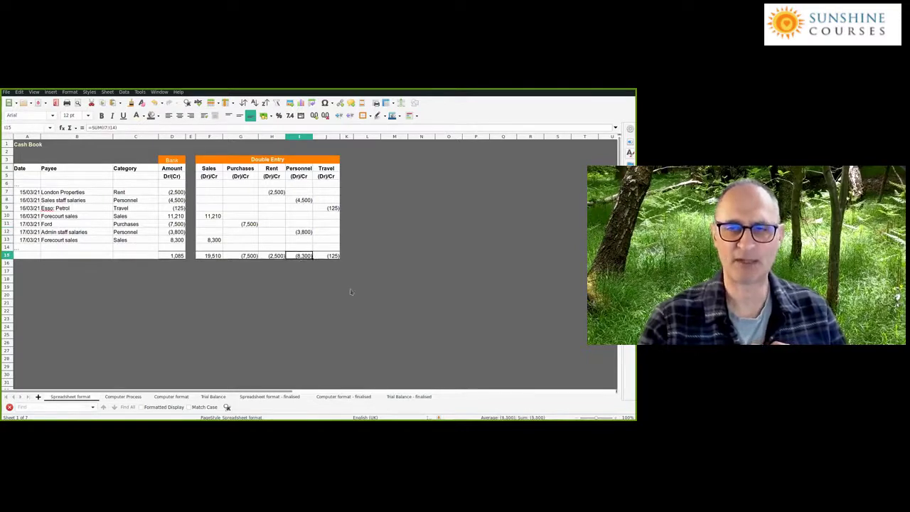
click(215, 397)
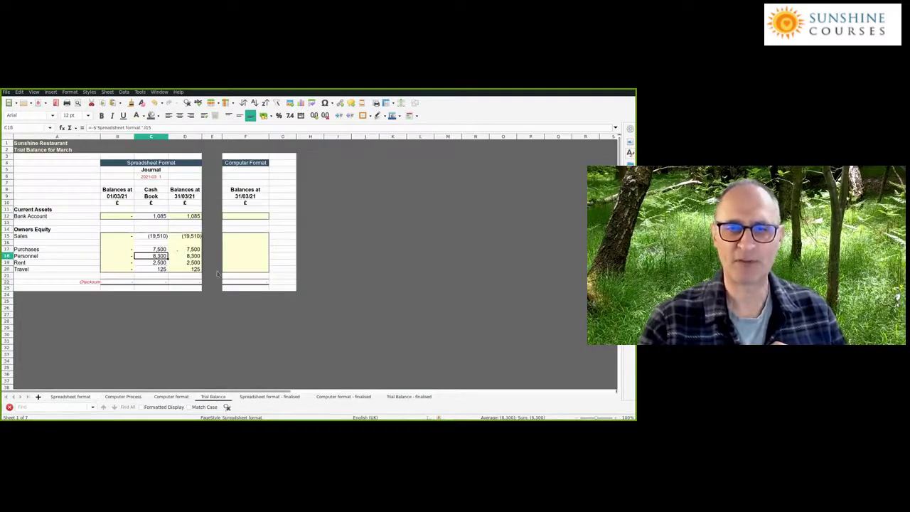
Follow the Admin staff salaries payment on the Spreadsheet format sheet from its payee to the Personnel column entry and total I15.
click(82, 397)
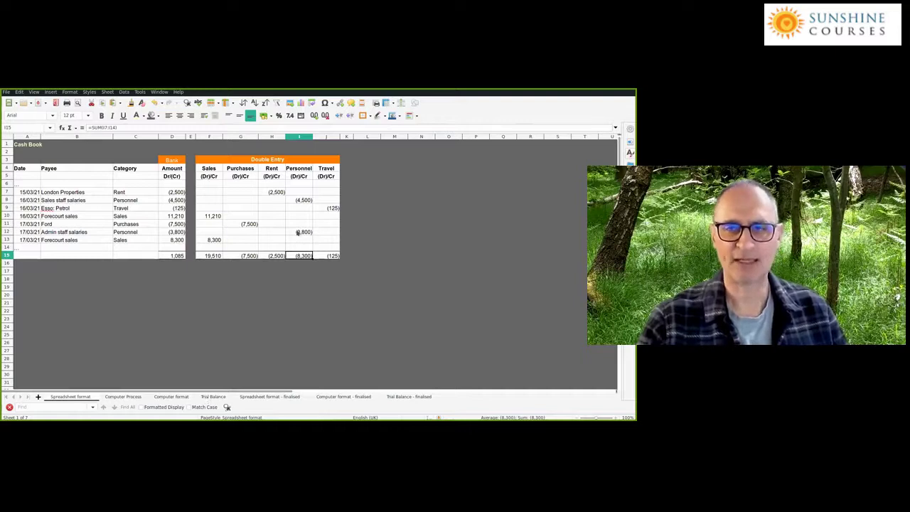
click(65, 233)
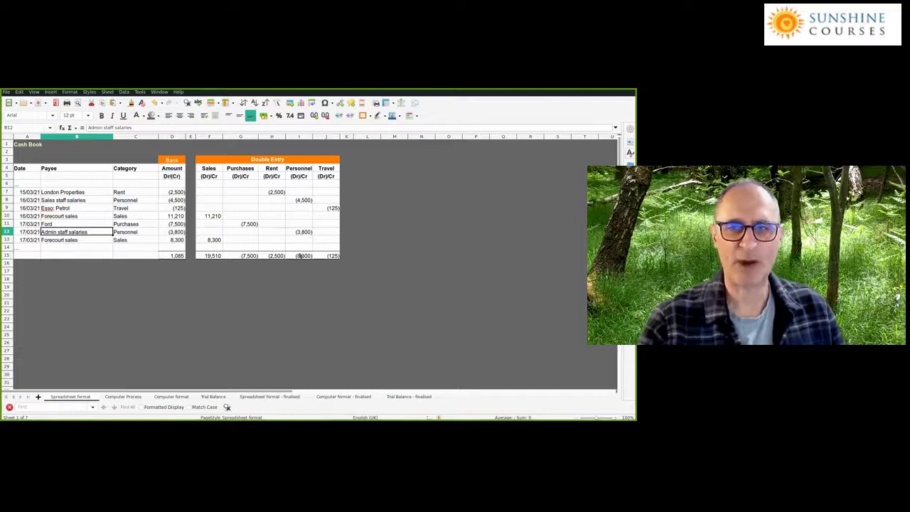
click(171, 224)
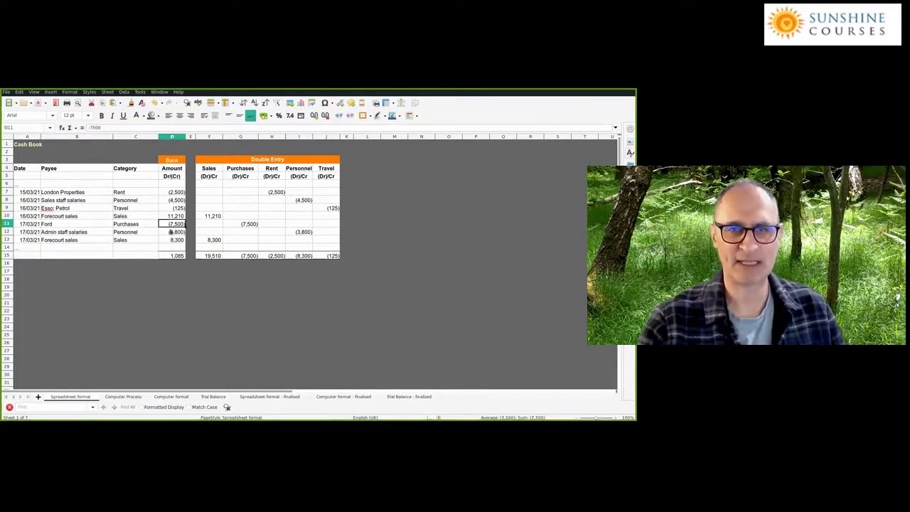
click(302, 232)
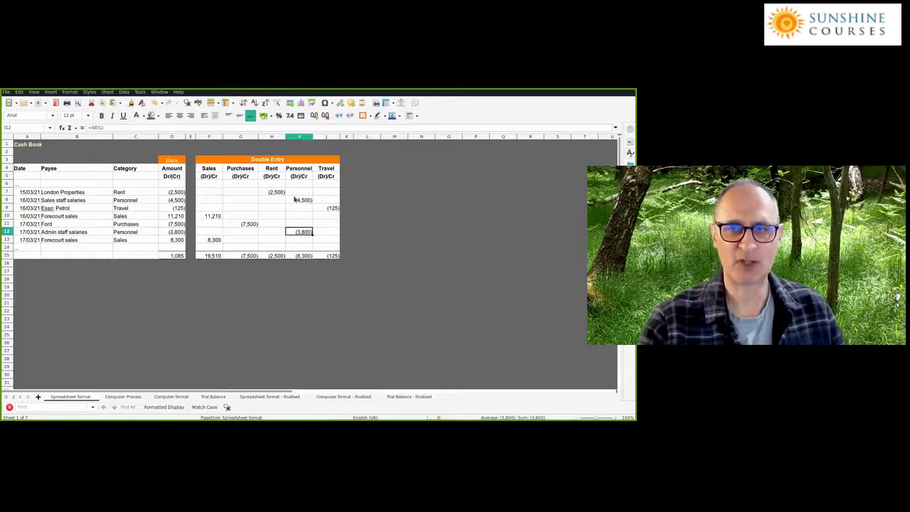
key(Down)
key(Down)
key(Down)
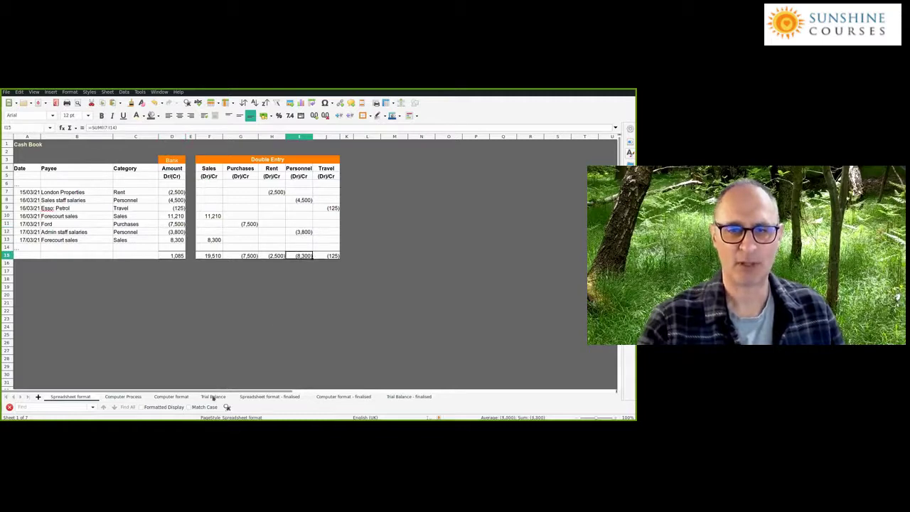
Compare the Personnel cash book figure in C18 with its closing balance in D18 on the Trial Balance sheet.
click(213, 396)
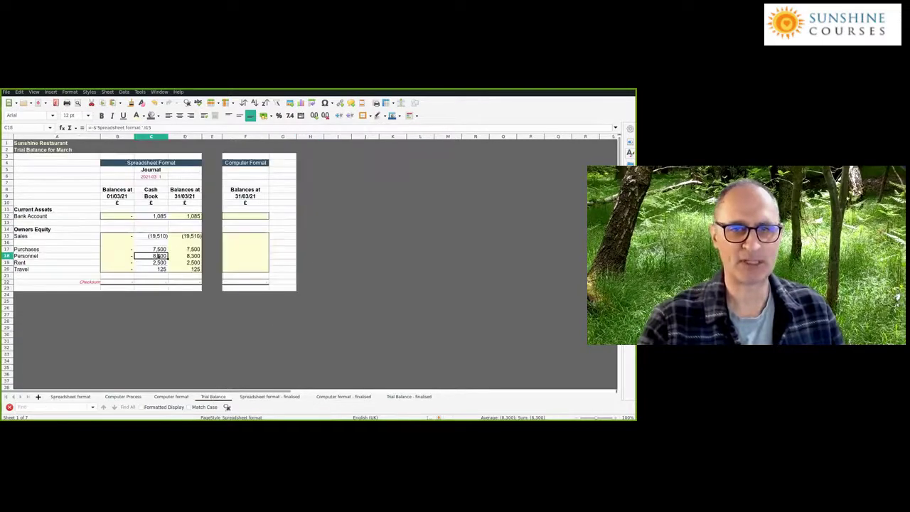
key(Right)
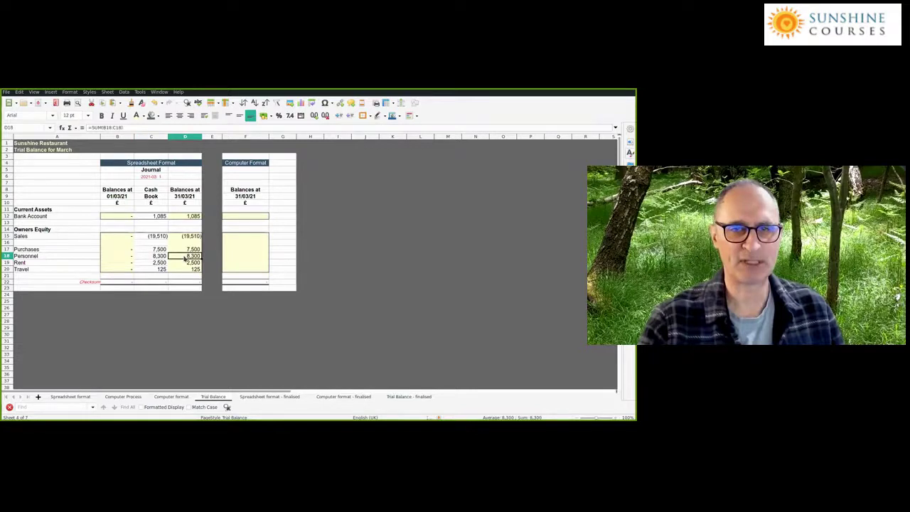
click(162, 257)
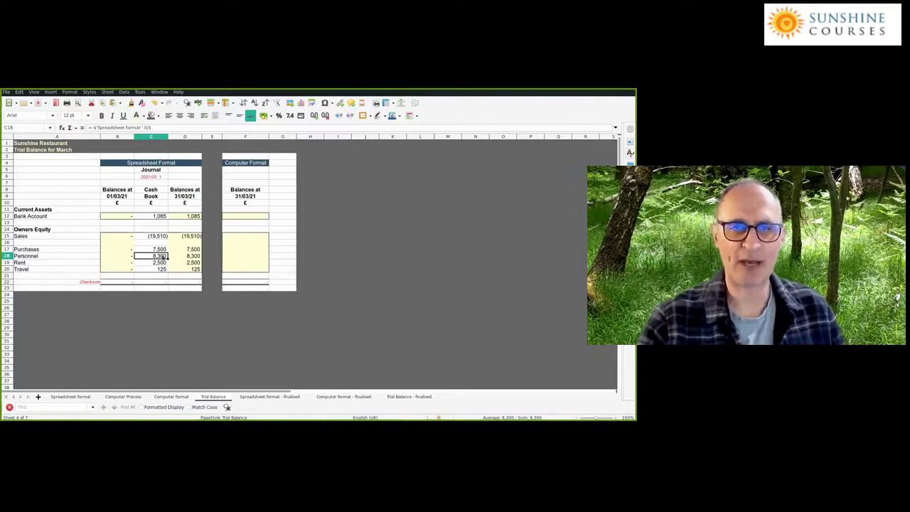
Return to the Spreadsheet format sheet and inspect the Admin staff salaries entry in Personnel cell I12.
click(70, 396)
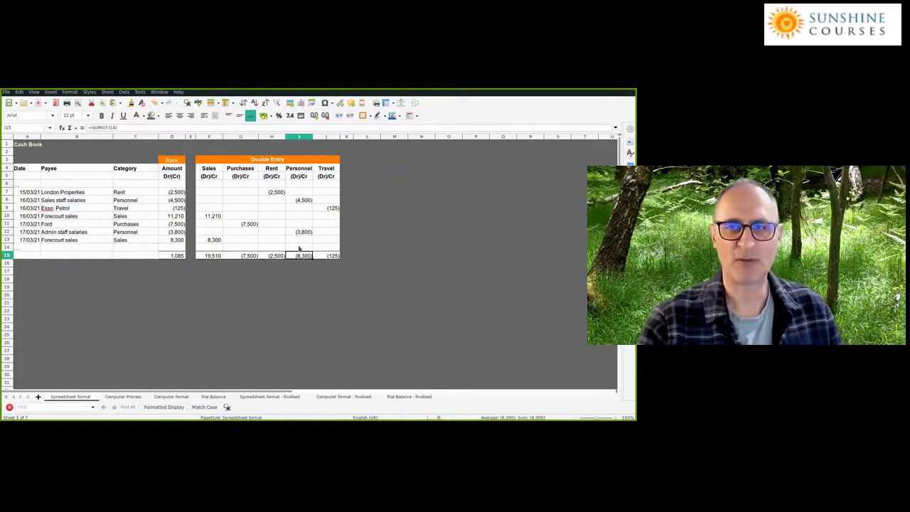
click(302, 238)
click(302, 234)
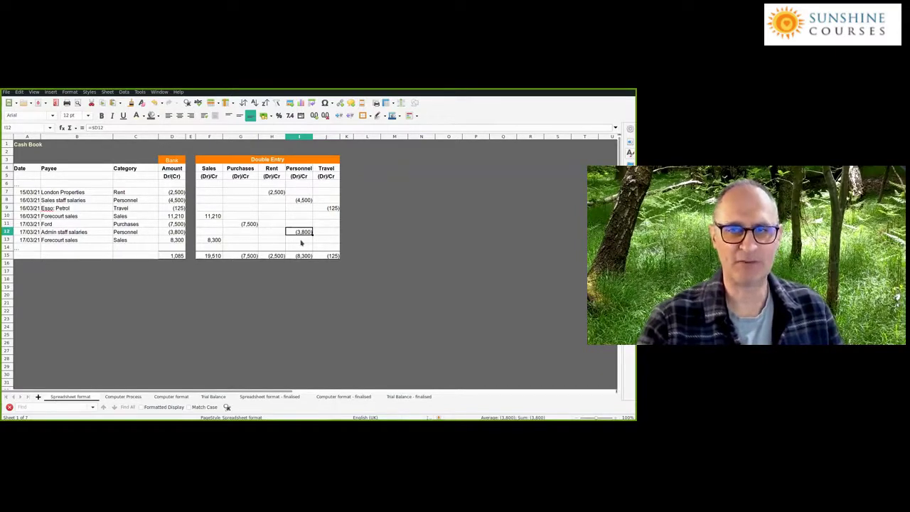
Review the expense column totals in row 15 from Purchases across to Travel and back to Purchases.
click(244, 258)
key(Right)
key(Right)
key(Right)
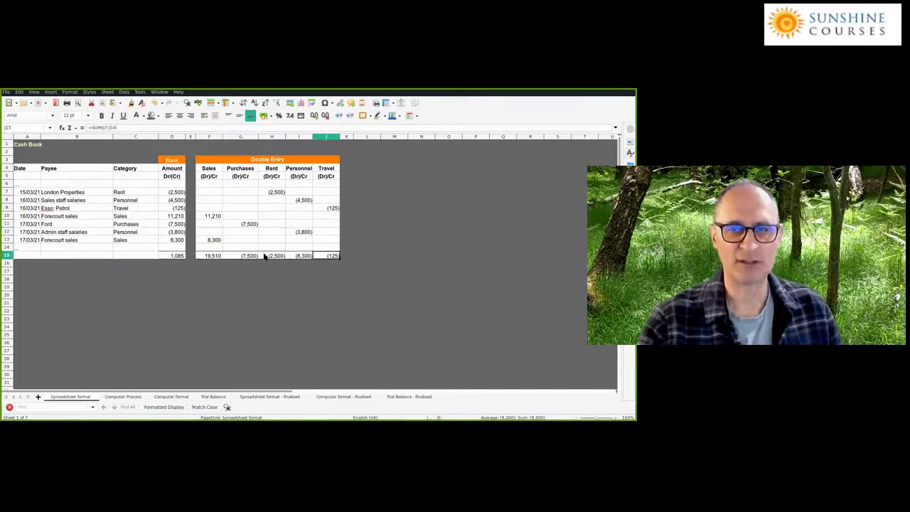
key(Left)
key(Left)
key(Left)
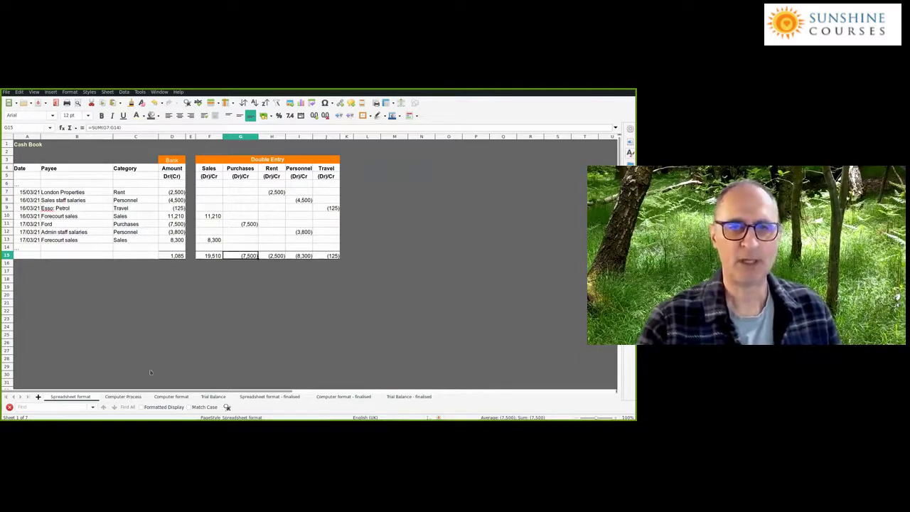
View the Computer Process sheet for comparison, and inspect the Personnel total I15 back on the Spreadsheet format sheet.
key(ctrl+Page_Down)
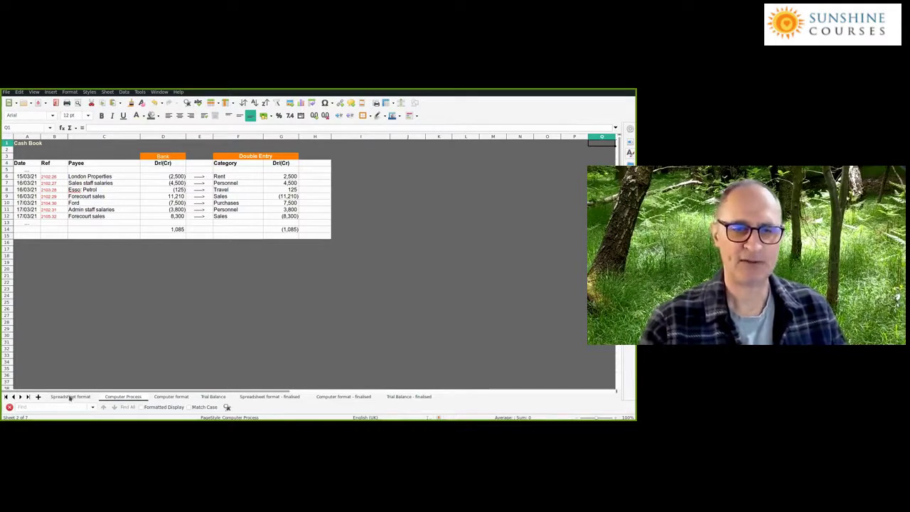
key(ctrl+Page_Up)
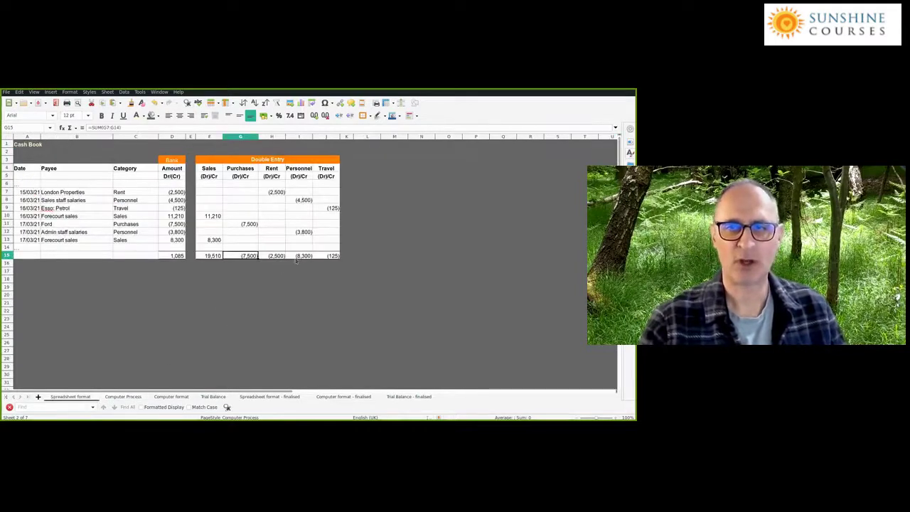
click(298, 257)
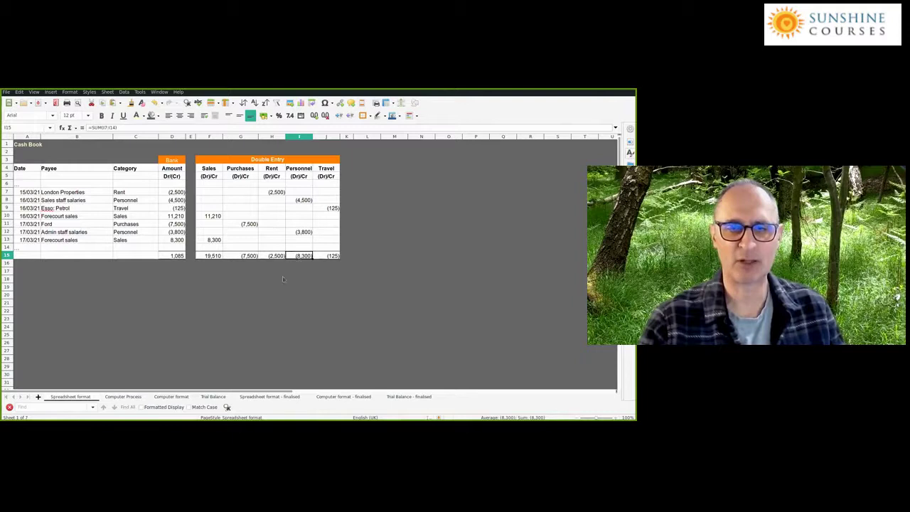
Examine the bank and double-entry amounts of the Sales staff and Admin staff salaries rows on the Computer Process sheet.
click(135, 398)
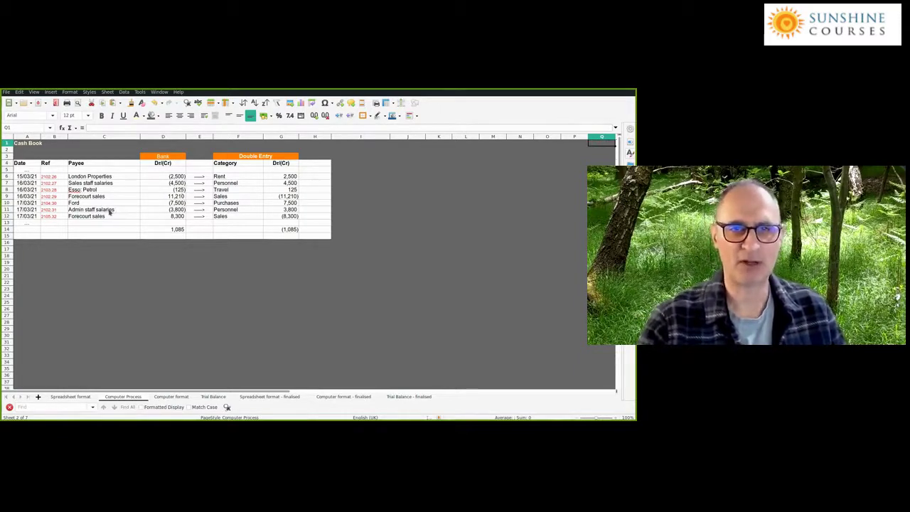
click(100, 184)
click(283, 183)
click(182, 183)
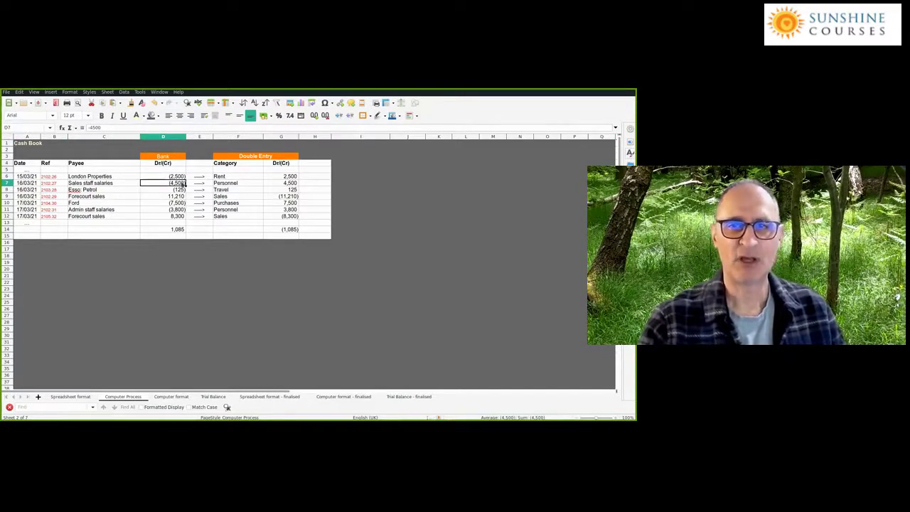
click(177, 210)
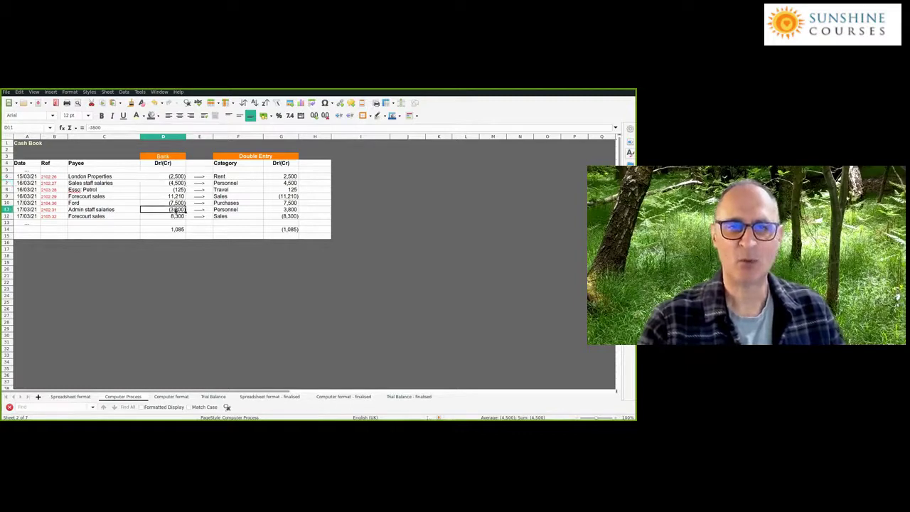
click(269, 209)
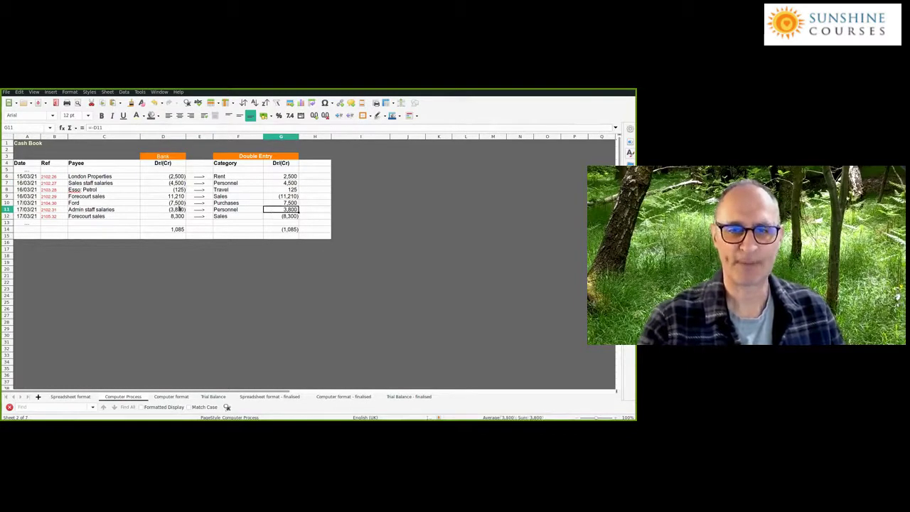
Examine the Admin staff salaries bank amount on the Computer Process sheet, and the Travel total J15 on the Spreadsheet format sheet.
key(Left)
key(Left)
key(Left)
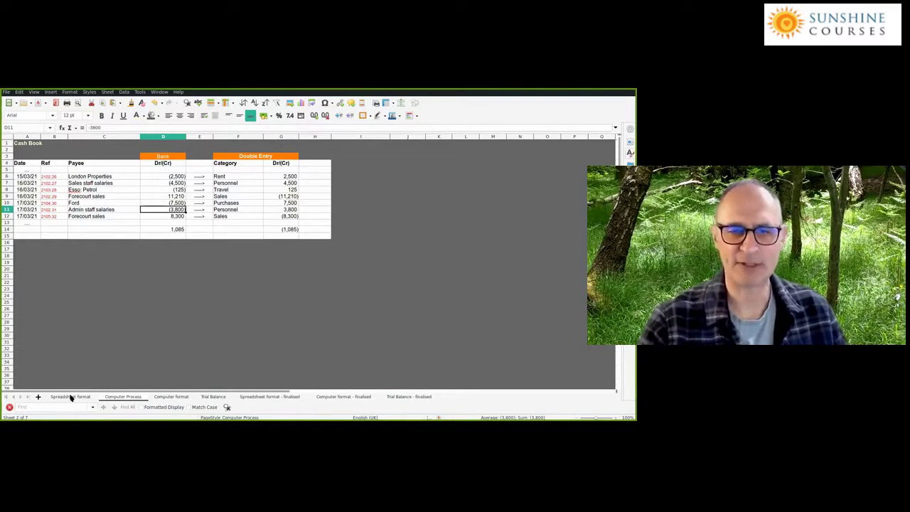
click(70, 396)
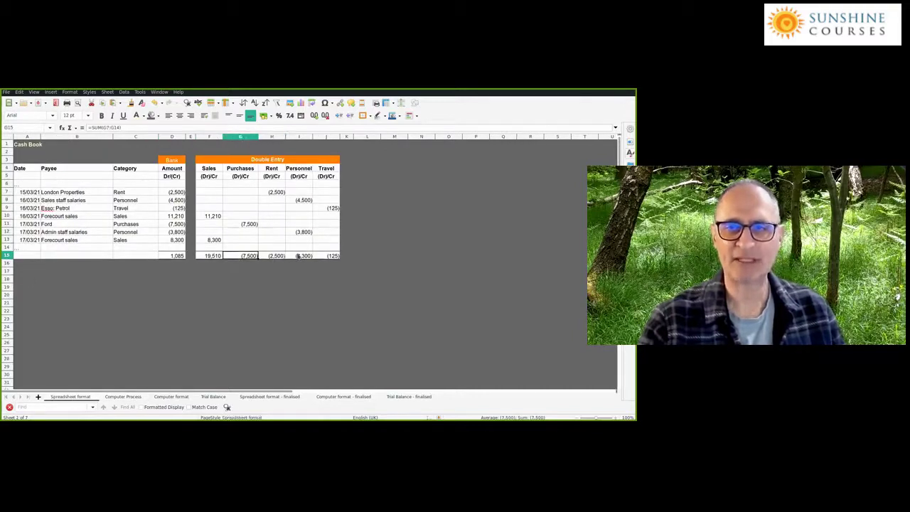
click(326, 255)
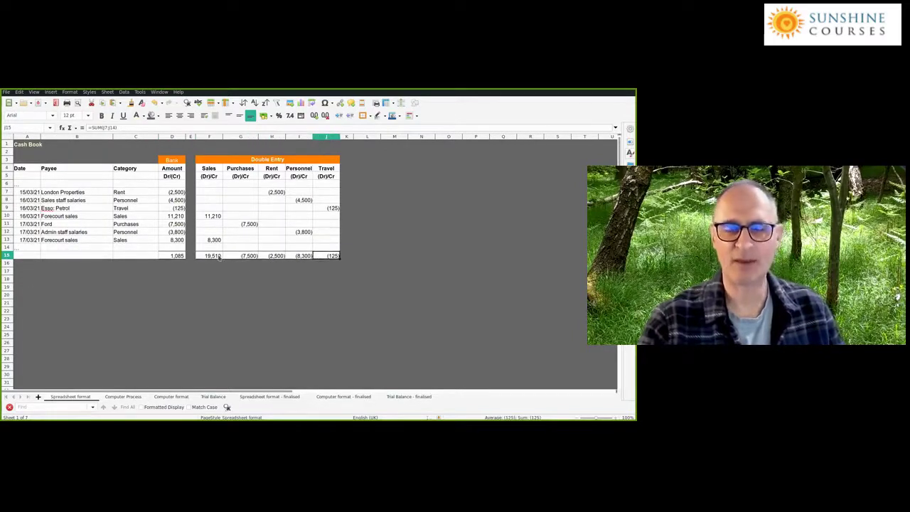
Trace the London Properties entry on the Computer Process sheet from its date and bank amount to its Rent double entry.
click(137, 397)
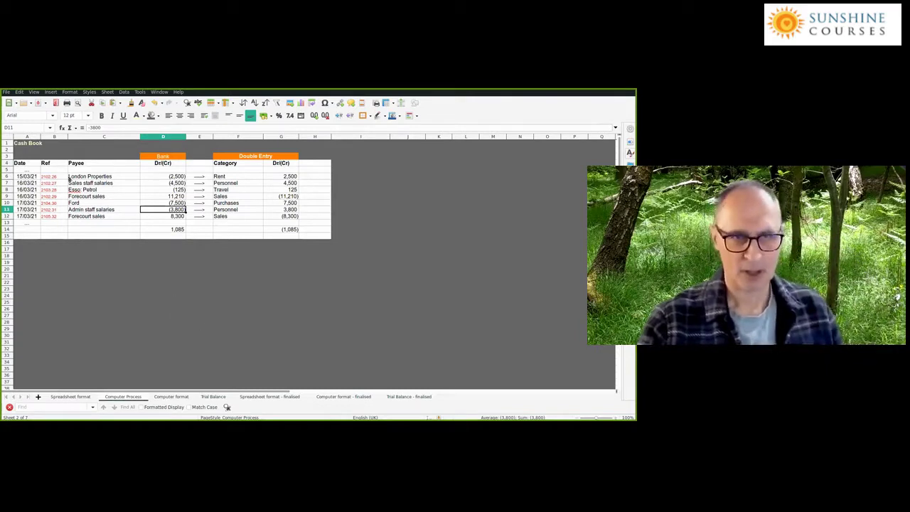
click(115, 178)
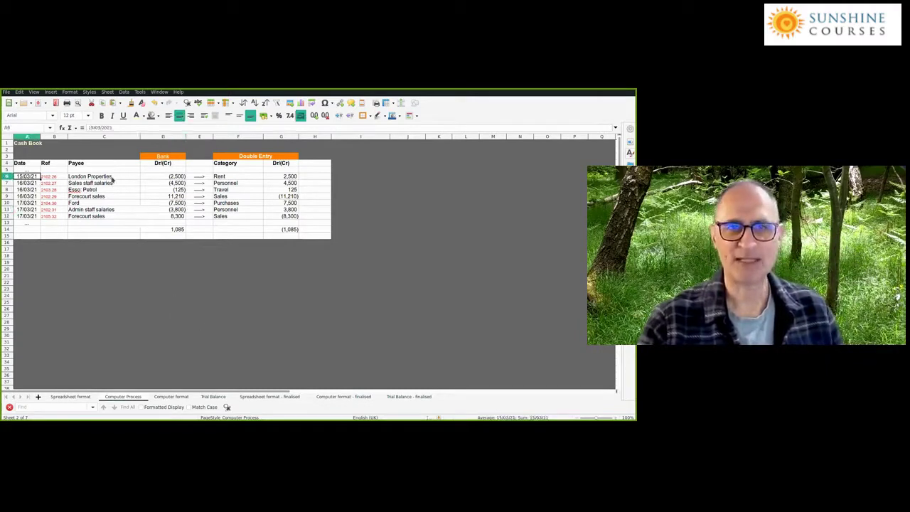
click(169, 177)
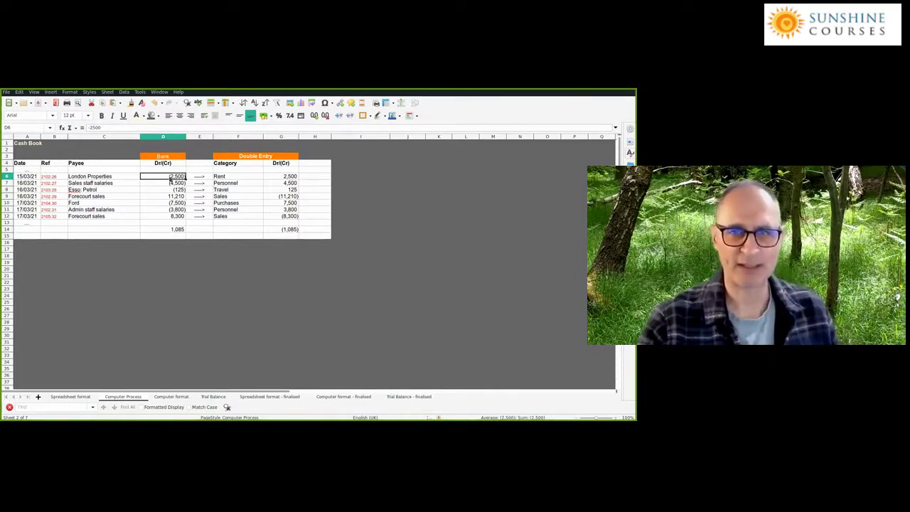
click(223, 179)
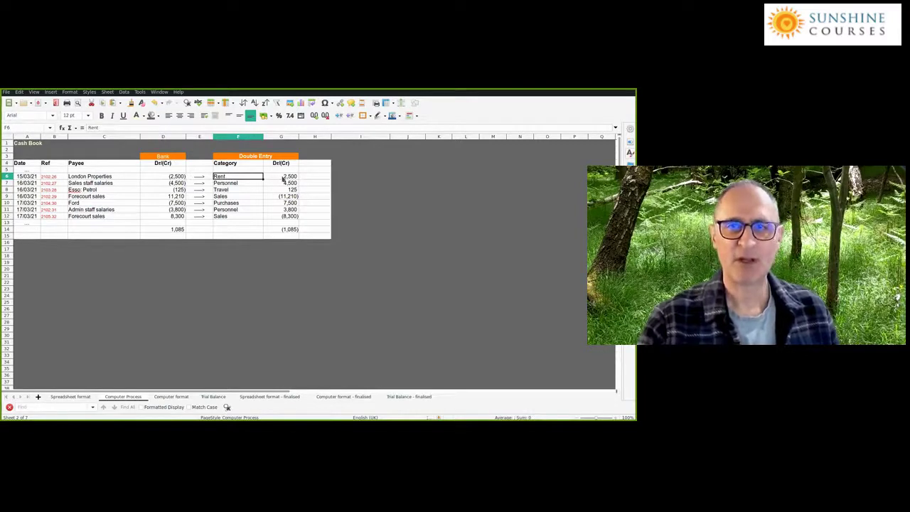
click(168, 178)
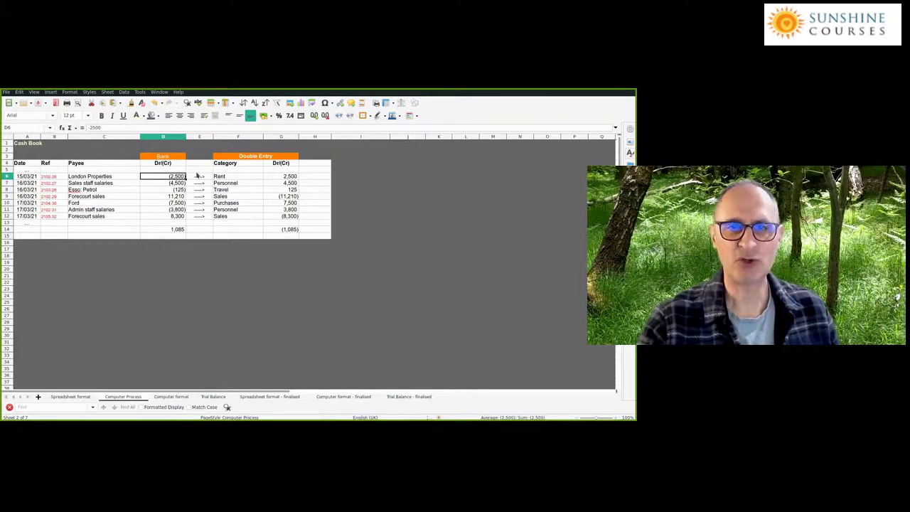
click(284, 178)
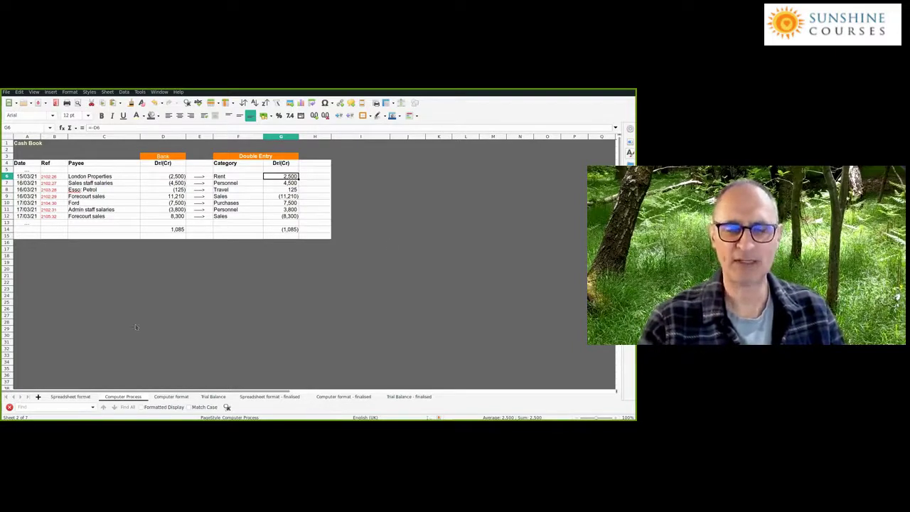
Compare the London Properties bank amount, Rent entry H7 and Rent column total H15 on the Spreadsheet format sheet.
key(ctrl+Page_Up)
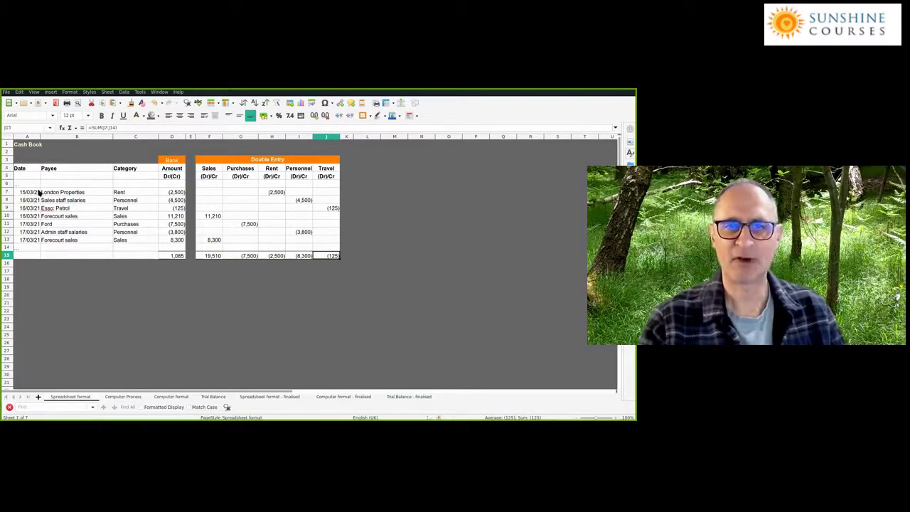
click(274, 192)
click(164, 194)
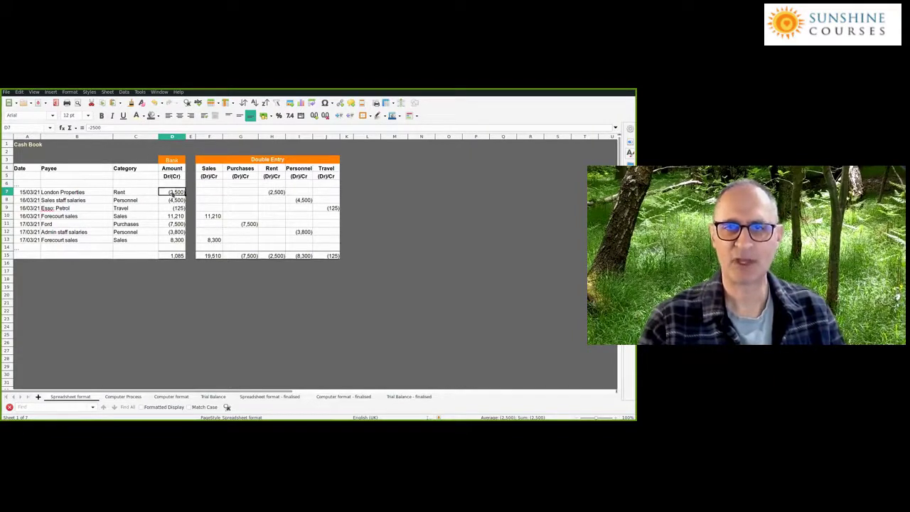
click(271, 193)
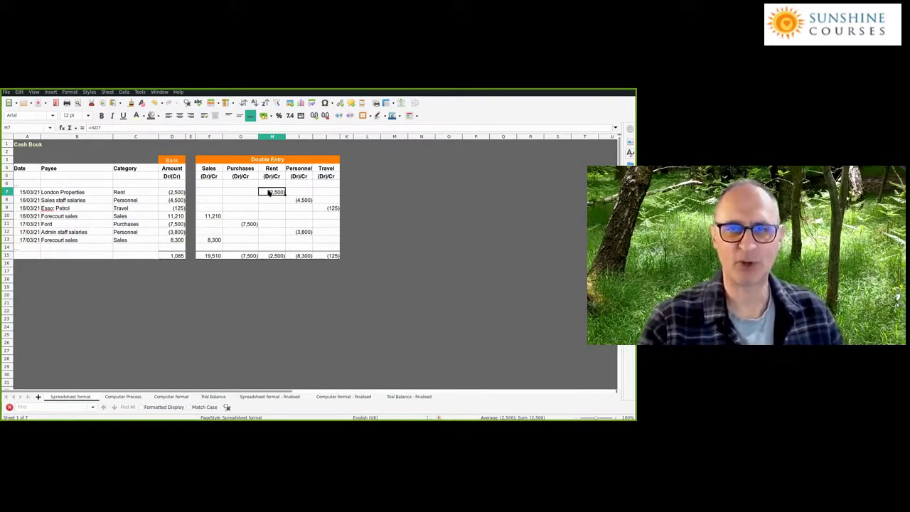
click(273, 256)
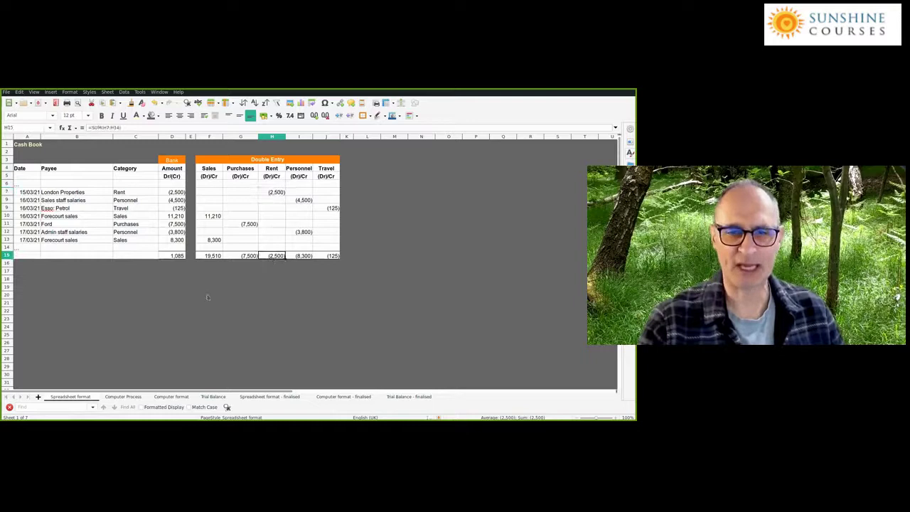
View the Trial Balance sheet and inspect the Sales and Purchases balances at 31/03/21.
click(213, 396)
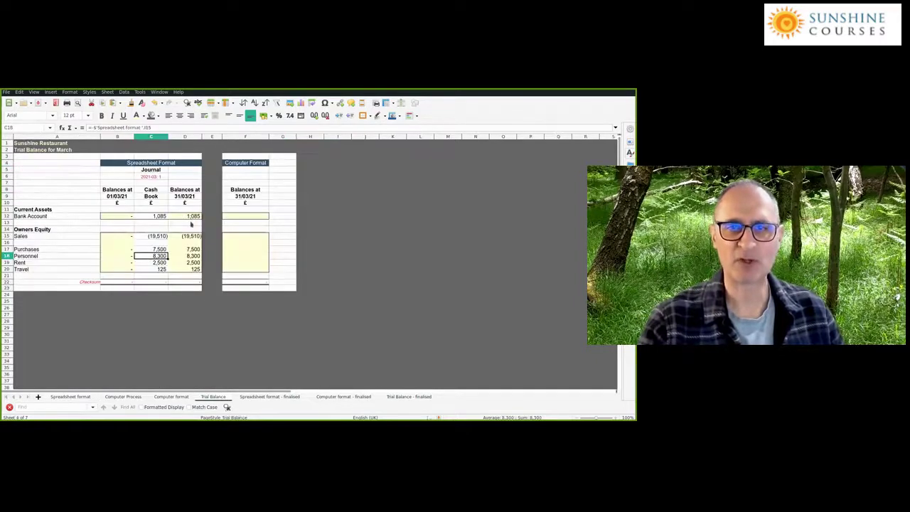
click(190, 236)
click(192, 249)
Return to the Computer Process sheet and examine the London Properties payee, bank amount, Rent category and double-entry amount.
click(135, 398)
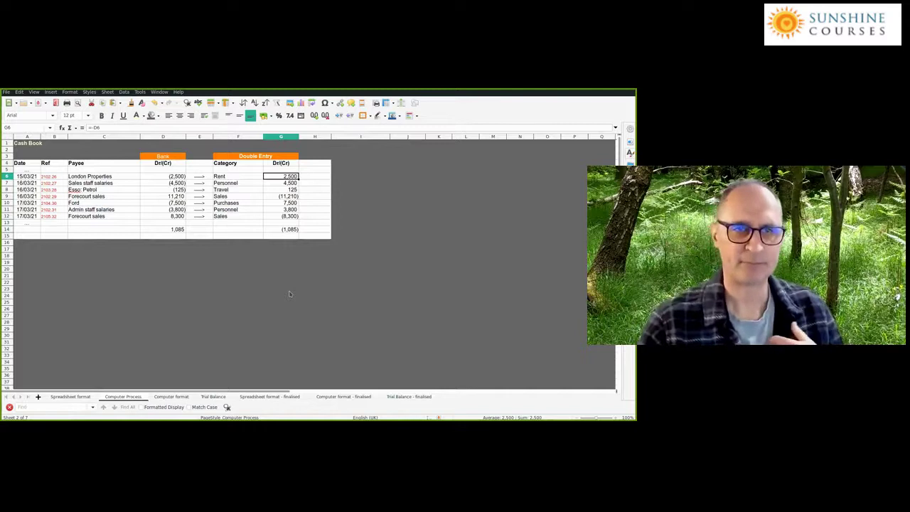
click(118, 178)
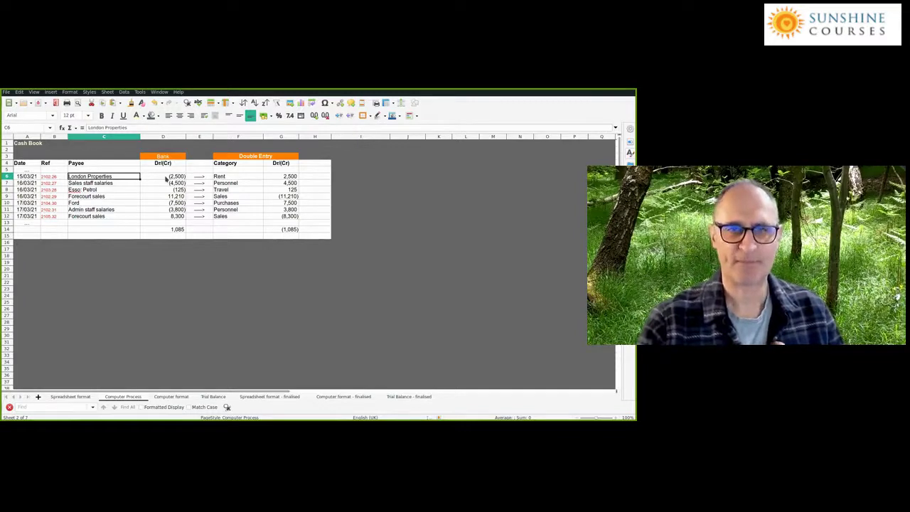
click(166, 177)
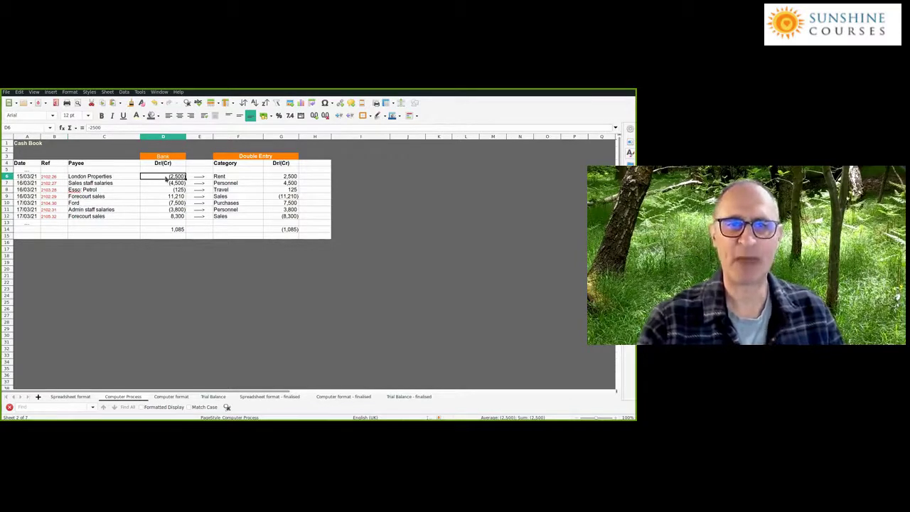
click(231, 179)
click(273, 178)
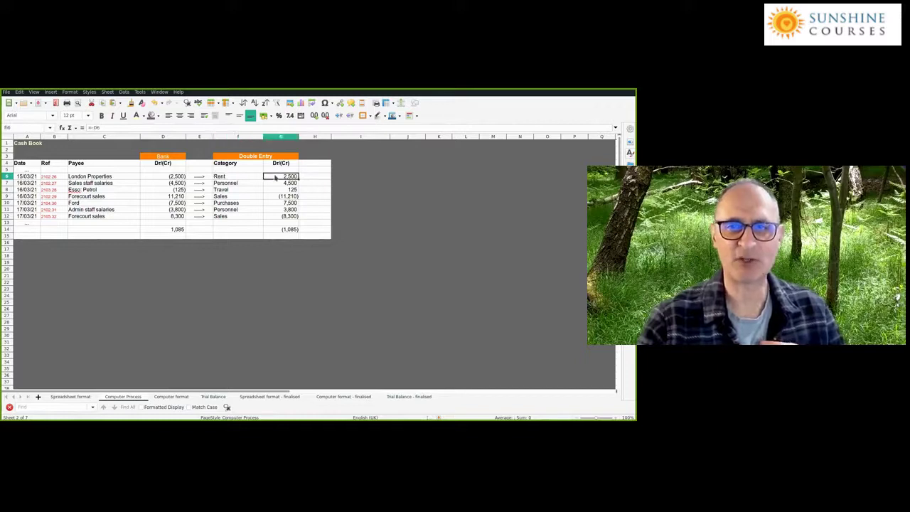
click(244, 179)
click(276, 179)
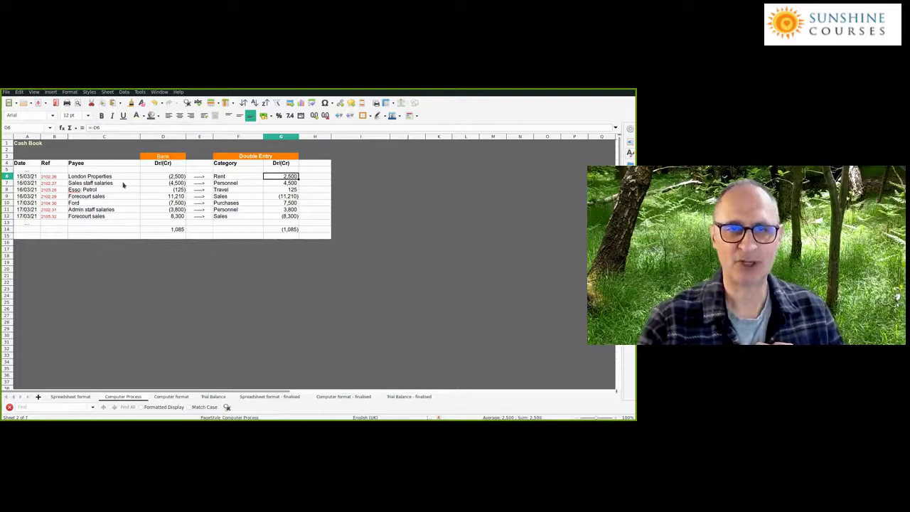
Compare the bank and double-entry amounts of the Sales staff salaries row and the 16/03/21 Forecourt sales row.
click(164, 183)
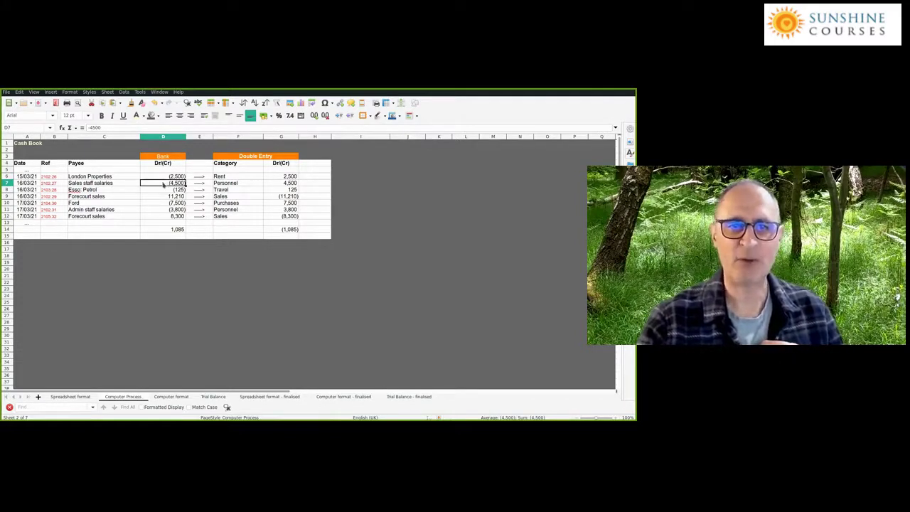
click(241, 183)
click(177, 184)
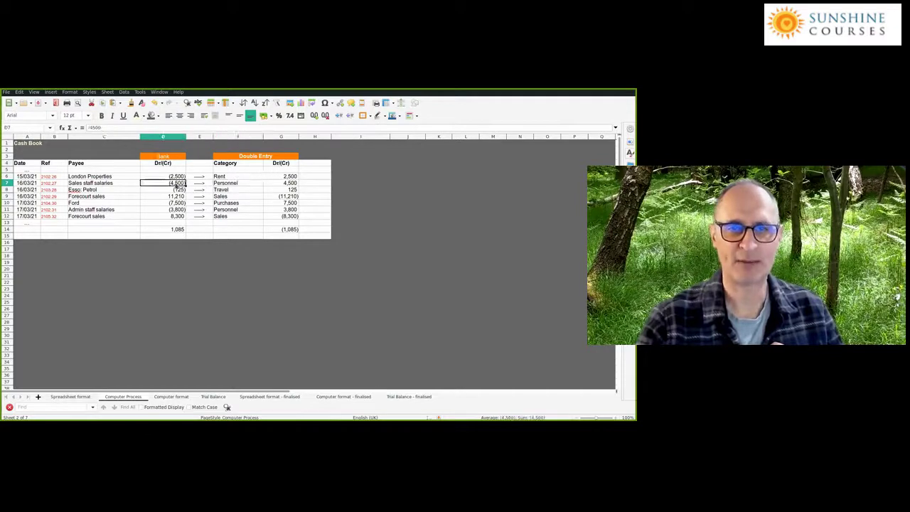
click(274, 185)
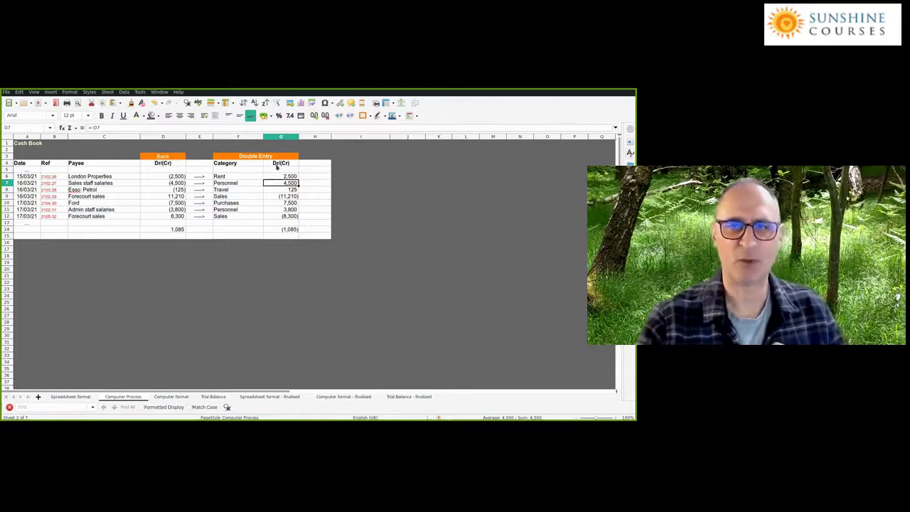
click(172, 198)
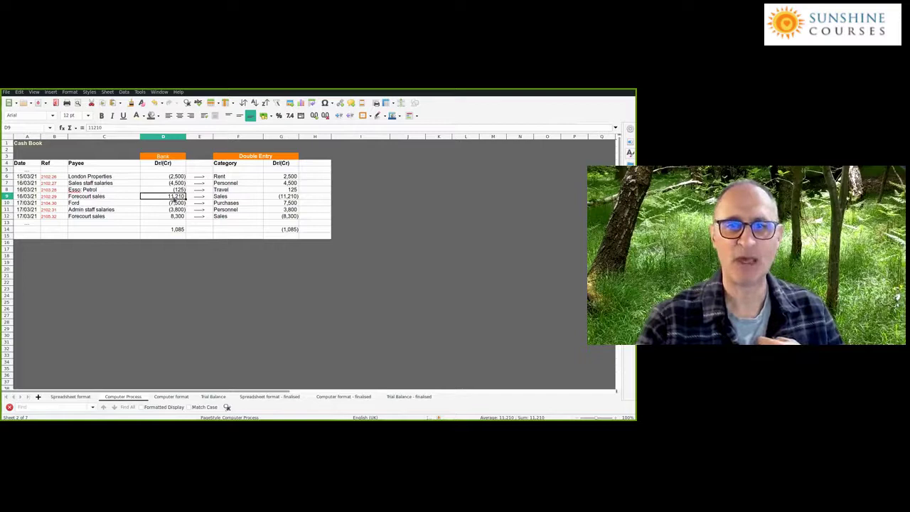
click(285, 200)
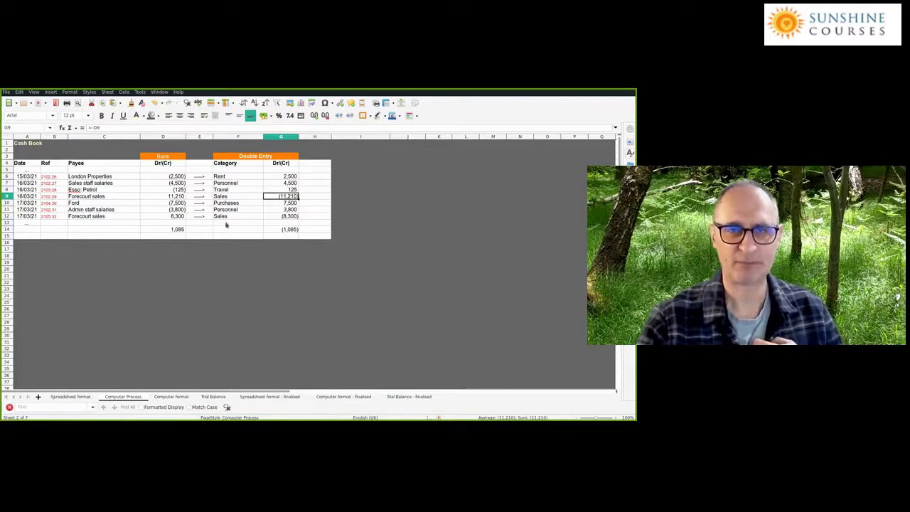
Compare the Bank total D14 with the Double Entry total G14 on the Computer Process sheet.
click(178, 229)
key(Right)
key(Right)
key(Right)
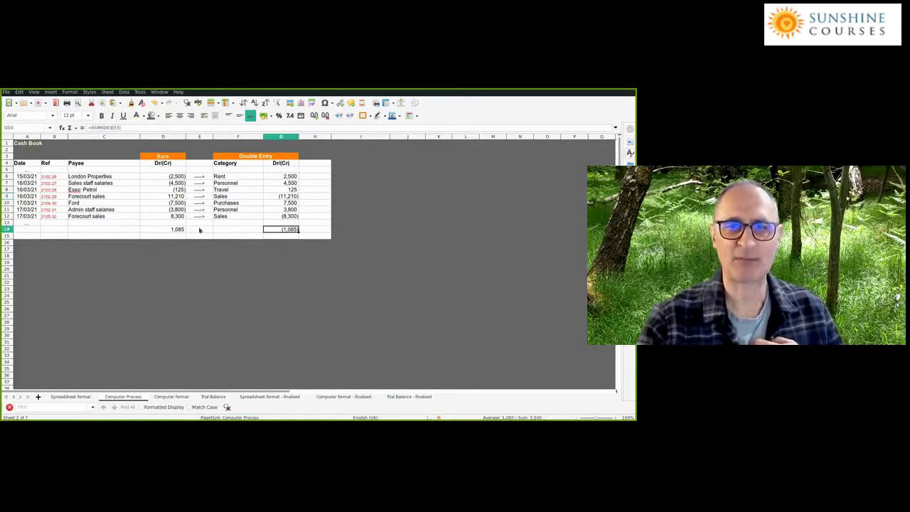
click(181, 230)
key(Right)
key(Right)
key(Right)
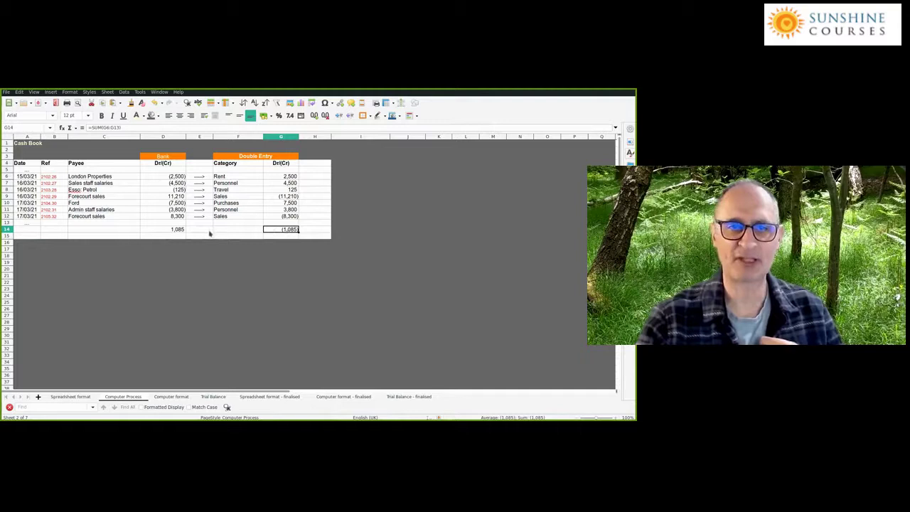
click(180, 230)
click(202, 231)
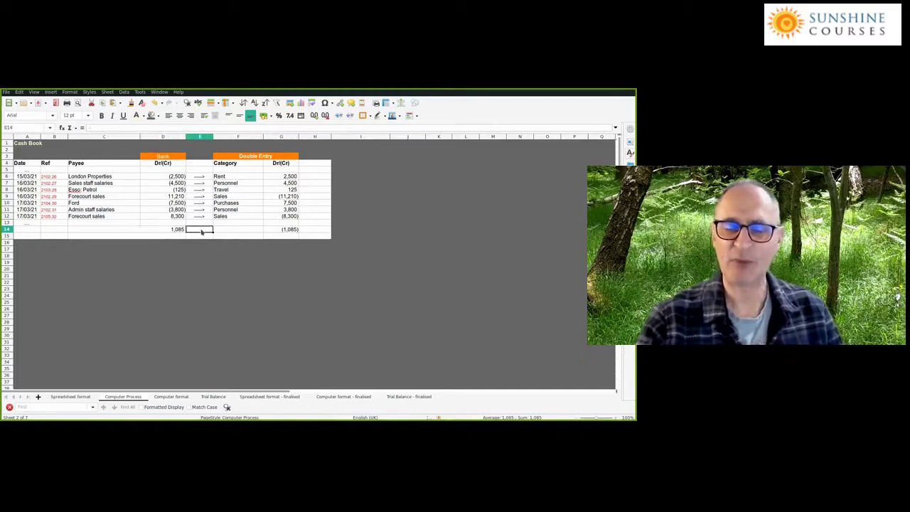
shift+click(273, 230)
Highlight the London Properties row from bank amount D6 across to double-entry amount G6, and return to D6.
click(176, 177)
drag(177, 177, 274, 179)
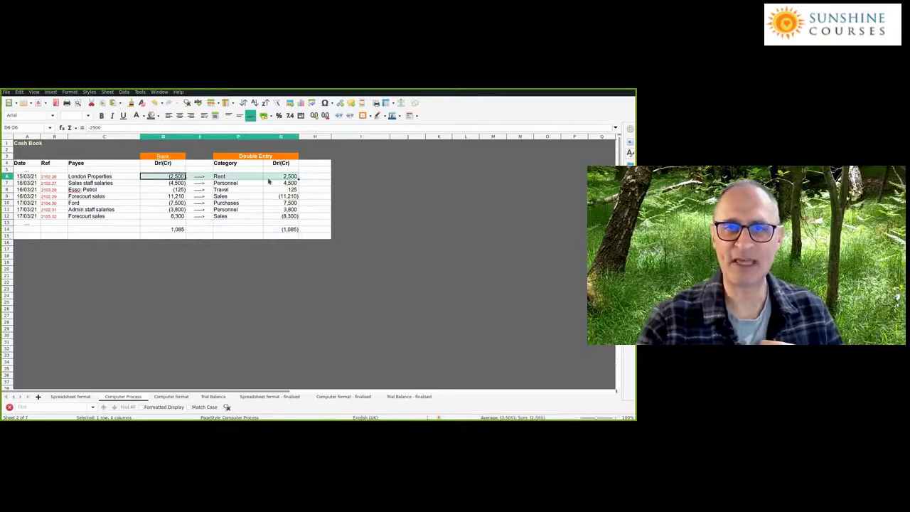
click(180, 179)
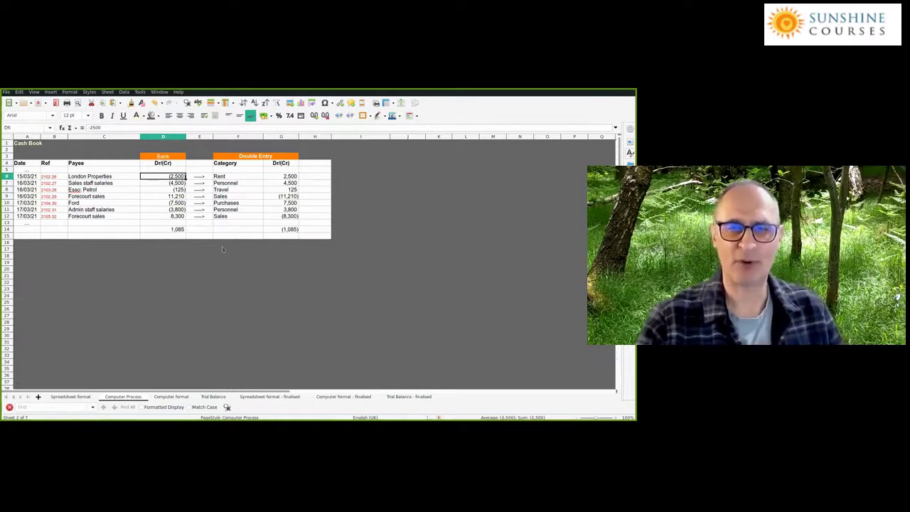
On the Computer format sheet, copy the London Properties cash book entry A6:D6 into the first Bank ledger row at A18.
click(171, 397)
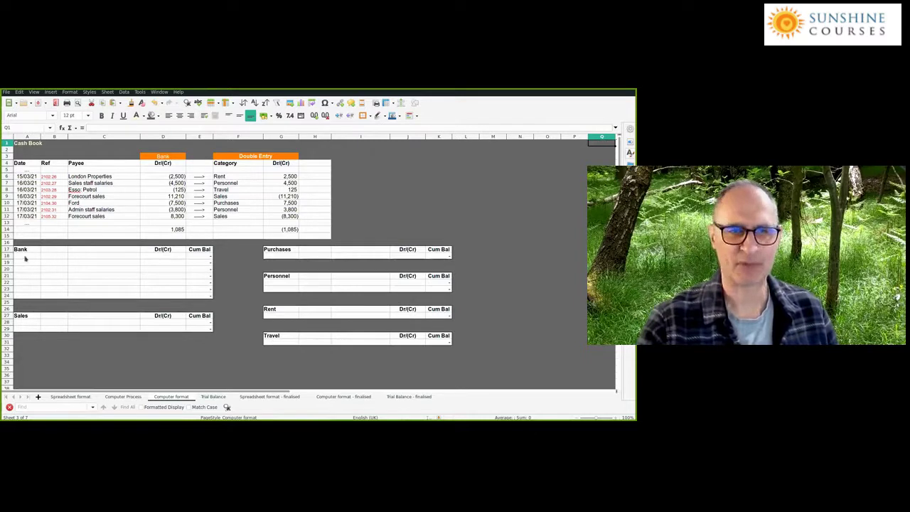
drag(34, 179, 170, 178)
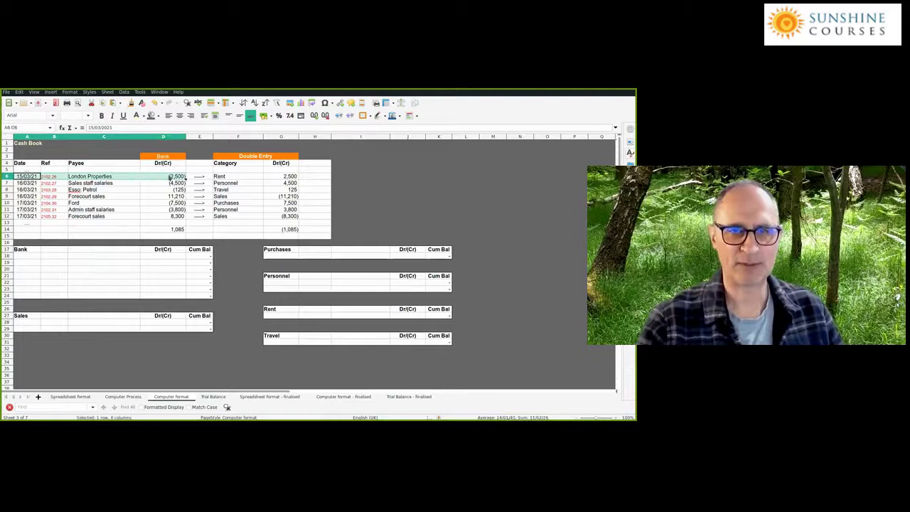
key(ctrl+c)
click(27, 257)
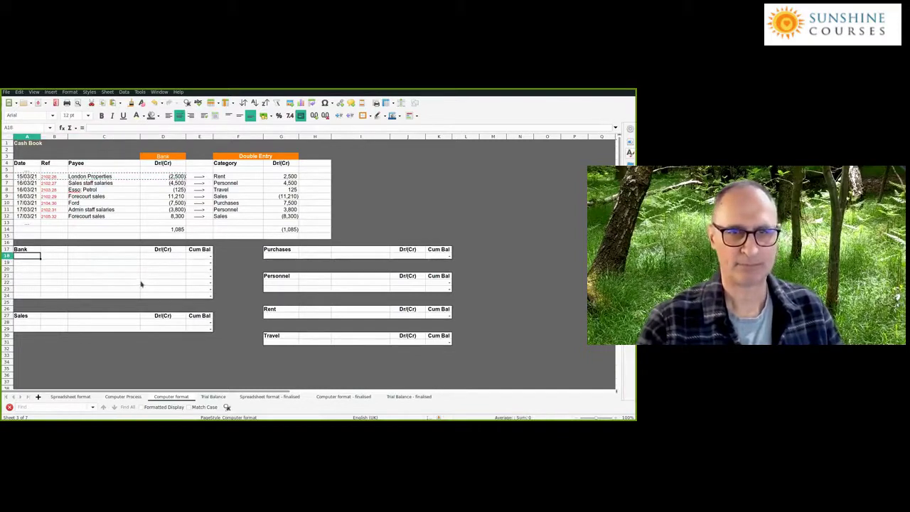
key(ctrl+v)
click(137, 283)
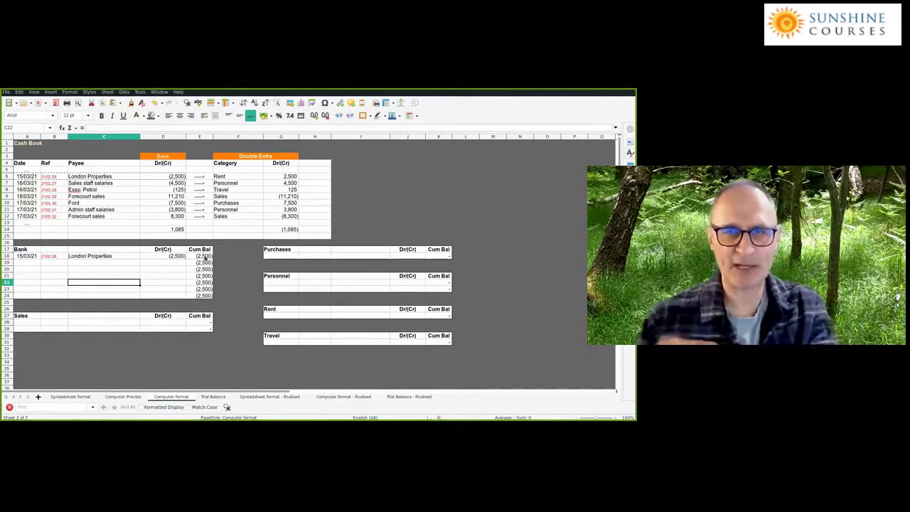
Examine the London Properties amount in the Bank ledger, and highlight its date, reference and payee in A18:C18.
click(179, 261)
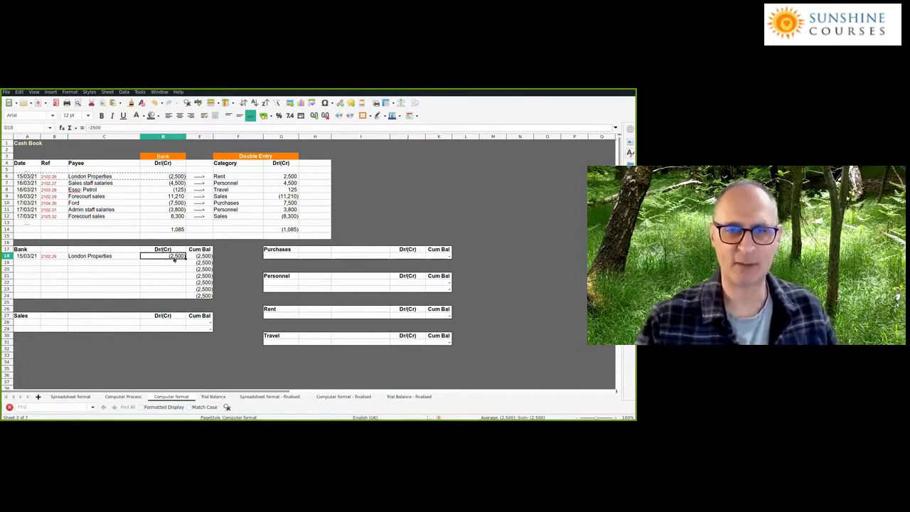
drag(28, 256, 77, 257)
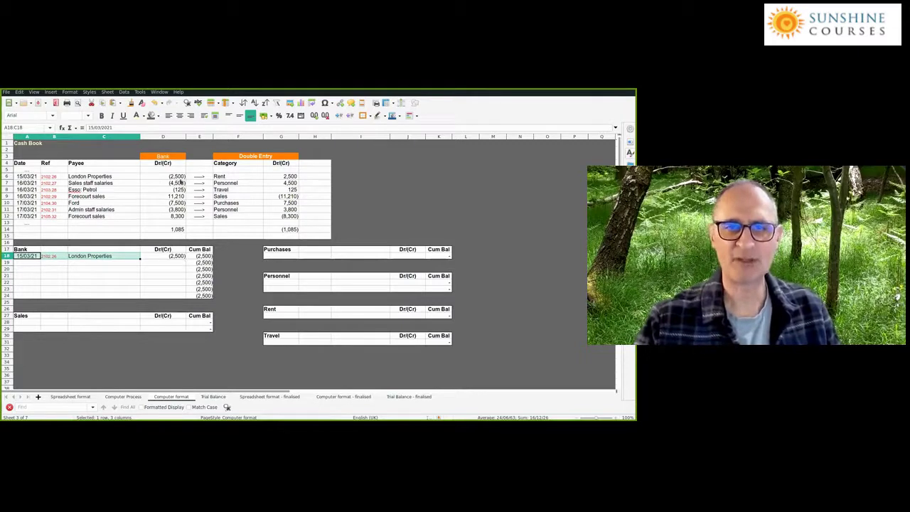
Copy the London Properties date, reference and payee from A6:C6 into the Rent ledger at G27, and enter 2500 as its amount in J27.
click(228, 179)
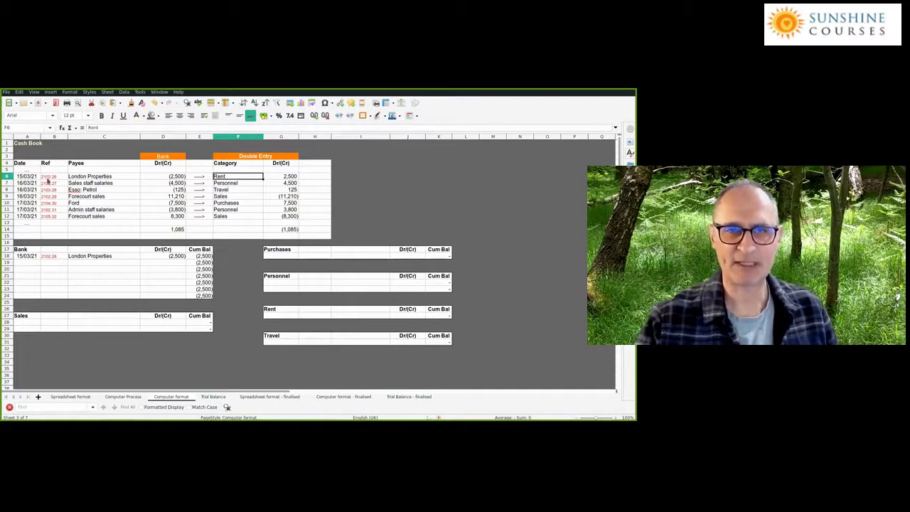
drag(33, 177, 120, 178)
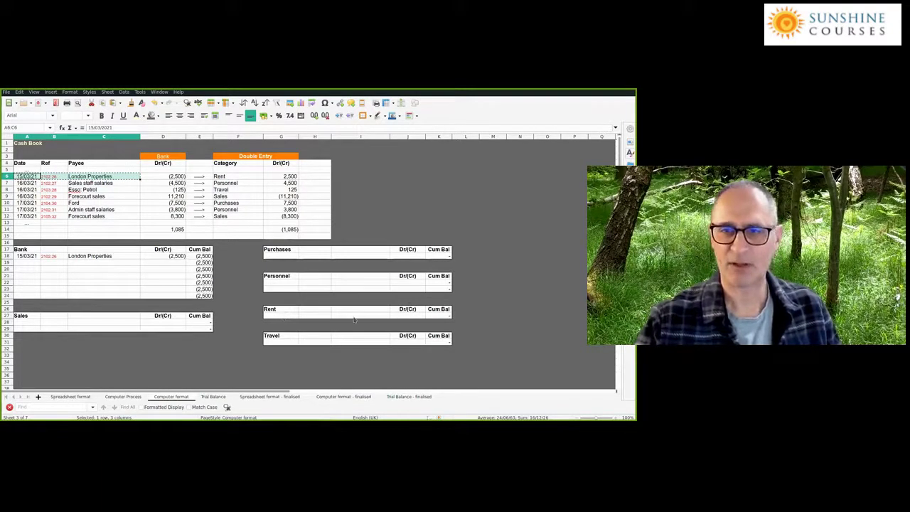
click(284, 316)
key(ctrl+v)
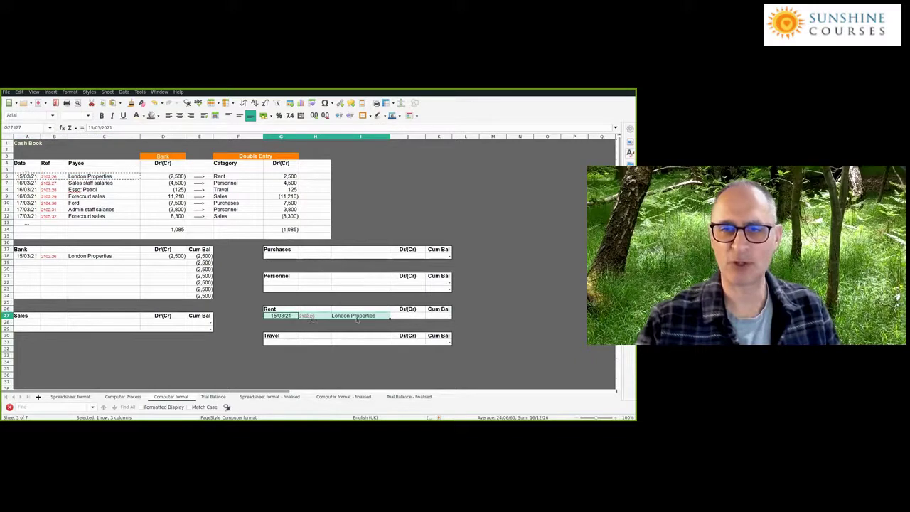
key(Right)
key(Right)
key(Right)
text(2500)
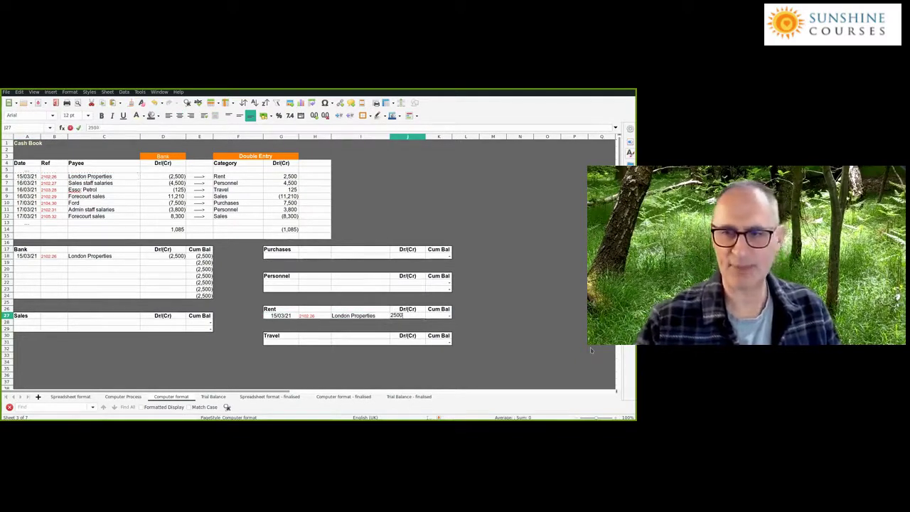
key(Return)
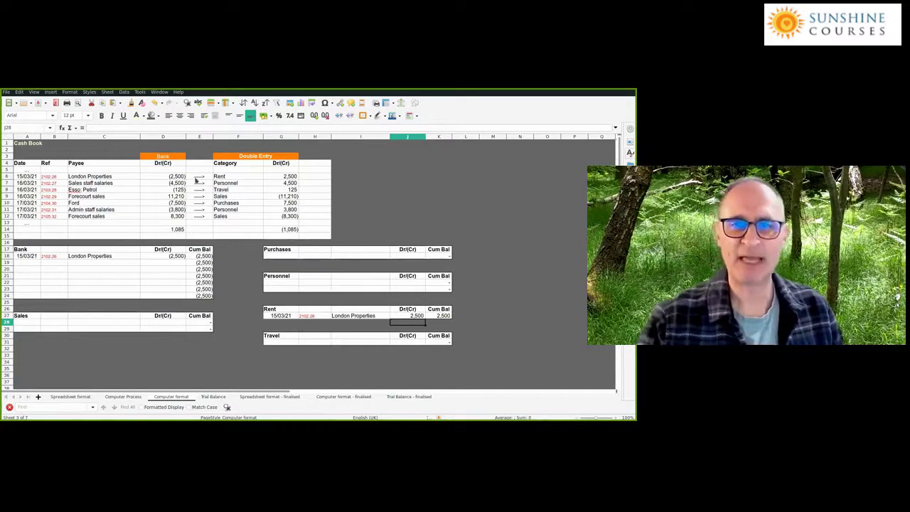
Compare the London Properties entry in the Bank ledger with its Rent ledger counterpart, checking the references, payee and amounts.
click(177, 257)
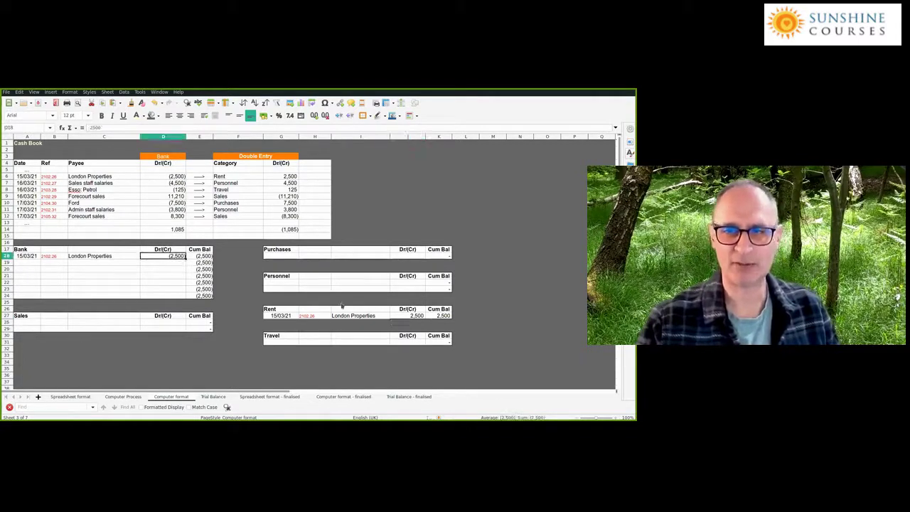
click(284, 317)
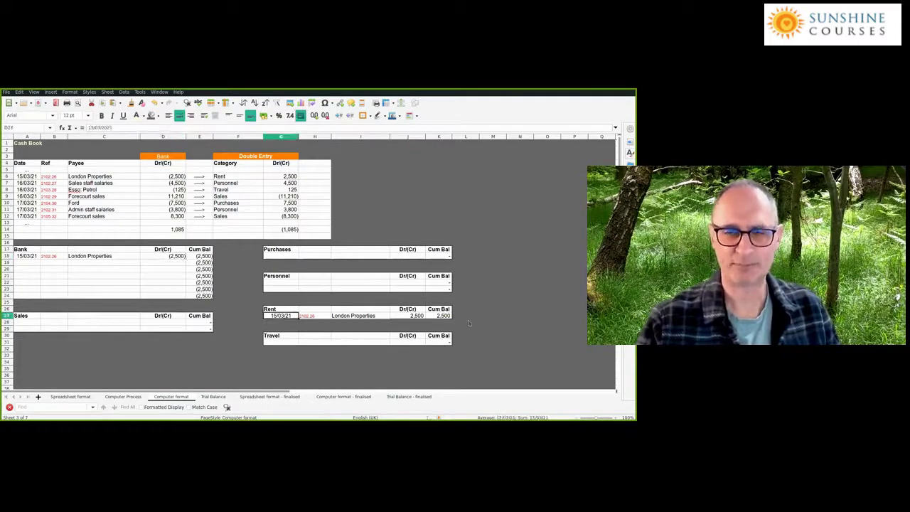
click(468, 323)
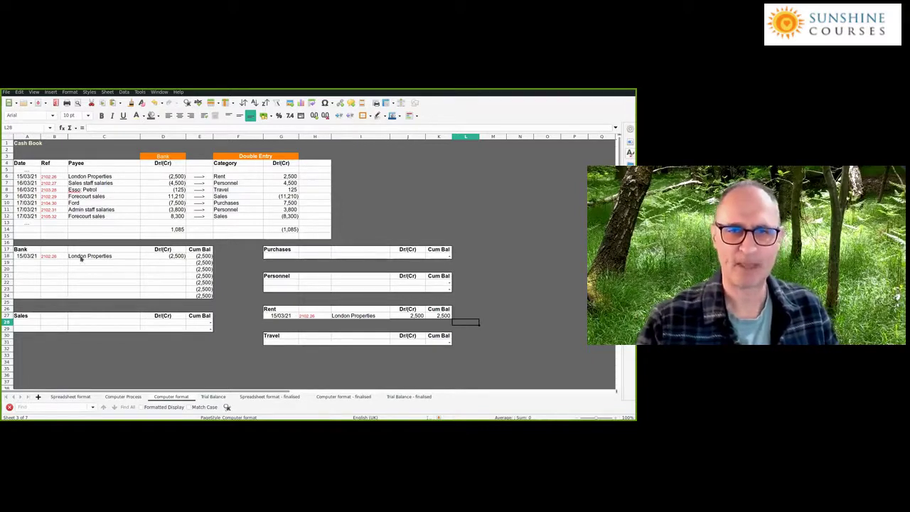
click(52, 257)
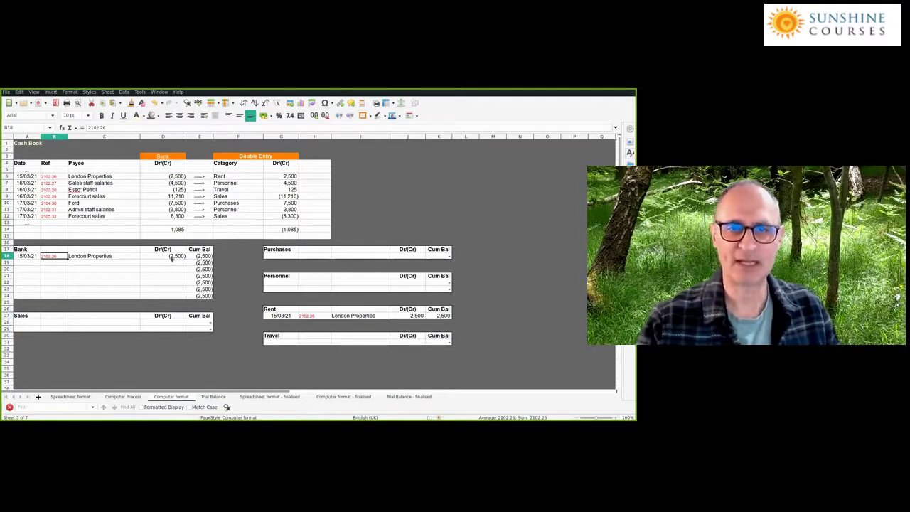
key(Right)
key(Right)
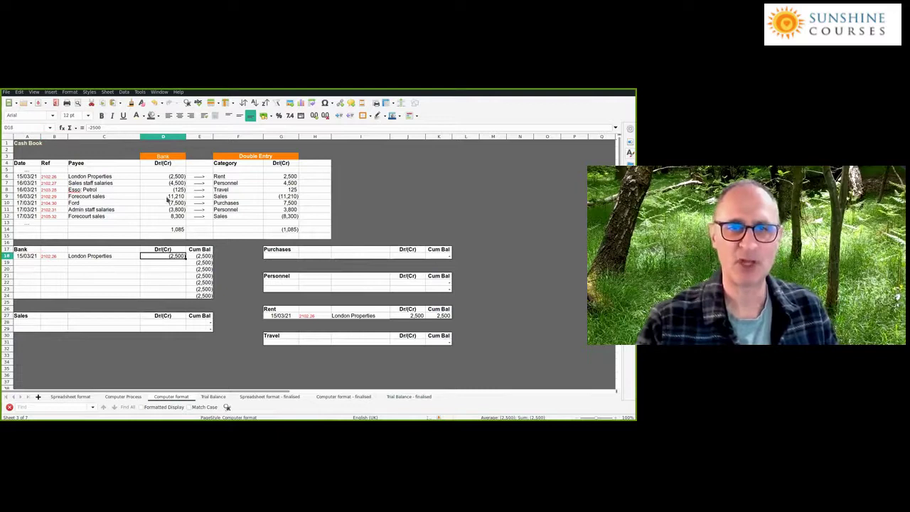
click(343, 317)
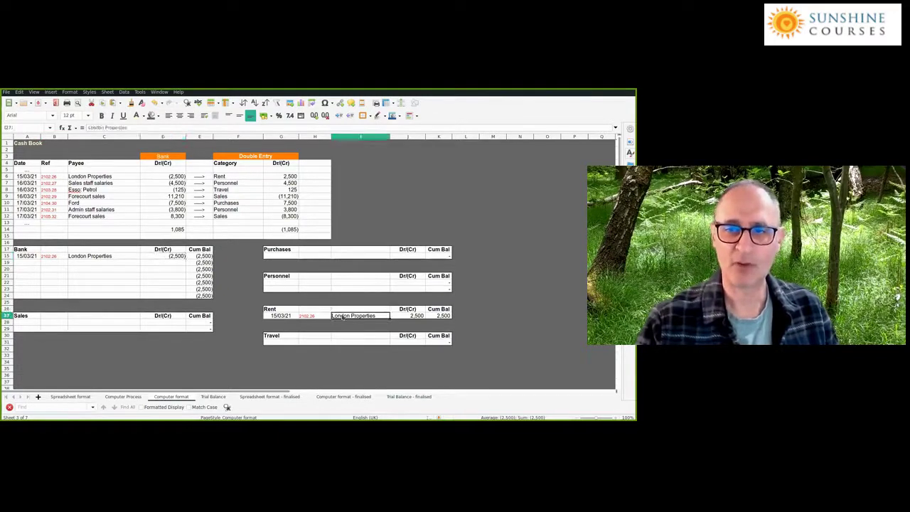
click(317, 317)
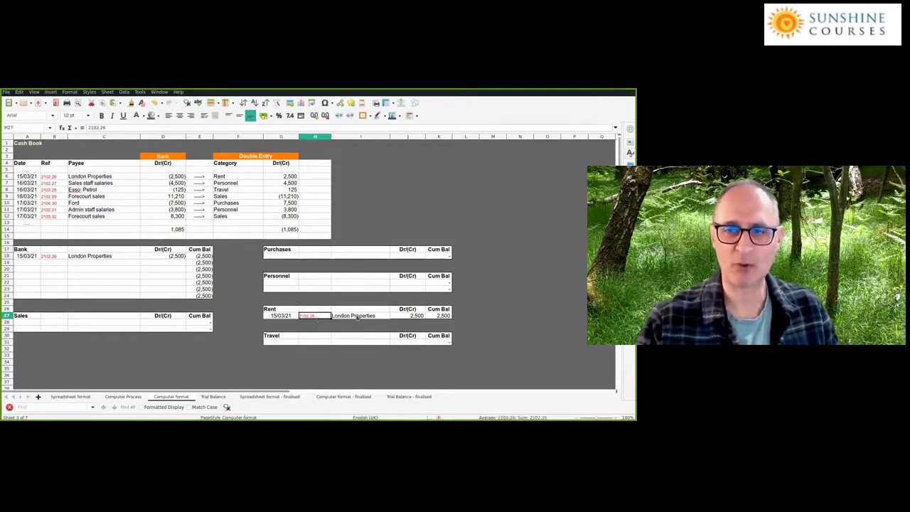
click(419, 317)
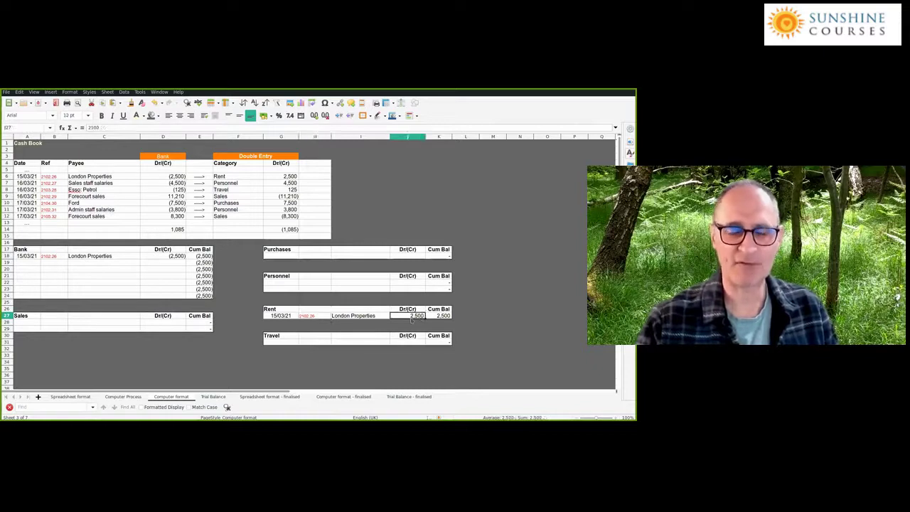
click(310, 316)
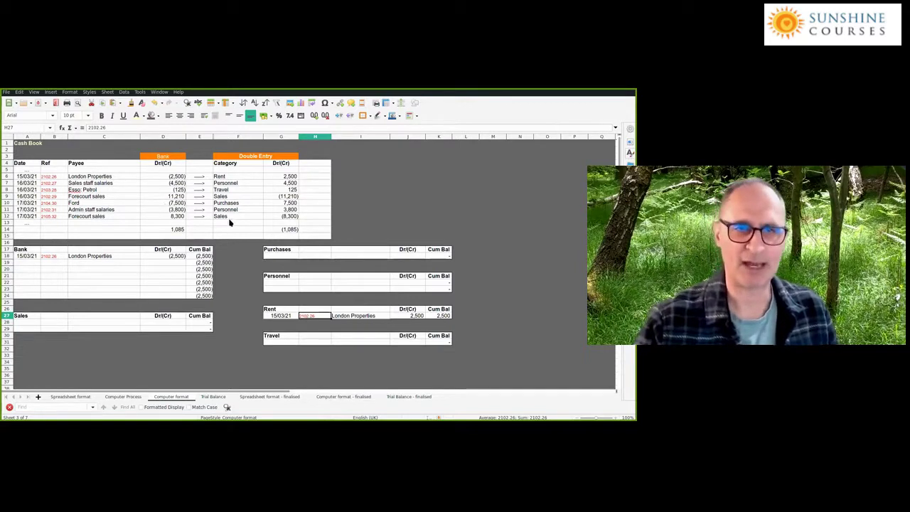
Copy the 16/03/21 Sales staff salaries cash book entry A7:D7 into the second Bank ledger row at A19.
click(105, 183)
drag(37, 184, 160, 185)
key(ctrl+c)
click(29, 263)
key(ctrl+v)
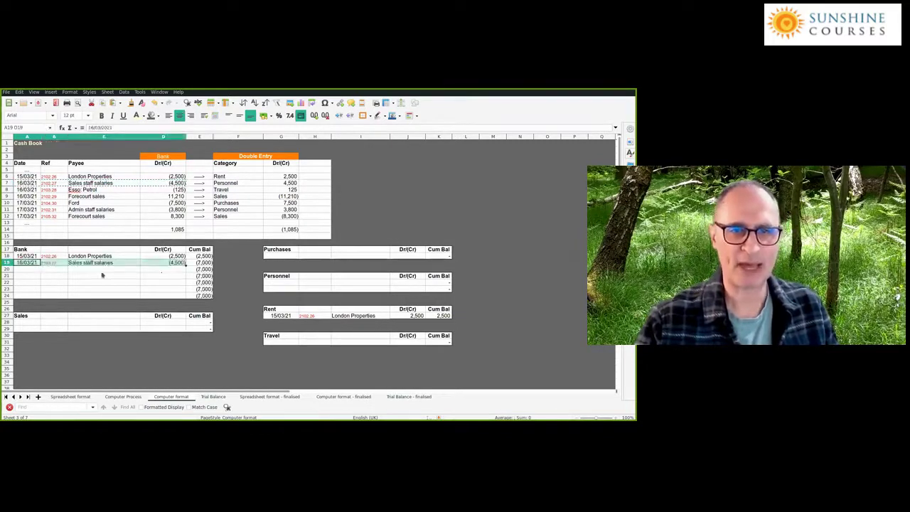
Paste the Sales staff salaries entry into the Personnel ledger at G22 and change its amount in J22 to positive 4500.
click(281, 256)
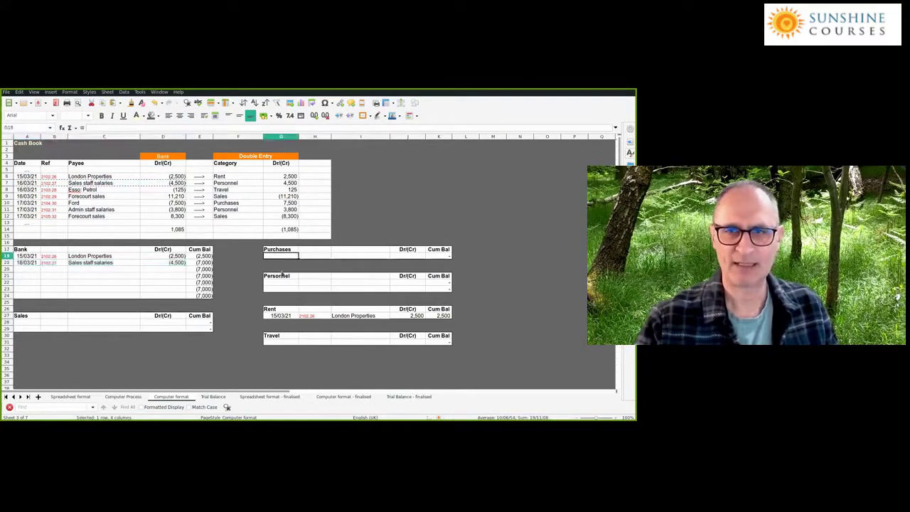
click(281, 282)
key(ctrl+v)
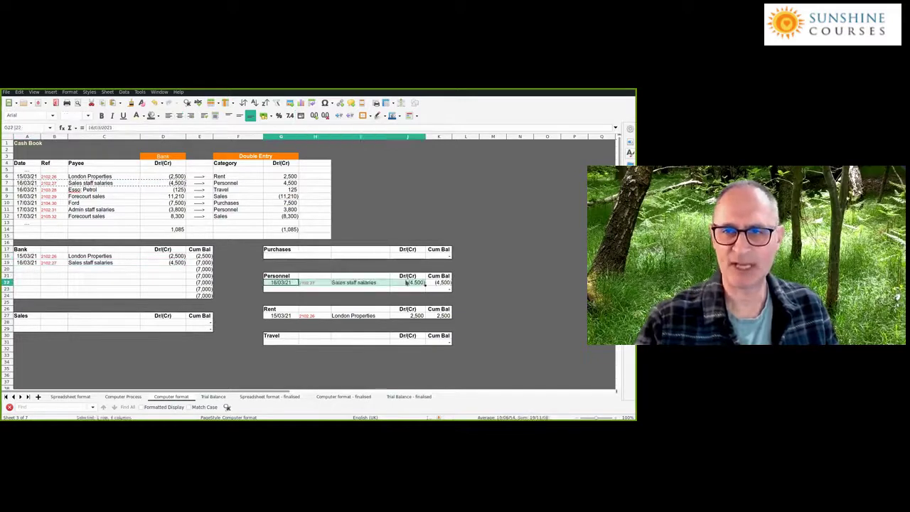
click(408, 282)
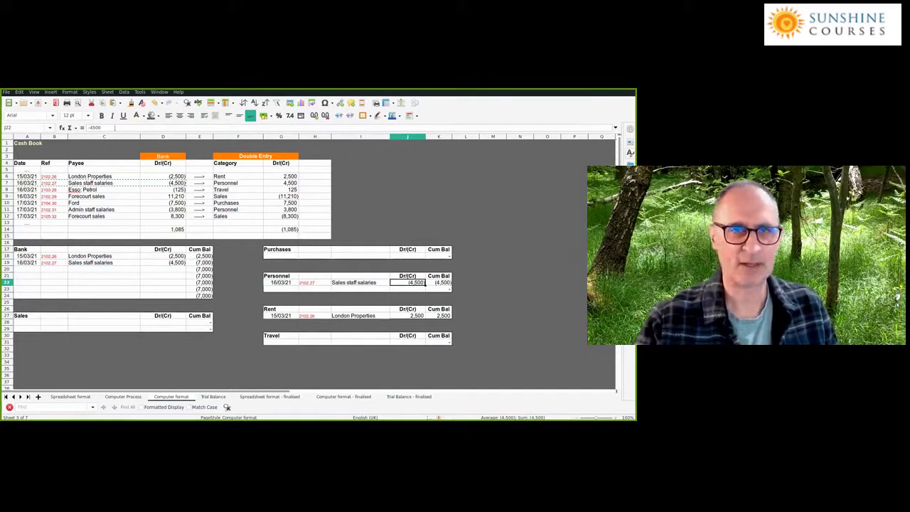
click(88, 128)
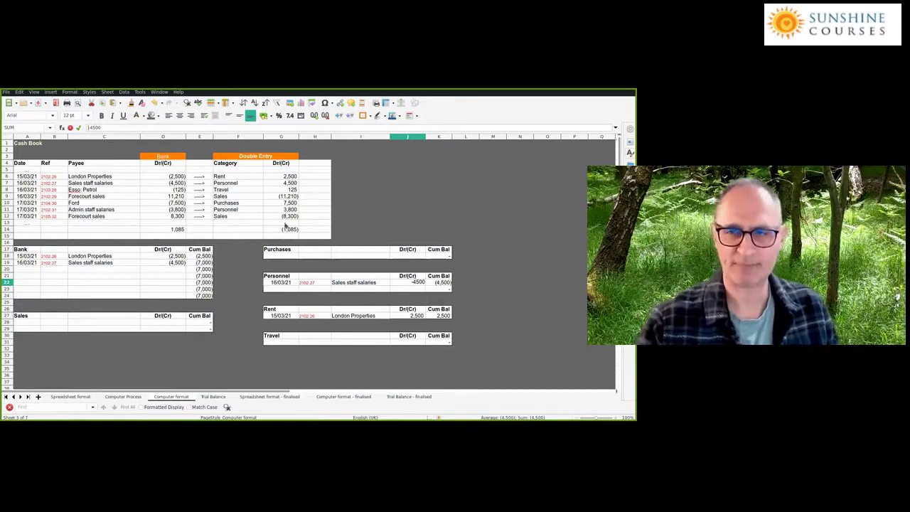
key(Return)
Compare the Sales staff salaries entries in the Personnel and Bank ledgers, and review the Rent entry date and Bank heading.
click(412, 282)
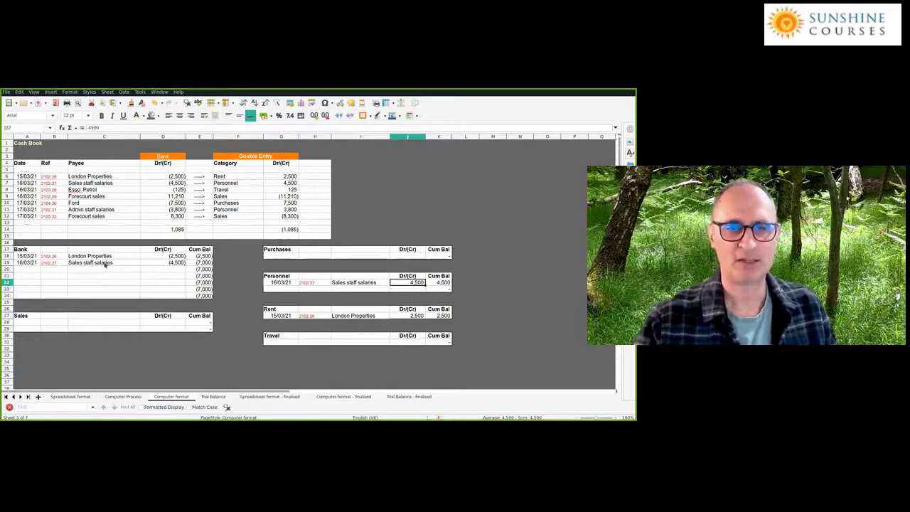
click(173, 263)
click(338, 284)
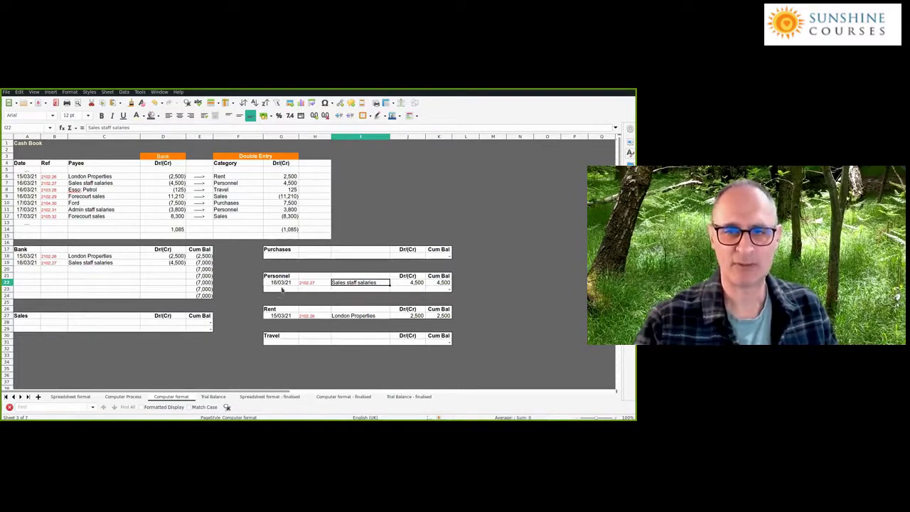
click(282, 317)
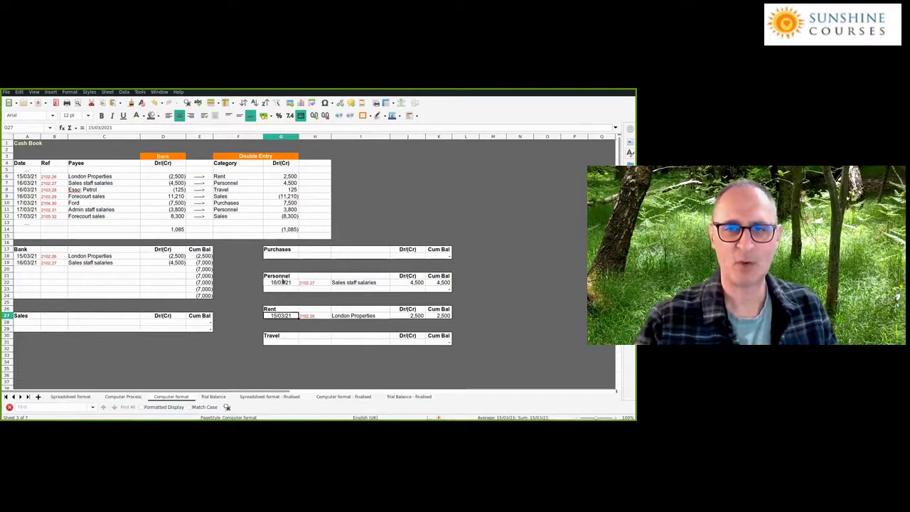
click(34, 250)
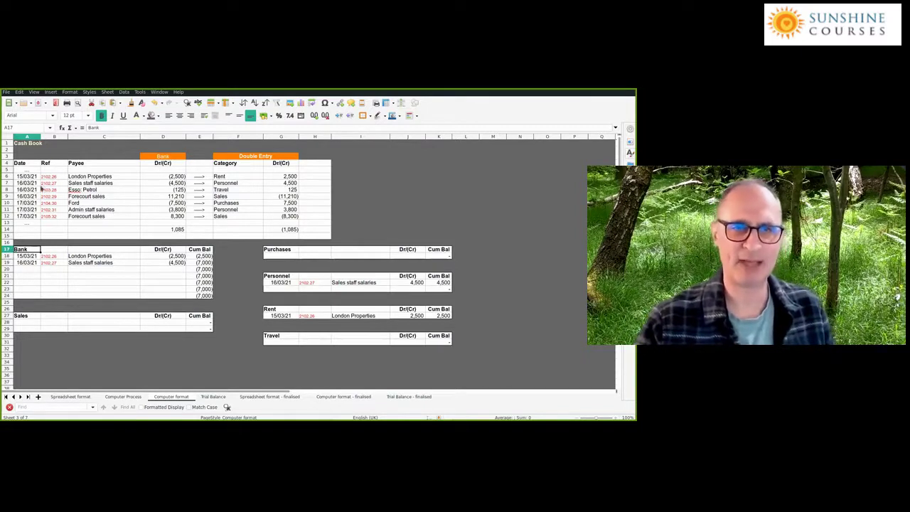
Copy the Esso: Petrol cash book entry A8:D8 into the third Bank ledger row at A20.
drag(36, 190, 171, 190)
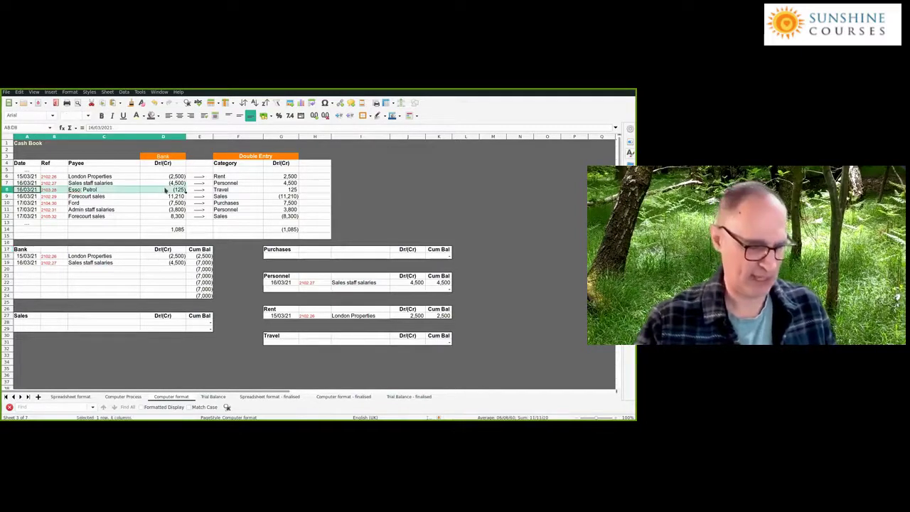
key(ctrl+c)
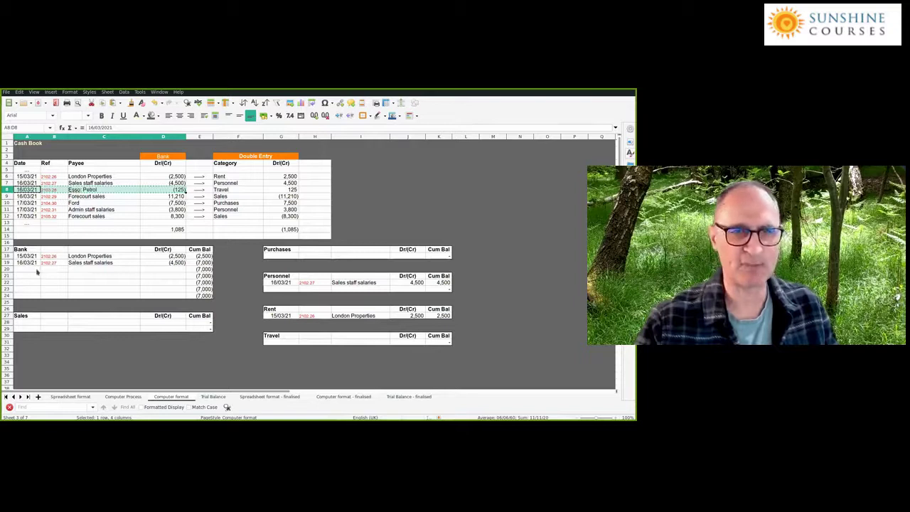
click(37, 269)
key(ctrl+v)
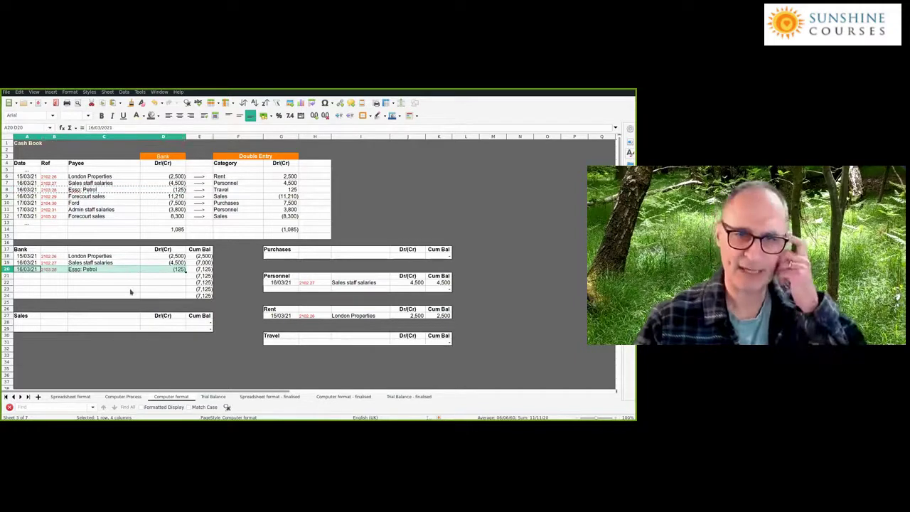
Paste the Esso: Petrol entry into the Travel ledger at G31 and change its amount in J31 to positive 125.
click(271, 342)
key(ctrl+v)
click(403, 342)
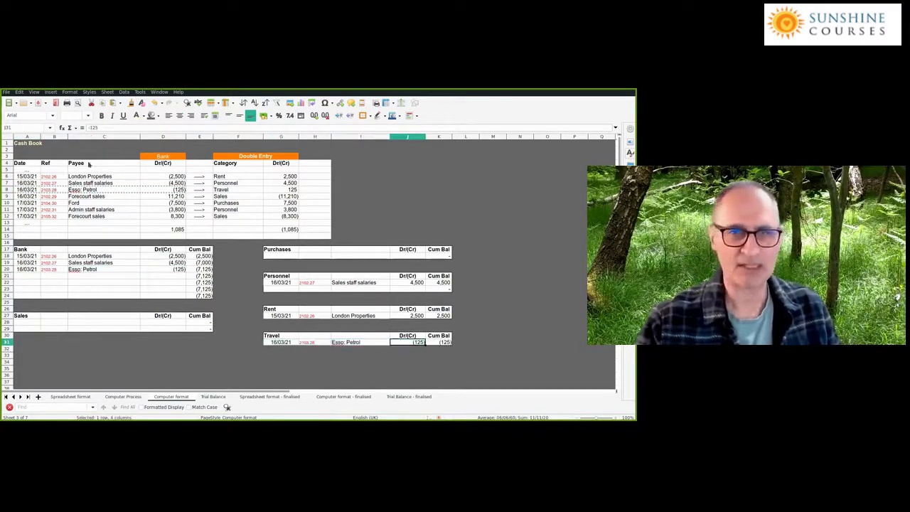
key(F2)
key(Home)
key(Delete)
key(Return)
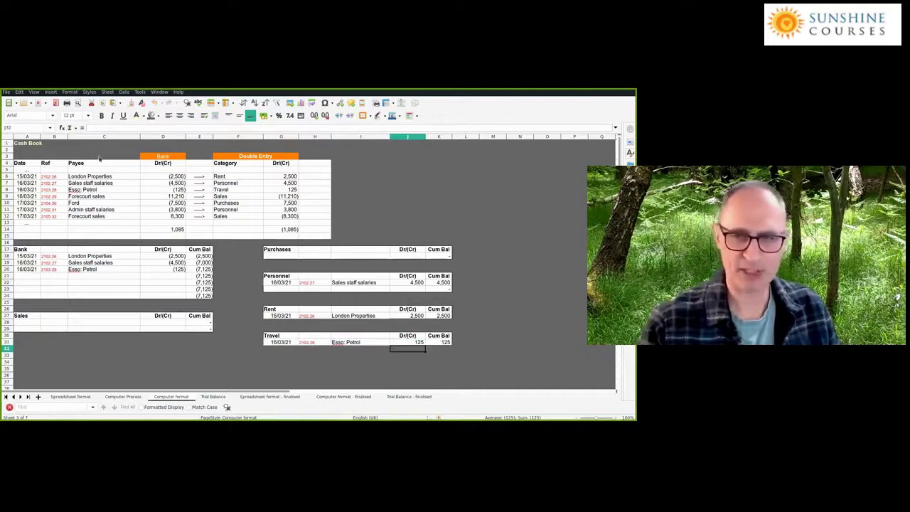
Copy the 16/03/21 Forecourt sales cash book entry A9:D9 into the fourth Bank ledger row at A21.
click(47, 204)
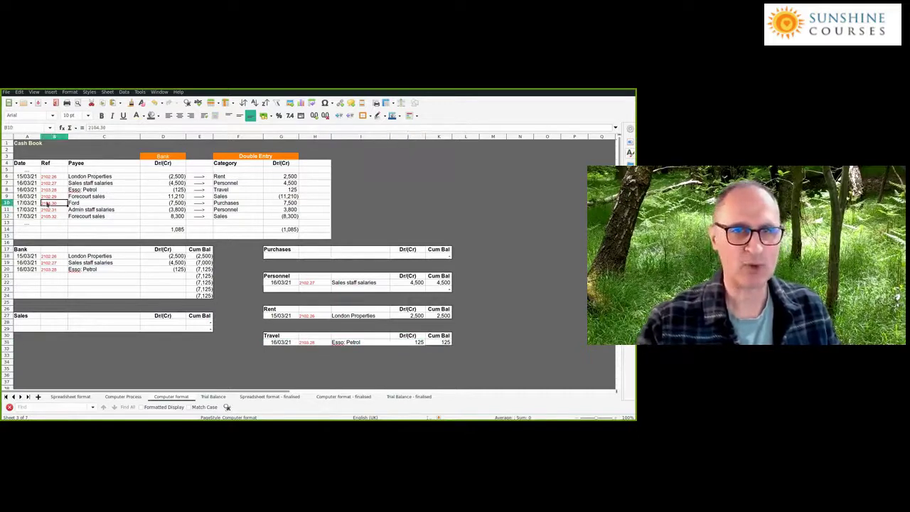
drag(50, 198, 152, 197)
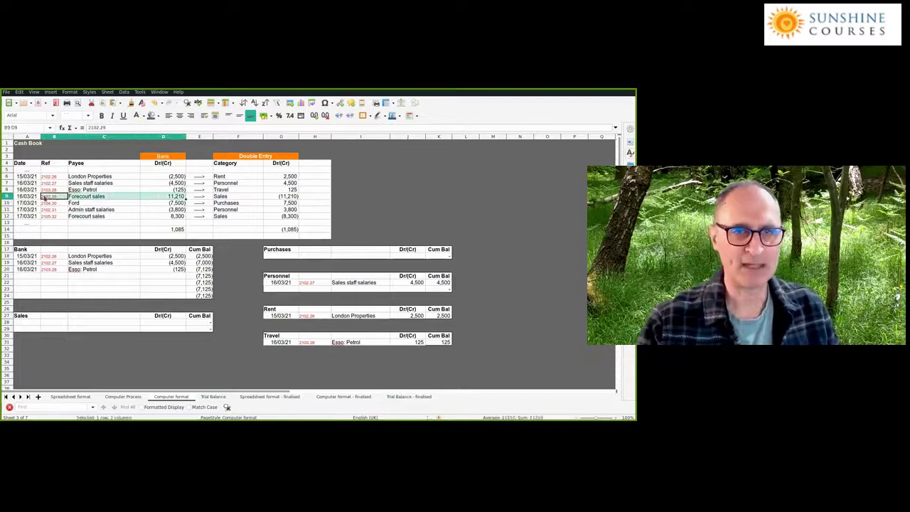
drag(71, 197, 167, 196)
key(ctrl+c)
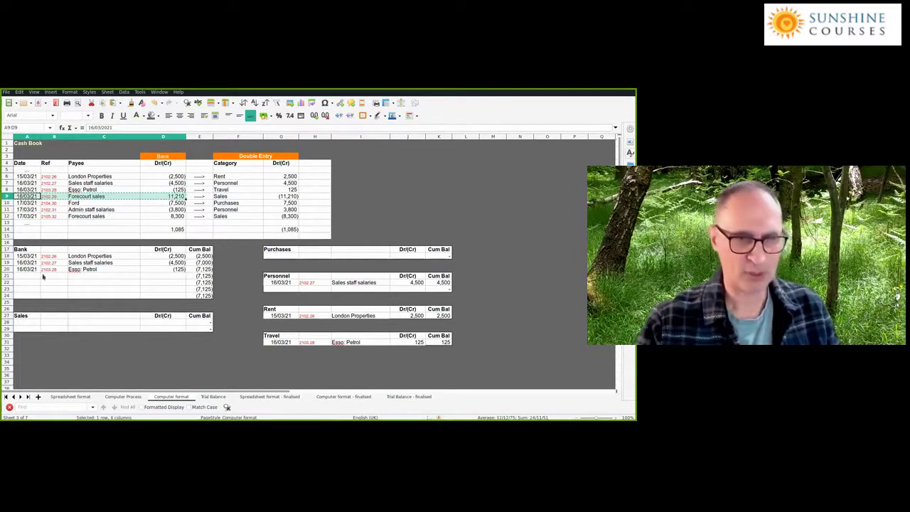
click(30, 276)
key(ctrl+v)
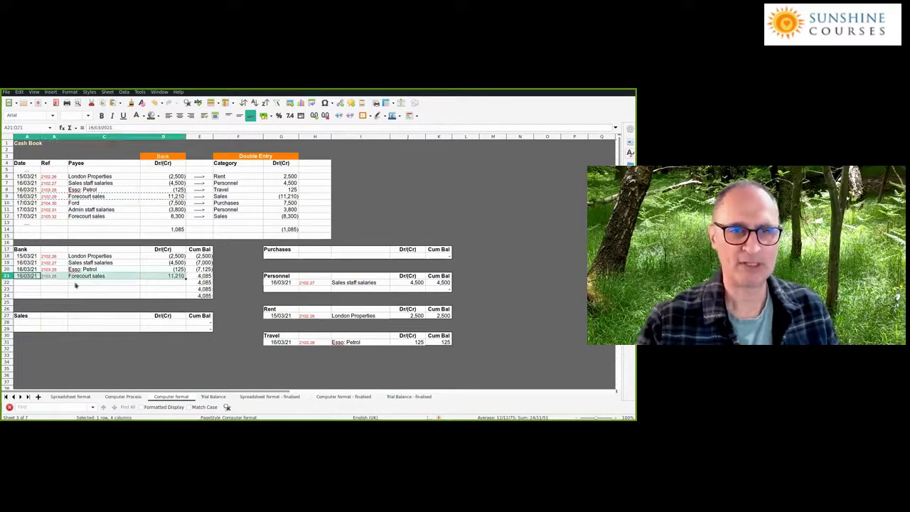
Paste the Forecourt sales entry into the Sales ledger at A28 and change its amount in D28 to -11210.
click(35, 324)
key(ctrl+v)
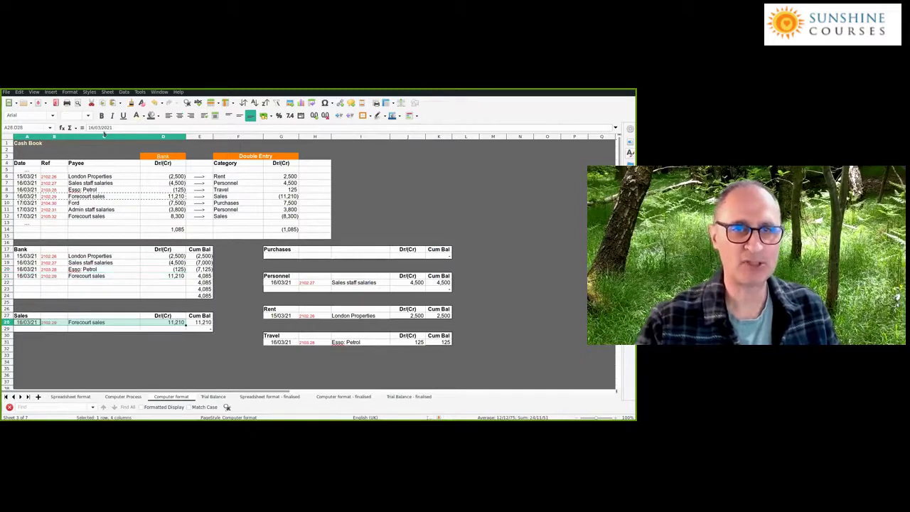
double_click(170, 322)
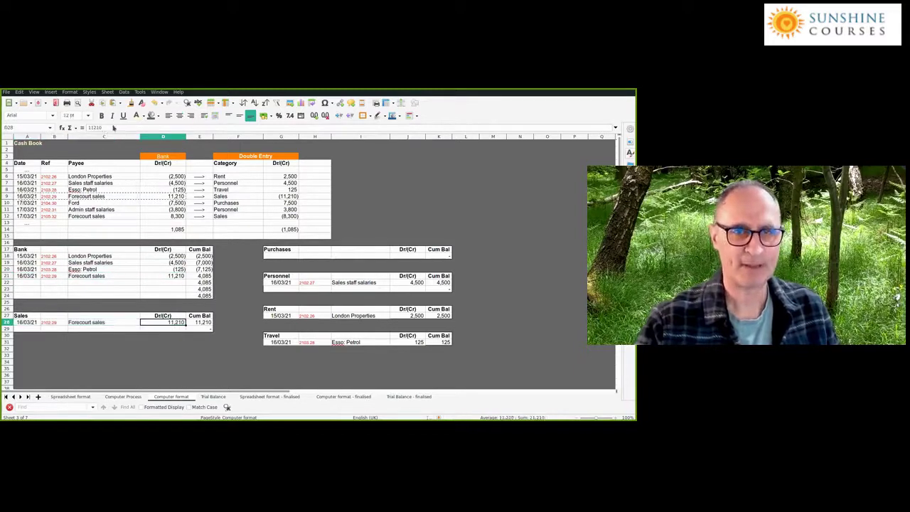
key(Home)
text(-)
key(Return)
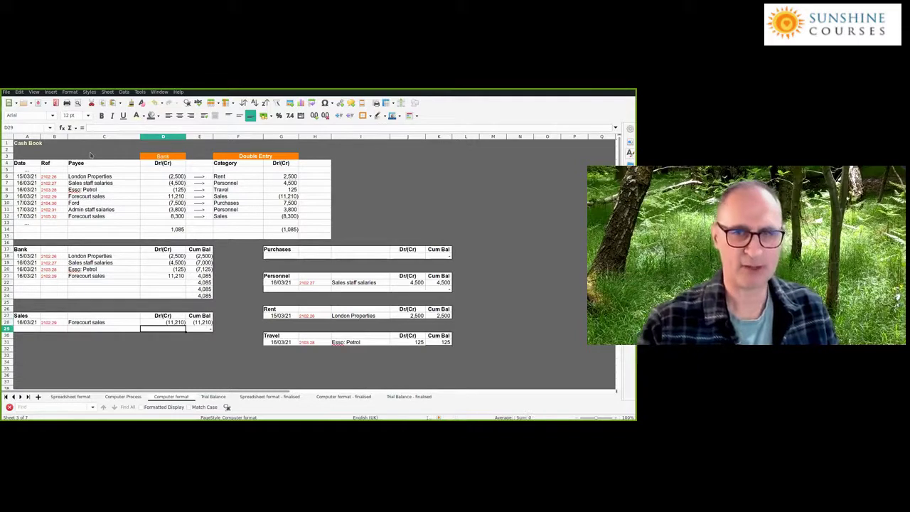
Copy the Ford cash book entry A10:D10 into the fifth Bank ledger row at A22.
drag(36, 203, 162, 203)
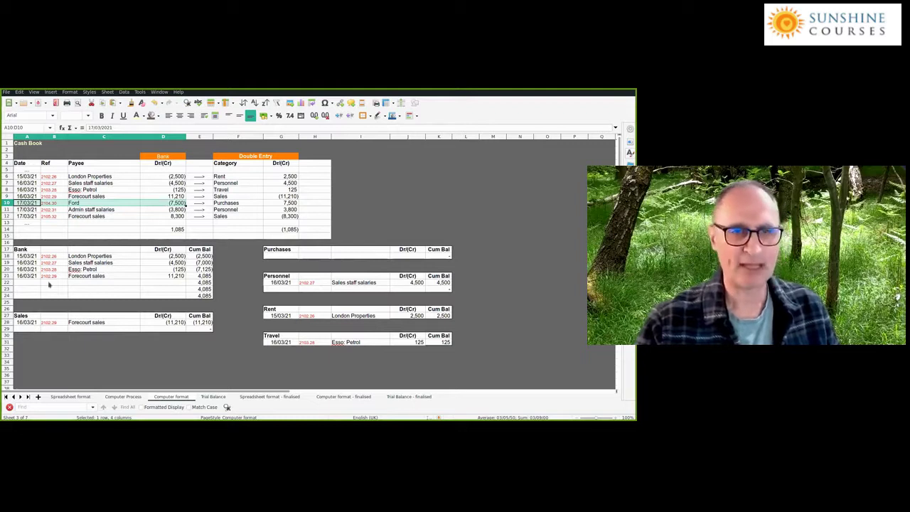
key(ctrl+c)
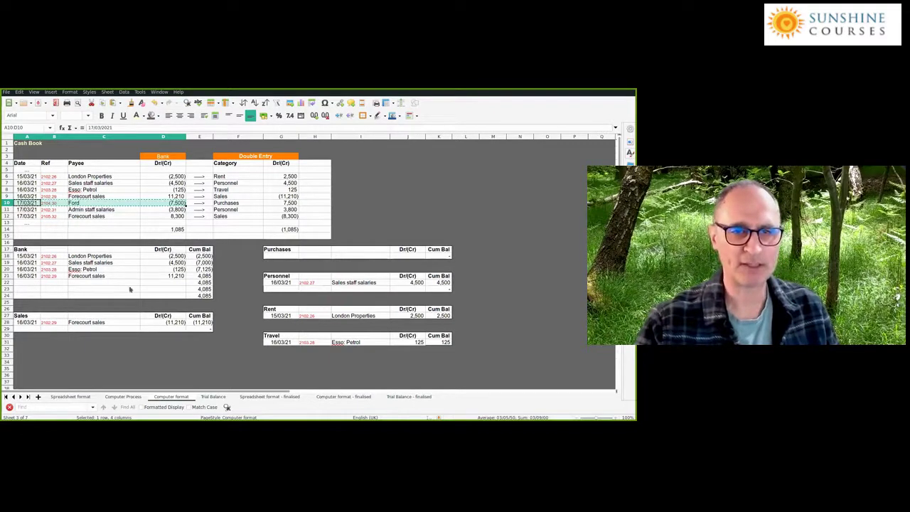
click(27, 282)
key(ctrl+v)
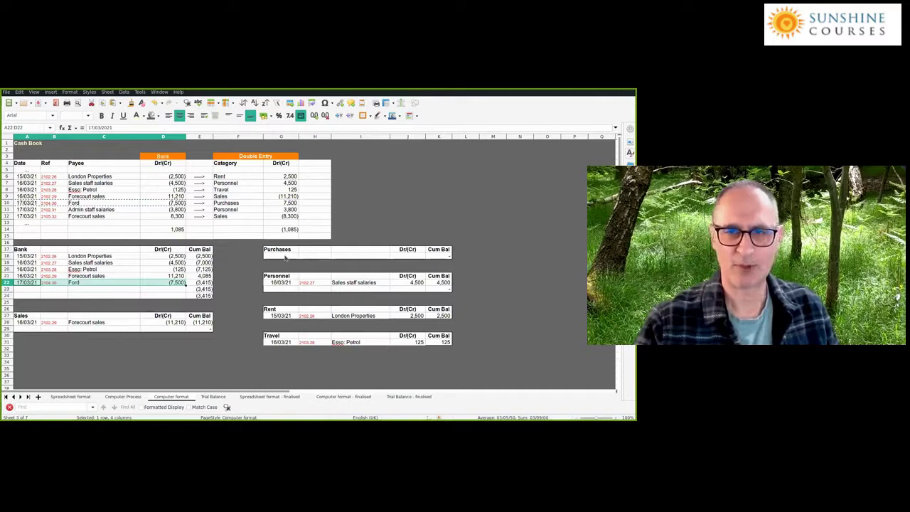
Paste the Ford entry into the Purchases ledger at G18 and change its amount in J18 to positive 7500.
click(285, 258)
key(ctrl+v)
click(409, 256)
text(7500)
key(Return)
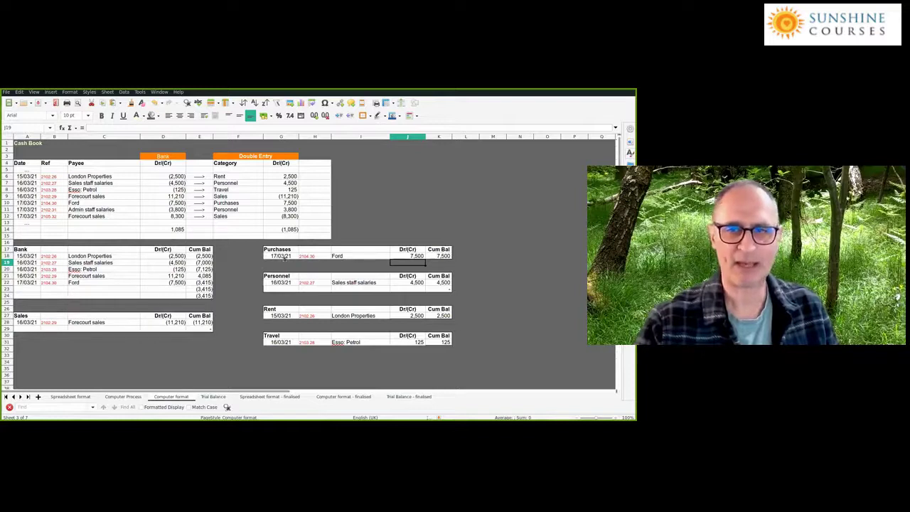
Copy the Admin staff salaries cash book entry A11:D11 into the sixth Bank ledger row at A23.
drag(27, 211, 161, 210)
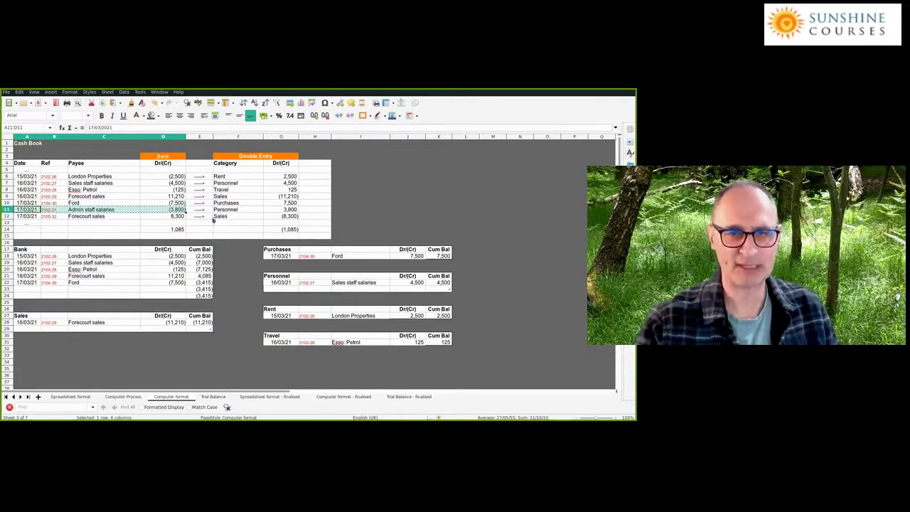
click(281, 289)
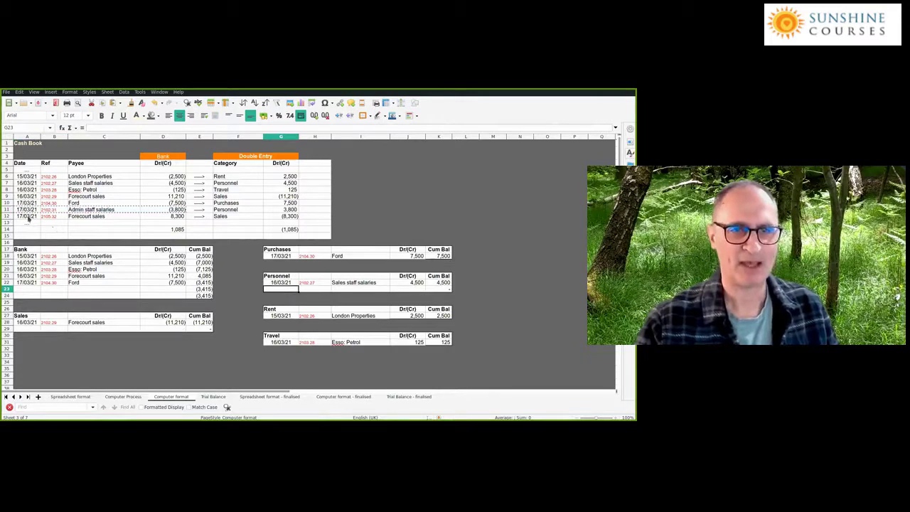
click(29, 289)
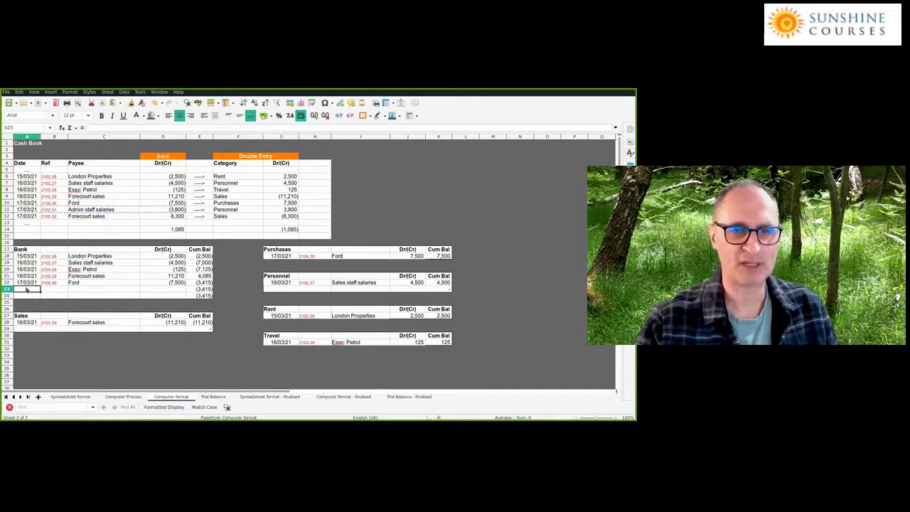
key(ctrl+v)
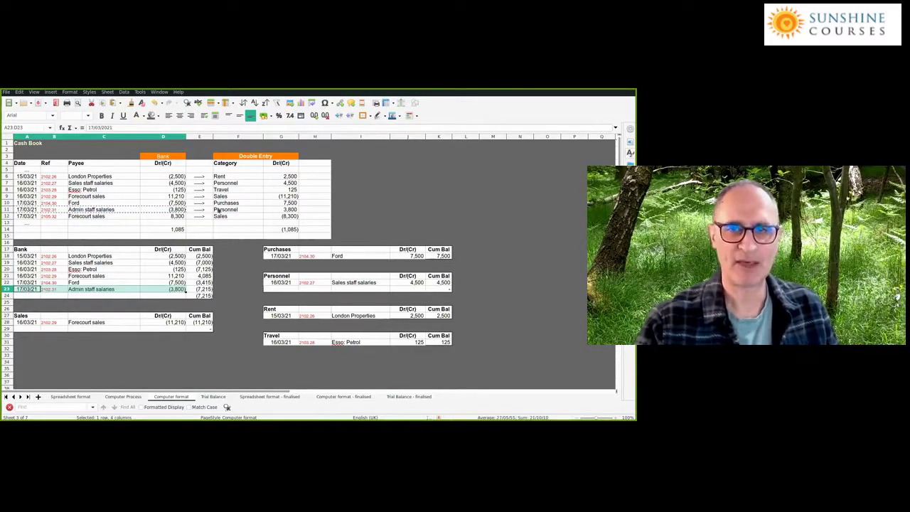
Paste the Admin staff salaries entry into the Personnel ledger at G23 and change its amount in J23 to positive 3800.
click(282, 289)
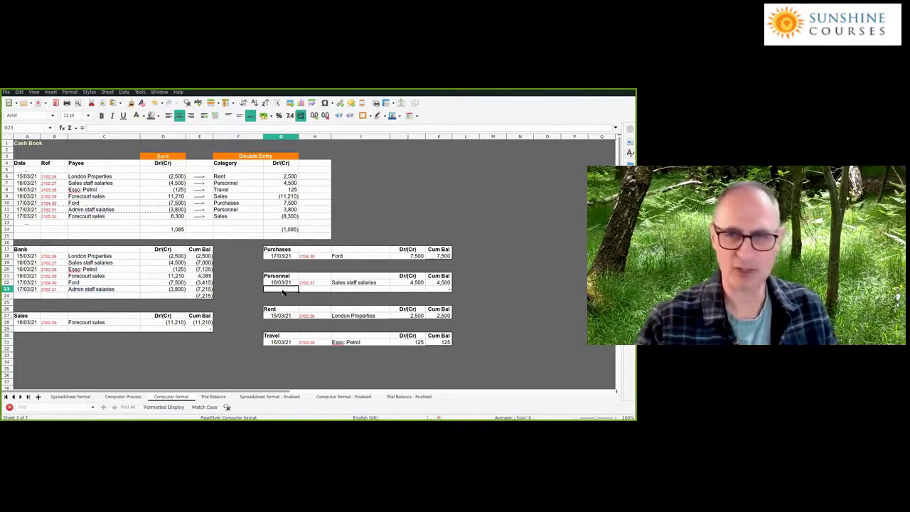
key(ctrl+v)
click(407, 282)
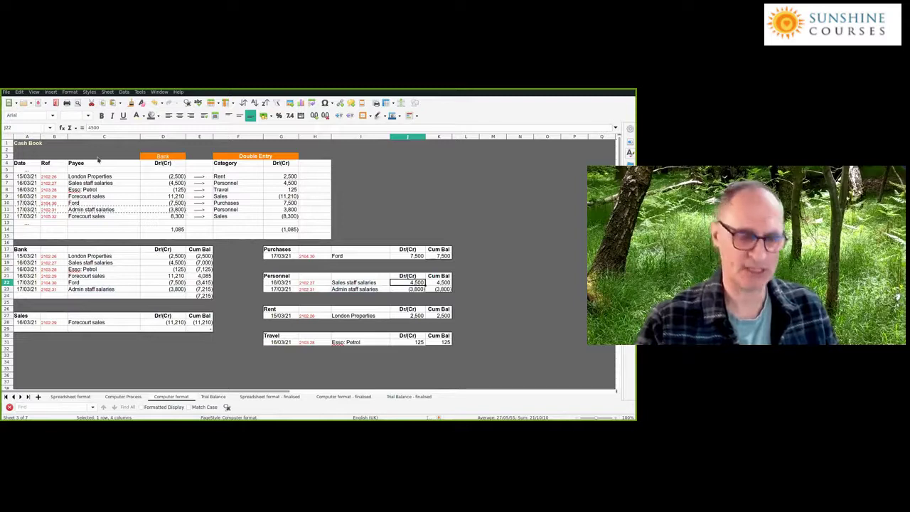
key(Down)
text(3800)
Copy the 17/03/21 Forecourt sales cash book entry A12:D12 into the last Bank ledger row at A24.
drag(28, 219, 167, 217)
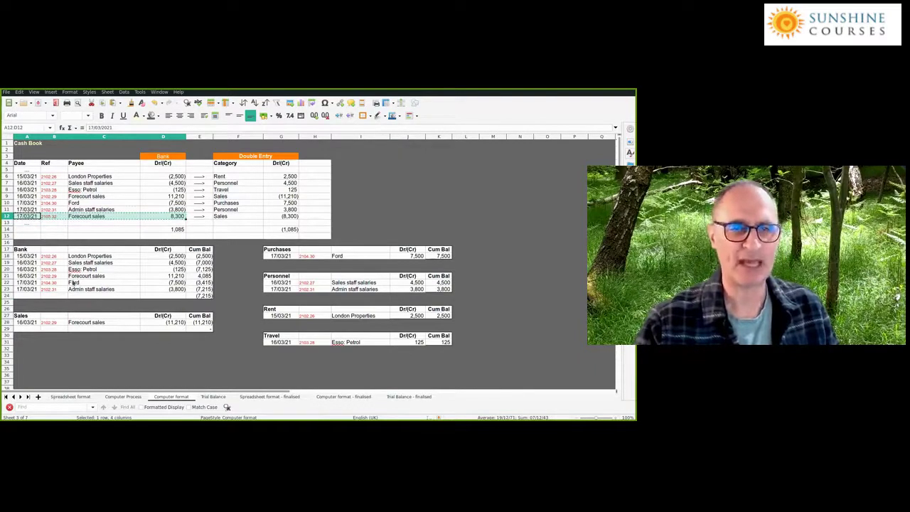
key(ctrl+c)
click(35, 295)
key(ctrl+v)
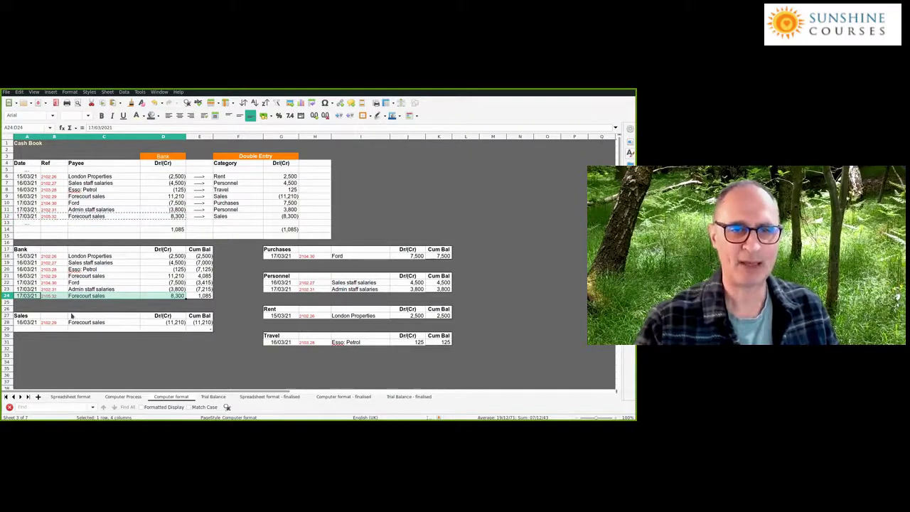
Paste the 17/03/21 Forecourt sales entry into the Sales ledger at A29 and change its amount in D29 to -8300.
click(32, 328)
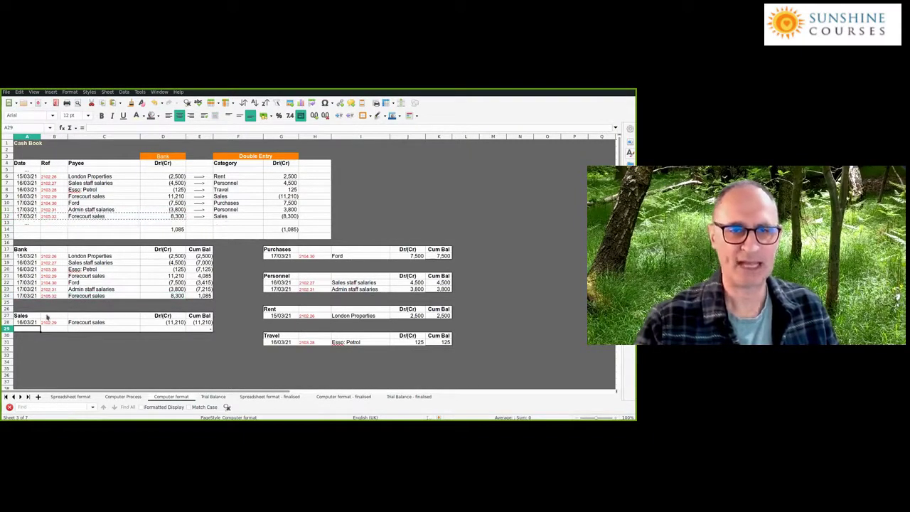
click(225, 217)
click(34, 217)
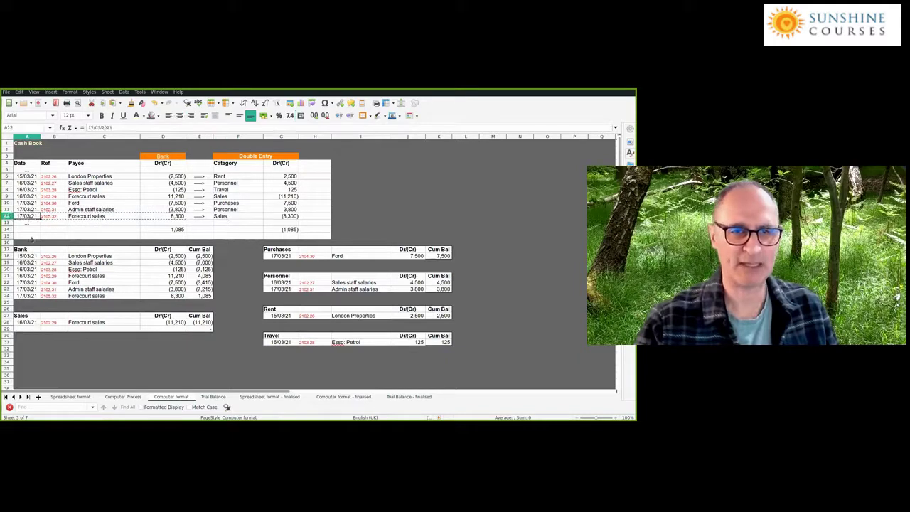
click(29, 329)
key(ctrl+v)
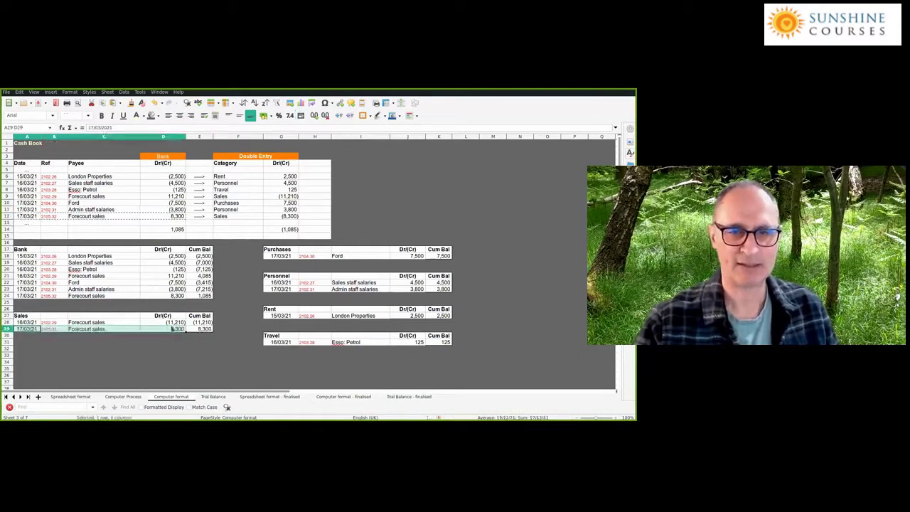
click(172, 328)
text(-8300)
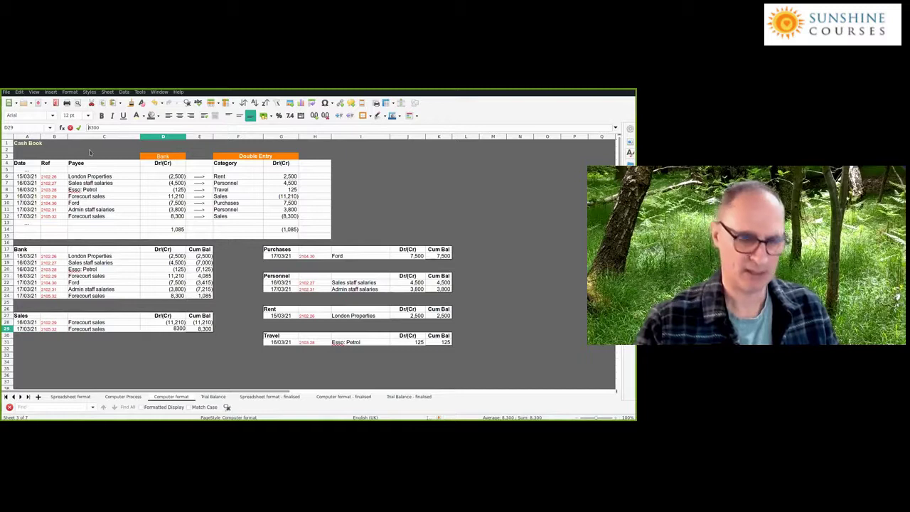
key(Return)
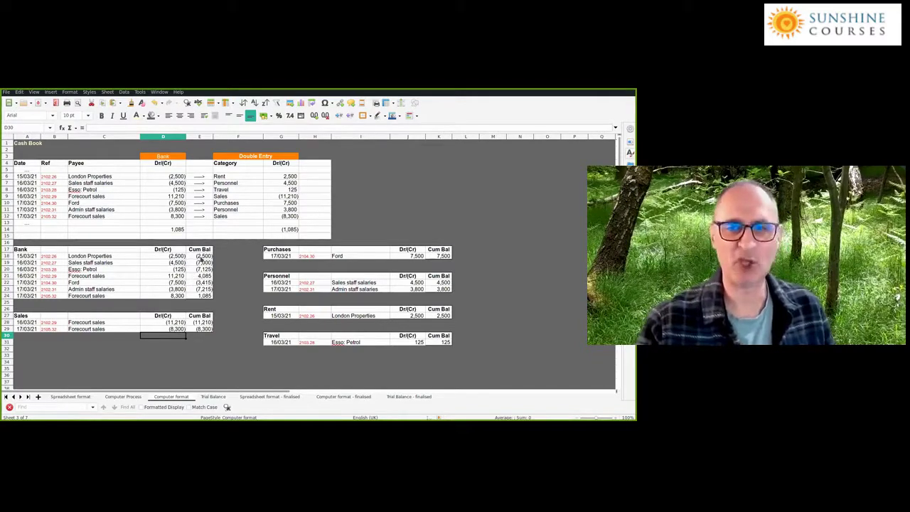
Compare the Bank ledger's closing cumulative balance with the cash book's bank total and check the Personnel balance against its double-entry category.
click(204, 296)
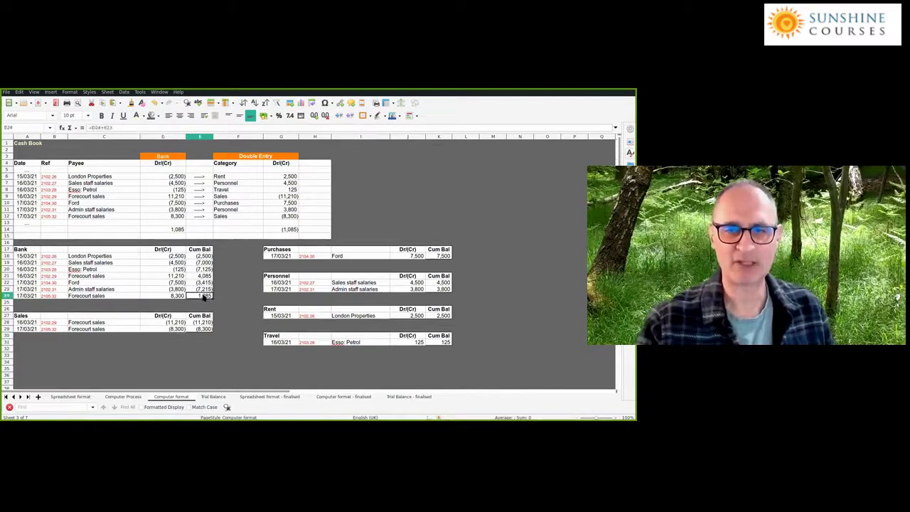
drag(178, 176, 174, 216)
click(174, 229)
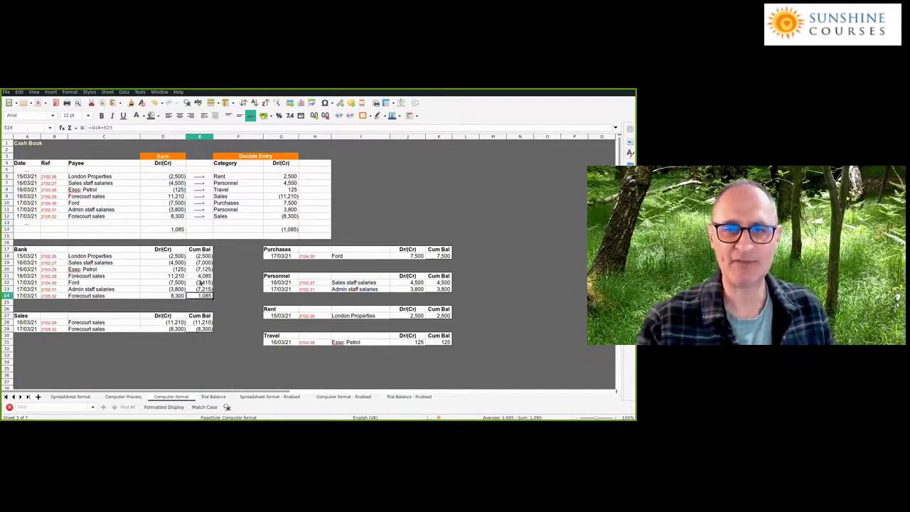
click(177, 223)
click(194, 296)
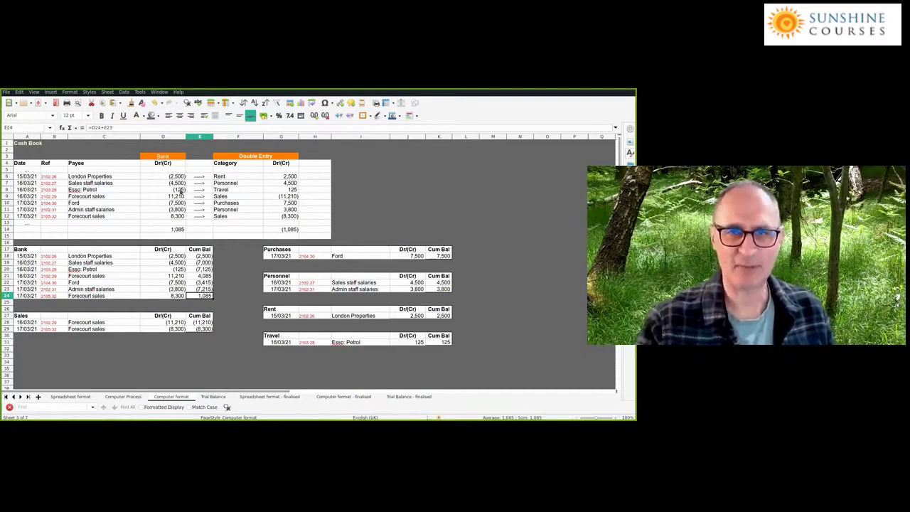
click(441, 283)
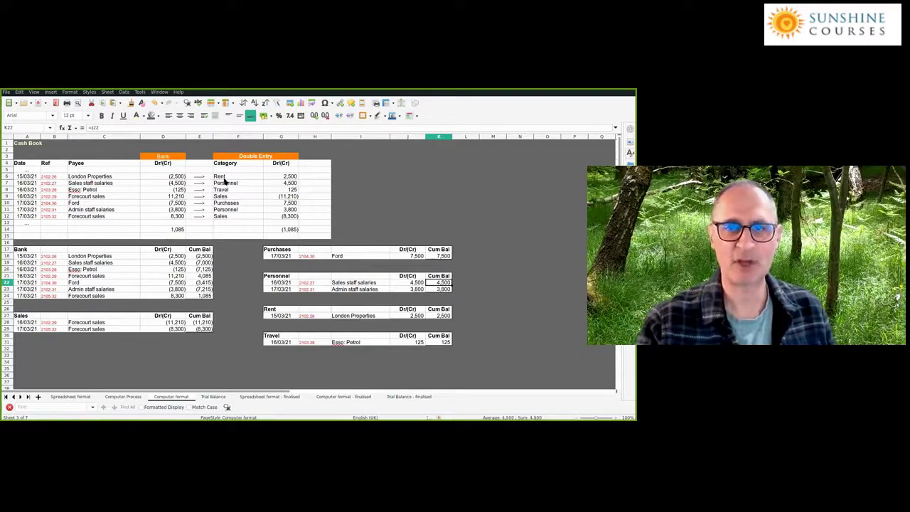
click(237, 184)
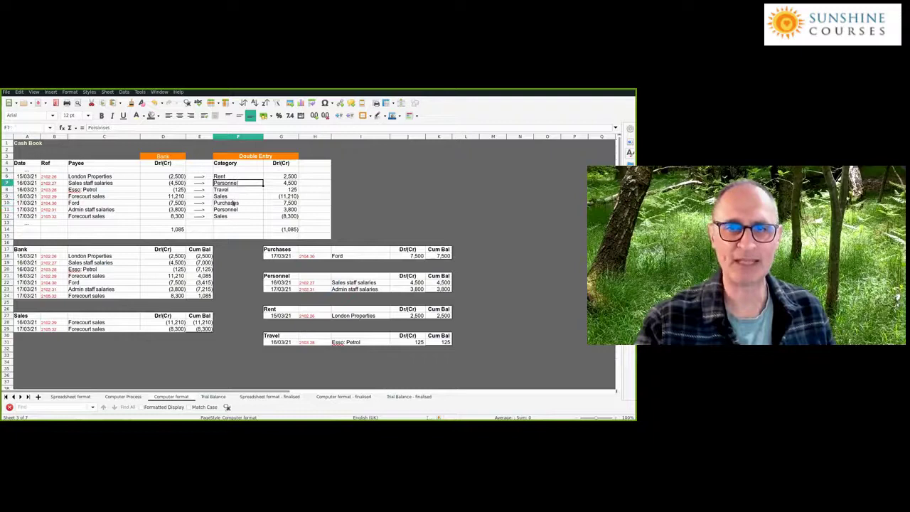
click(497, 275)
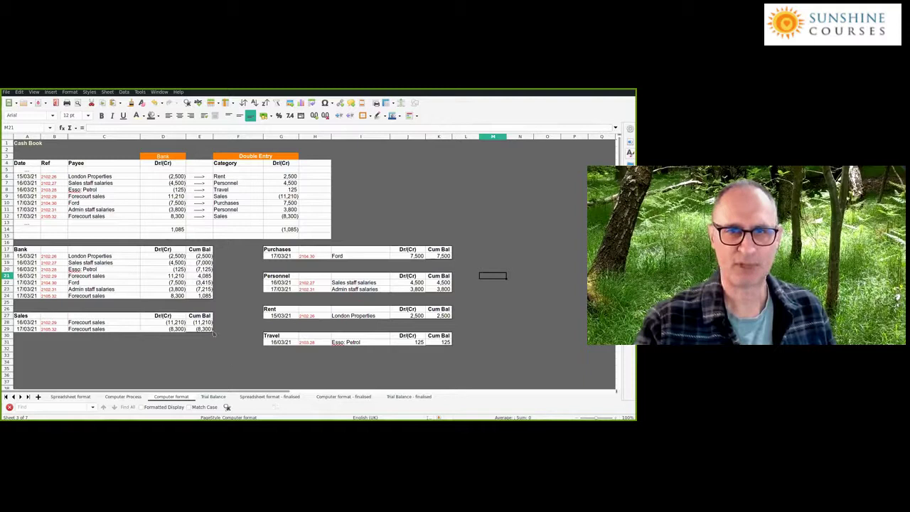
On the Trial Balance sheet, review the spreadsheet-format Cash Book figures for Bank Account, Sales, Purchases, Personnel, Rent and Travel.
click(213, 397)
click(155, 217)
click(151, 236)
click(152, 249)
click(152, 256)
click(150, 263)
click(151, 268)
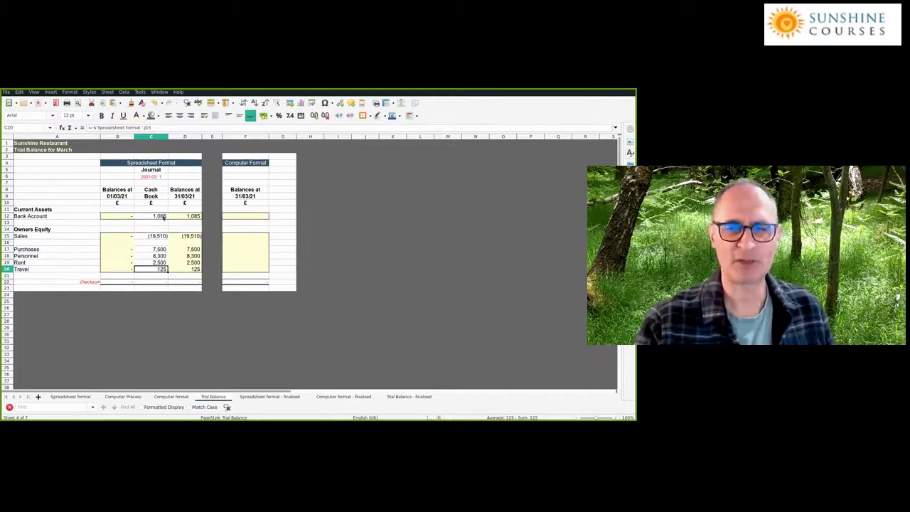
Link the Computer Format Bank Account balance in F12 to the Bank ledger's closing balance, cell E24 of the Computer format sheet.
click(238, 216)
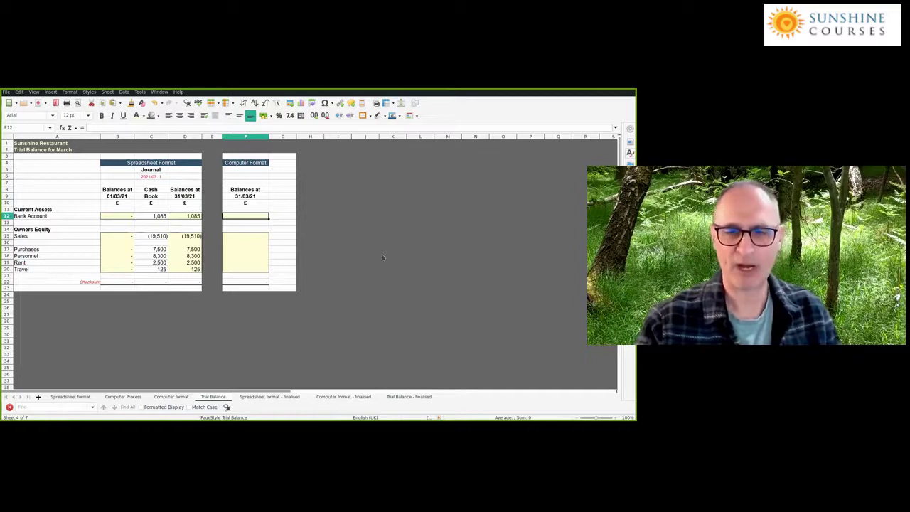
text(=)
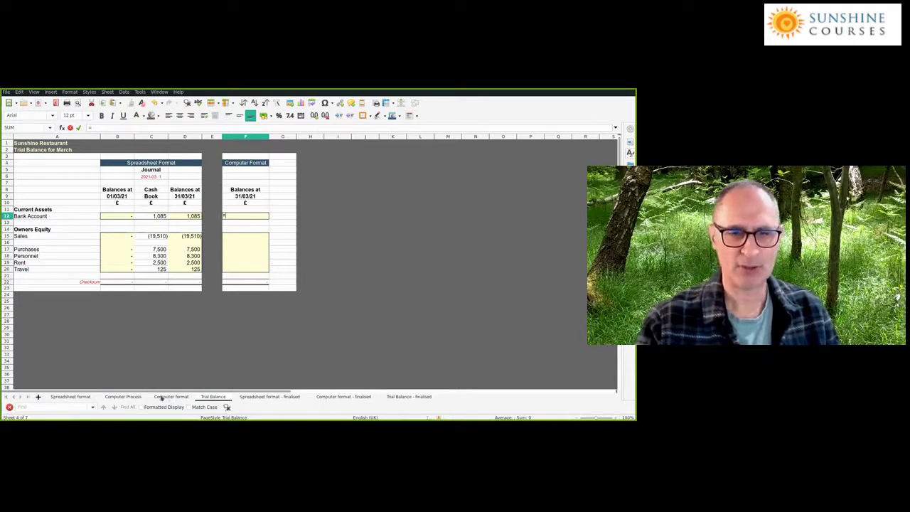
key(ctrl+Page_Up)
click(200, 295)
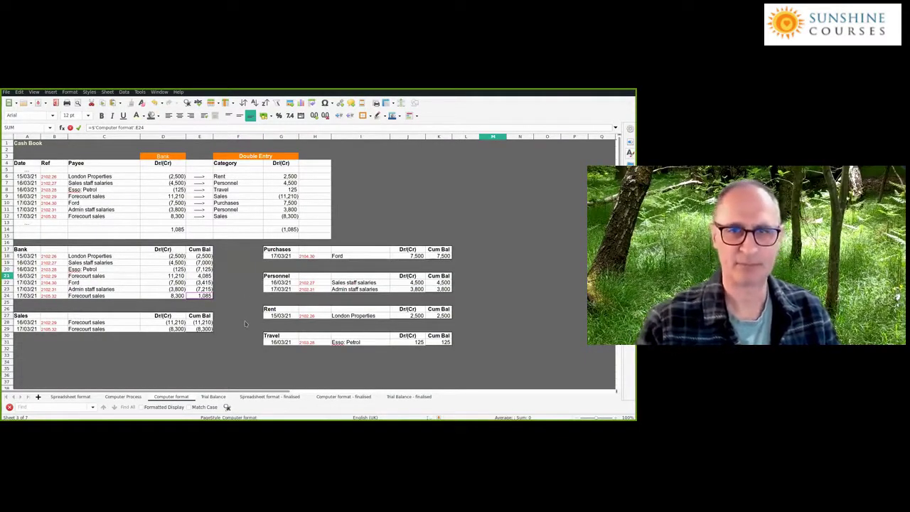
key(Return)
Link the Computer Format Sales balance in F15 to the Sales ledger's closing balance, cell E29 of the Computer format sheet.
click(257, 238)
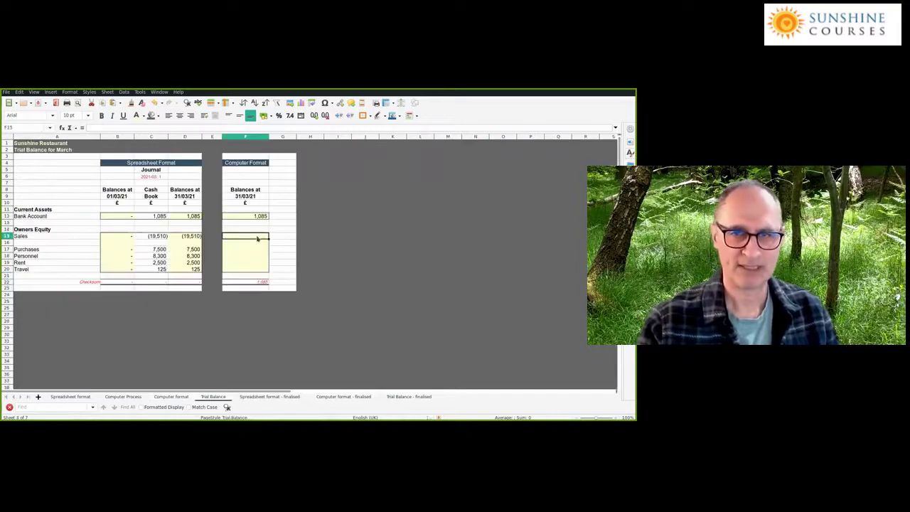
text(=)
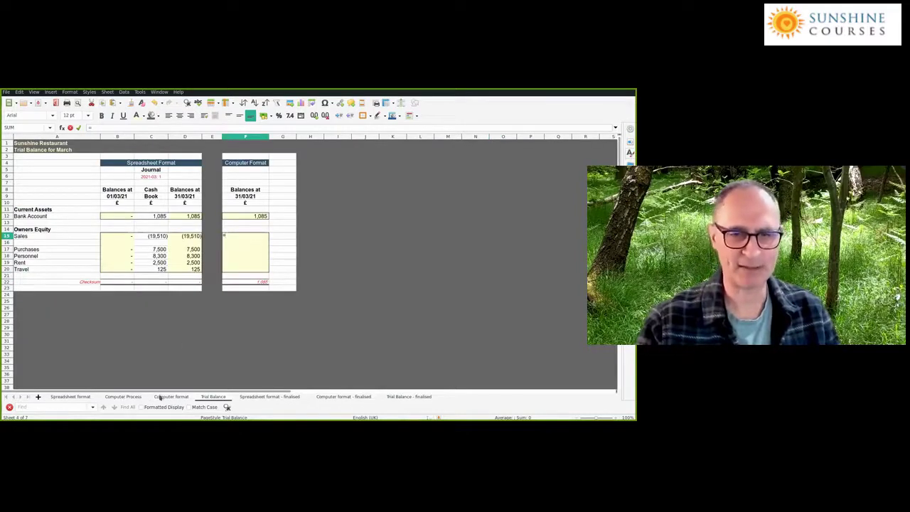
click(160, 398)
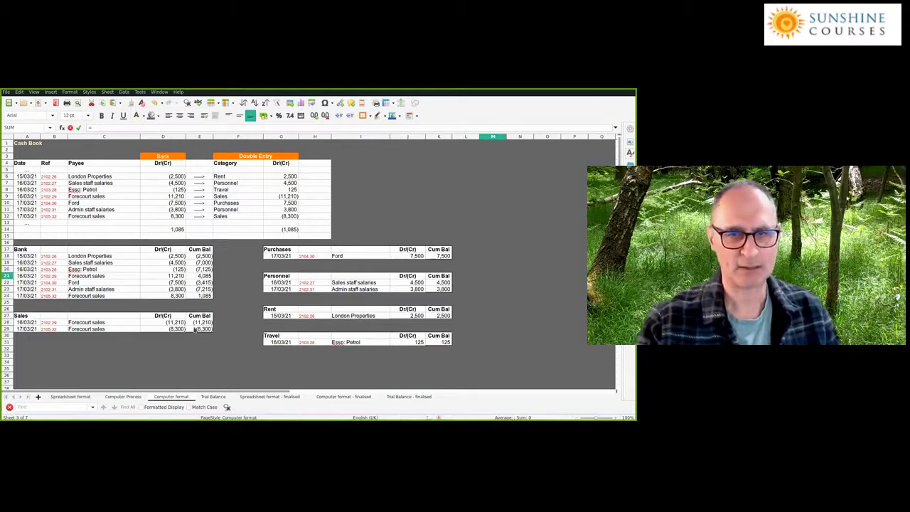
click(195, 329)
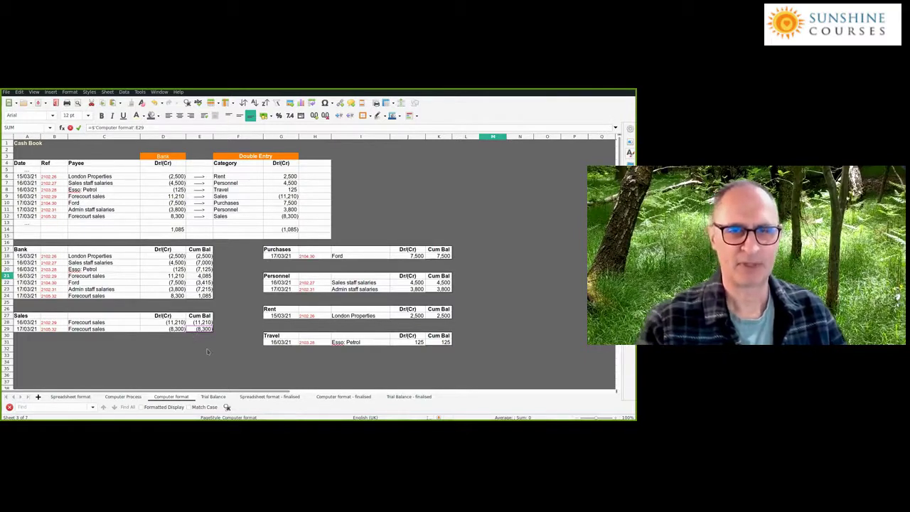
key(Return)
On the Computer format sheet, copy the Bank ledger's running-balance formula from E19 into the Sales ledger's second row at E29.
click(170, 397)
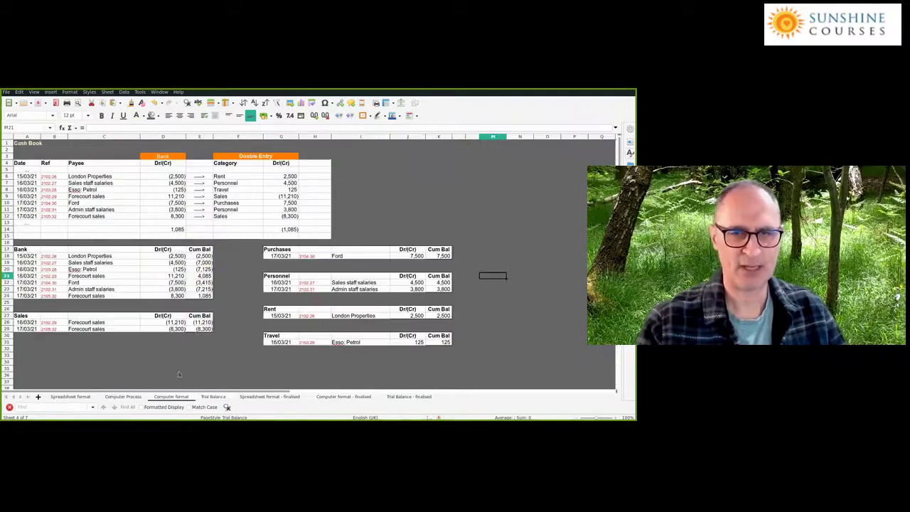
click(203, 322)
click(202, 263)
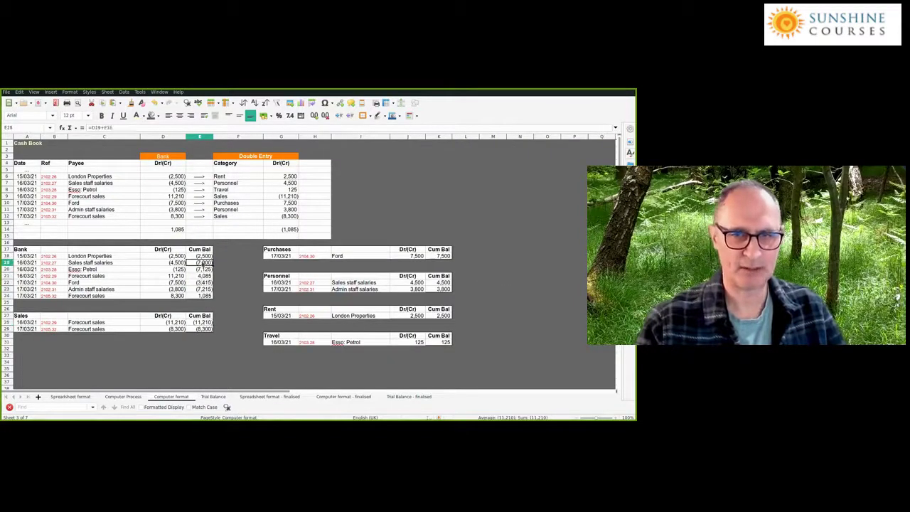
key(ctrl+c)
click(203, 329)
key(ctrl+v)
click(217, 337)
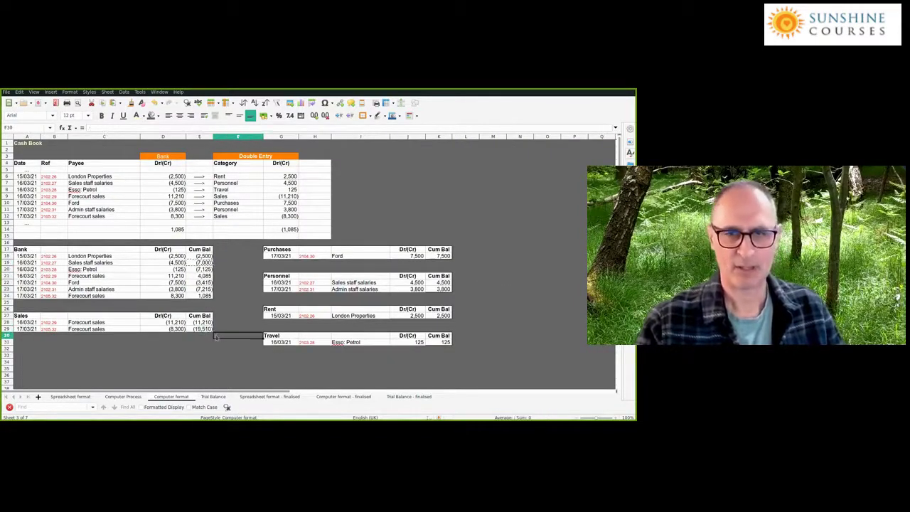
Paste the same running-balance formula into the Personnel ledger's second row at K23.
click(437, 289)
key(ctrl+v)
click(466, 316)
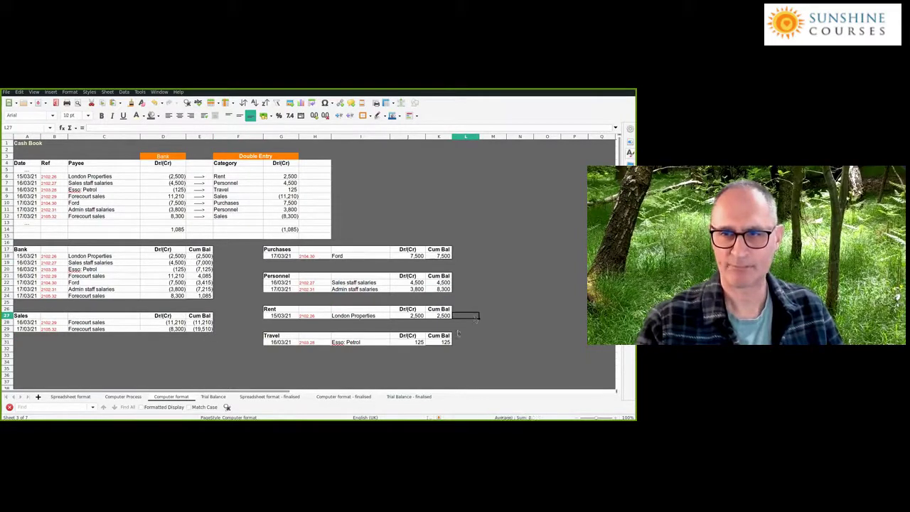
Link the Trial Balance's Computer Format Purchases balance in F17 to the Purchases ledger's closing balance, cell K18 of the Computer format sheet.
click(180, 325)
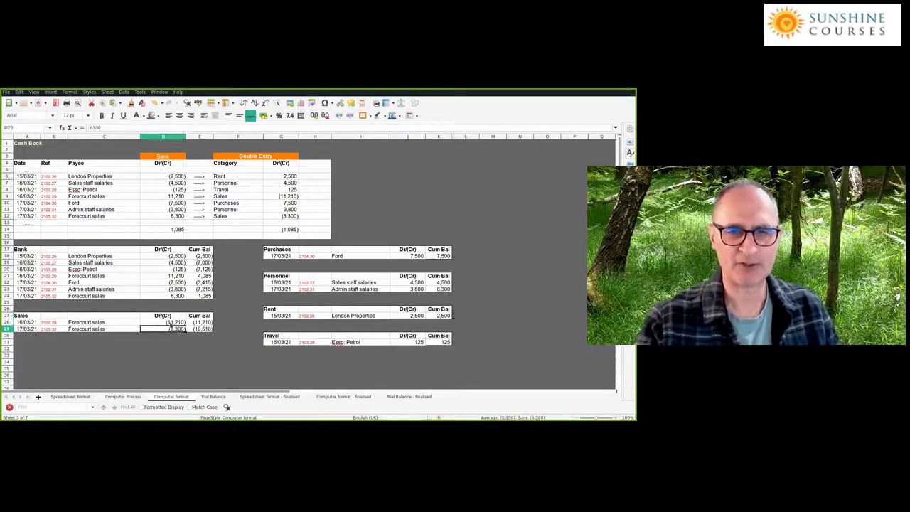
key(Right)
key(Down)
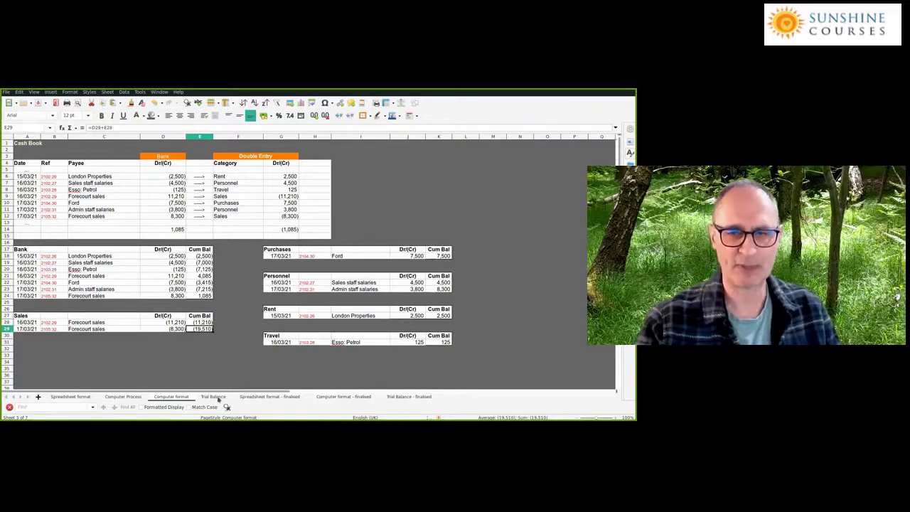
click(214, 396)
key(Up)
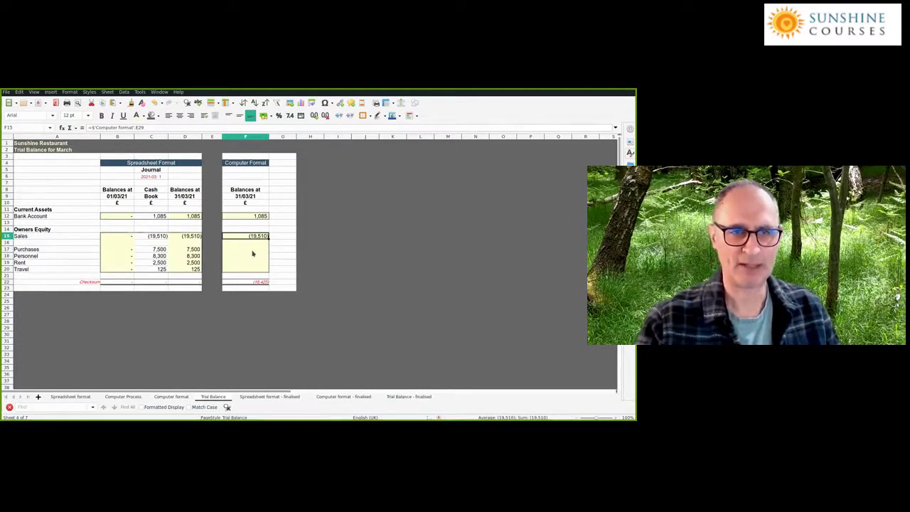
click(253, 251)
text(=)
click(170, 396)
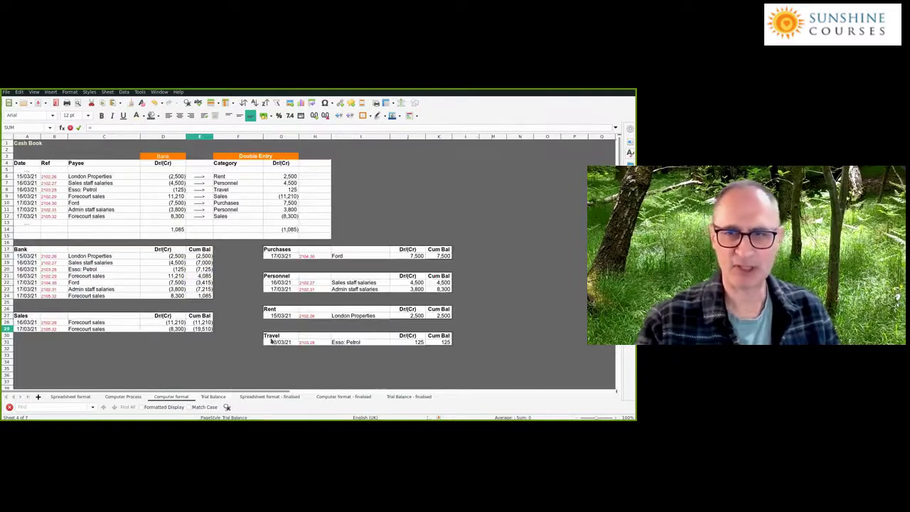
click(439, 256)
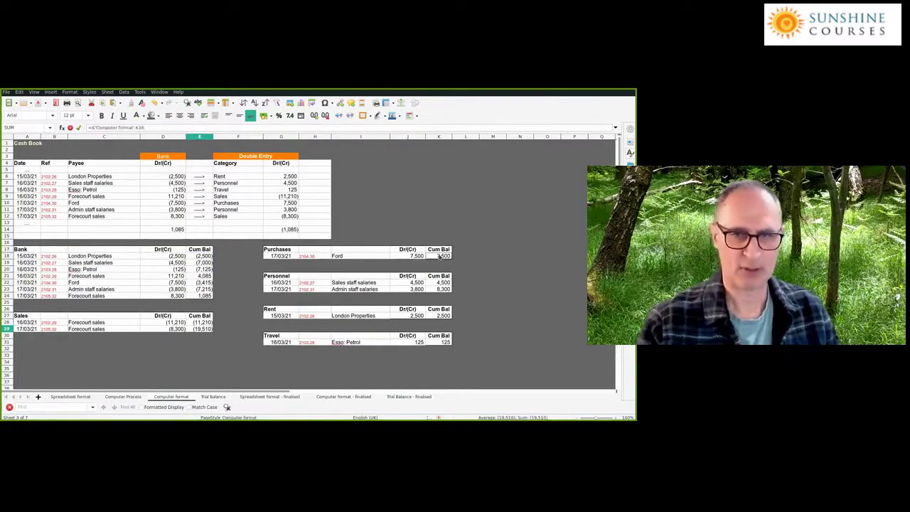
key(Return)
Link the Computer Format Personnel balance in F18 to the Personnel ledger's closing balance, cell K23 of the Computer format sheet.
text(=)
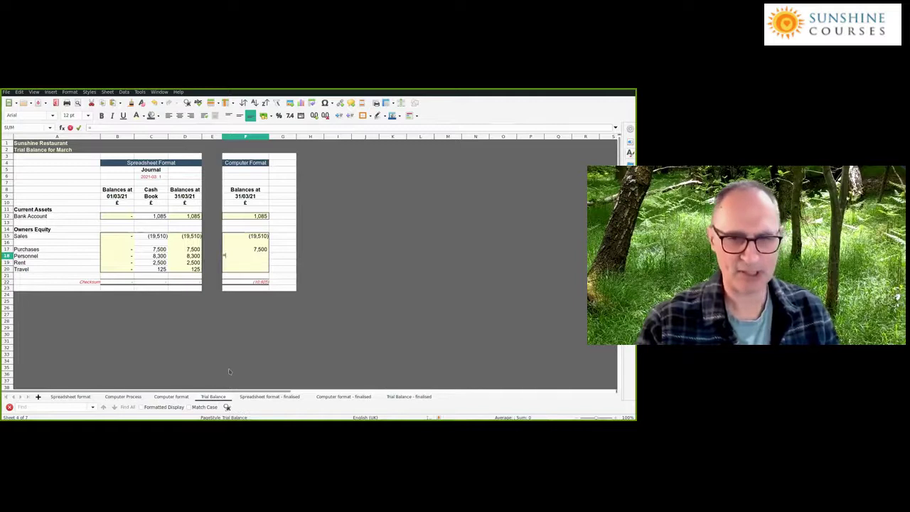
click(170, 397)
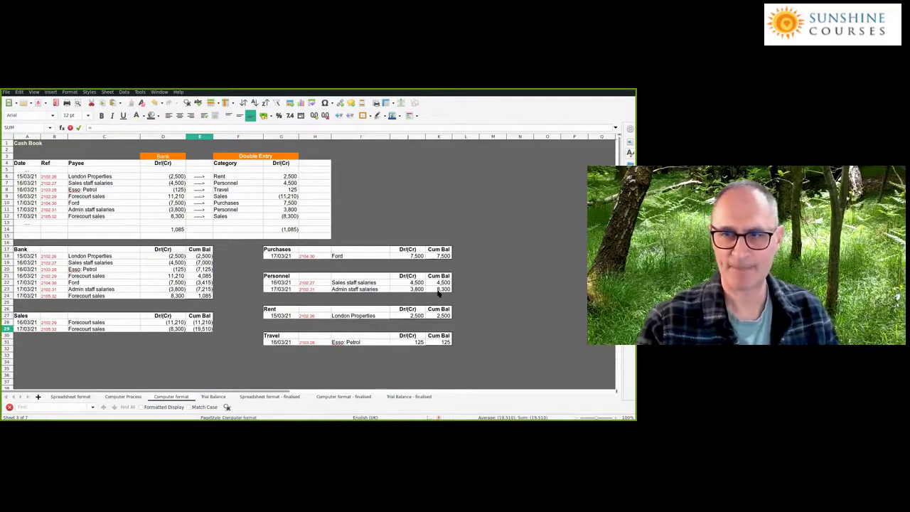
click(439, 289)
key(BackSpace)
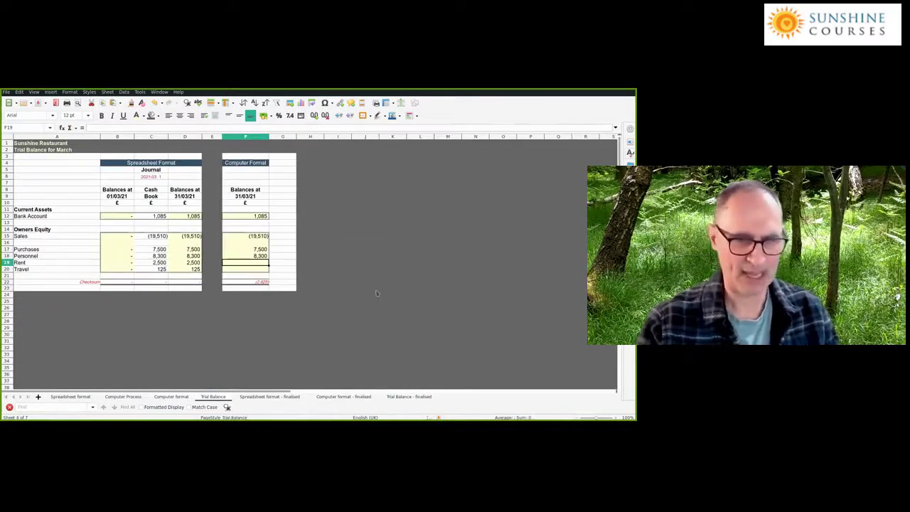
Link the Computer Format Rent balance in F19 and Travel balance in F20 to those ledgers' closing balances, cells K27 and K31.
click(171, 396)
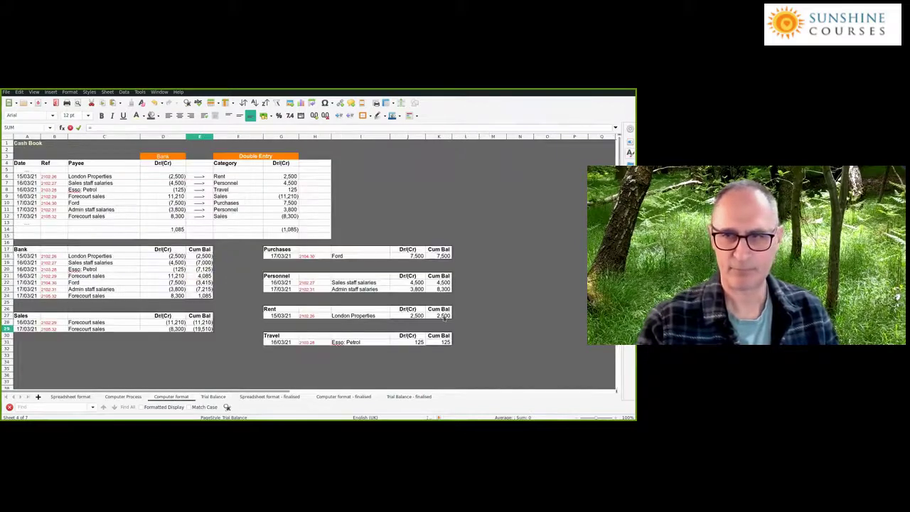
key(Escape)
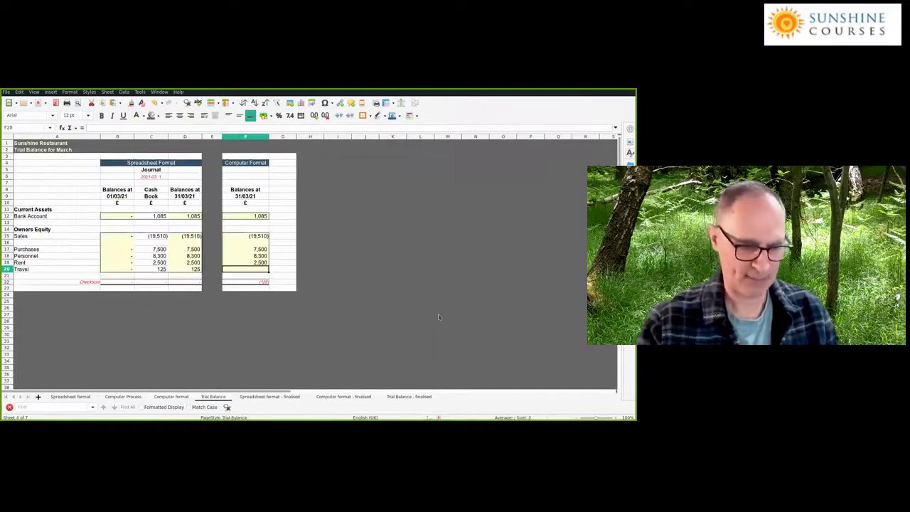
text(=)
click(183, 398)
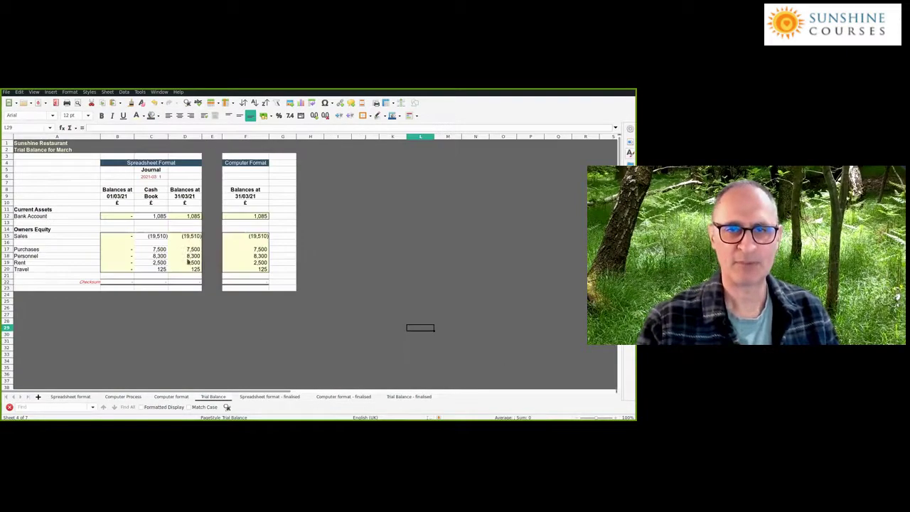
Compare the Spreadsheet Format closing balances in column D with the Computer Format balances in F12:F20.
drag(184, 215, 194, 267)
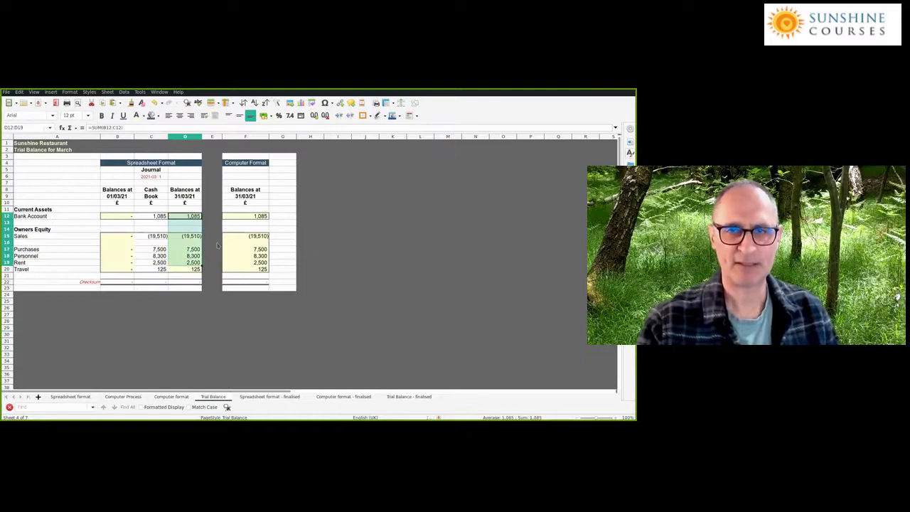
drag(247, 216, 241, 269)
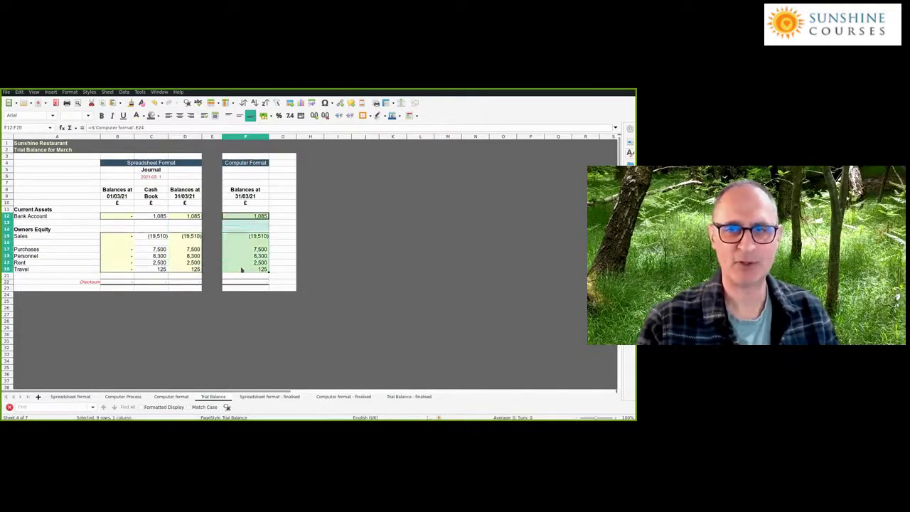
click(366, 271)
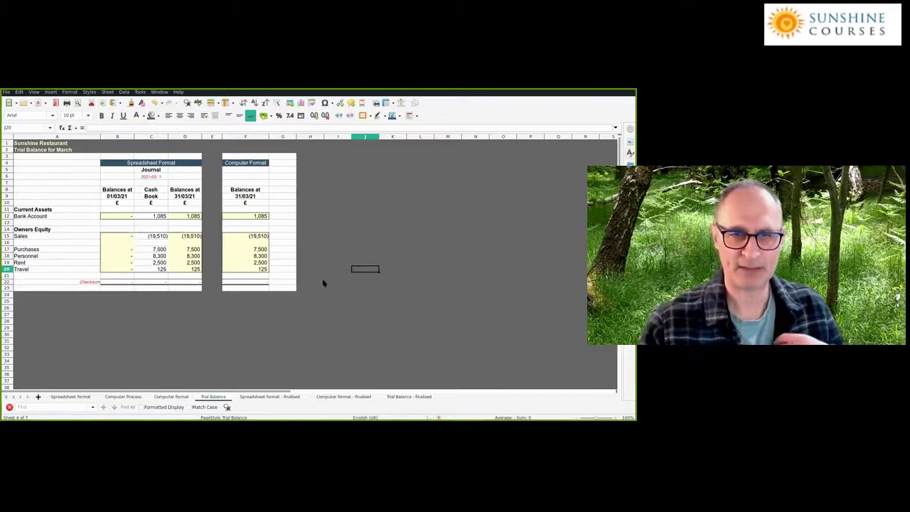
click(262, 250)
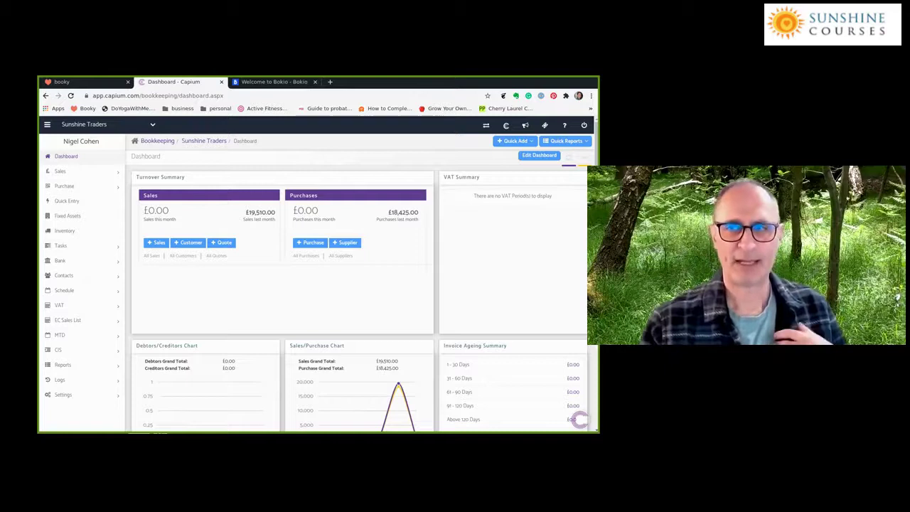
Switch to Capium bookkeeping, view the details of the Week 8 Journals quick entry, and start a new quick entry.
click(64, 202)
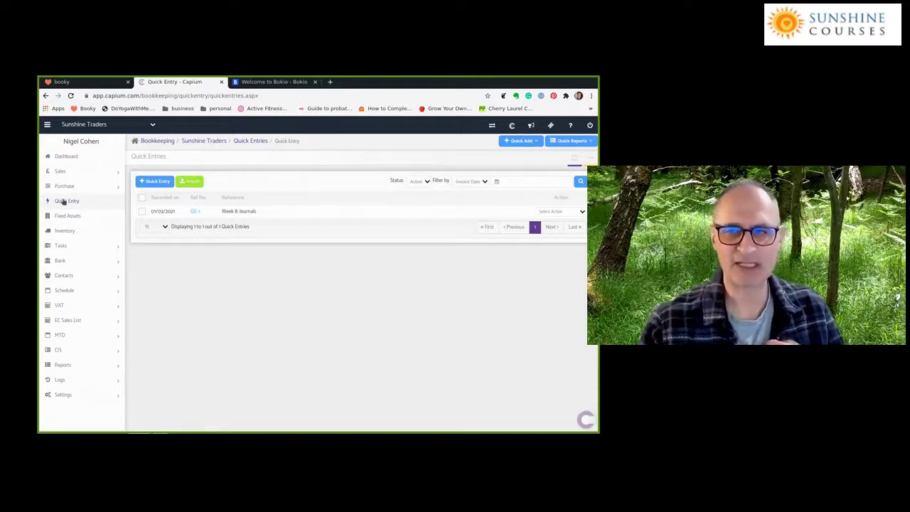
click(194, 211)
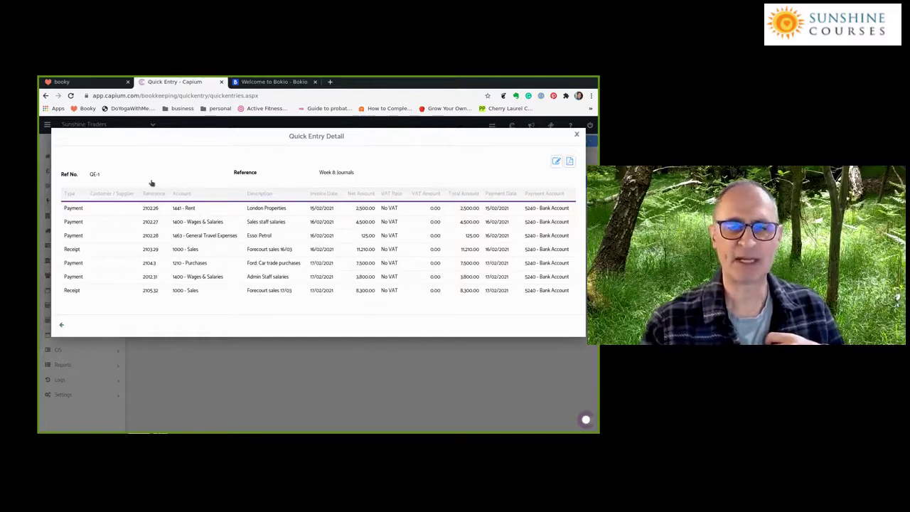
key(Escape)
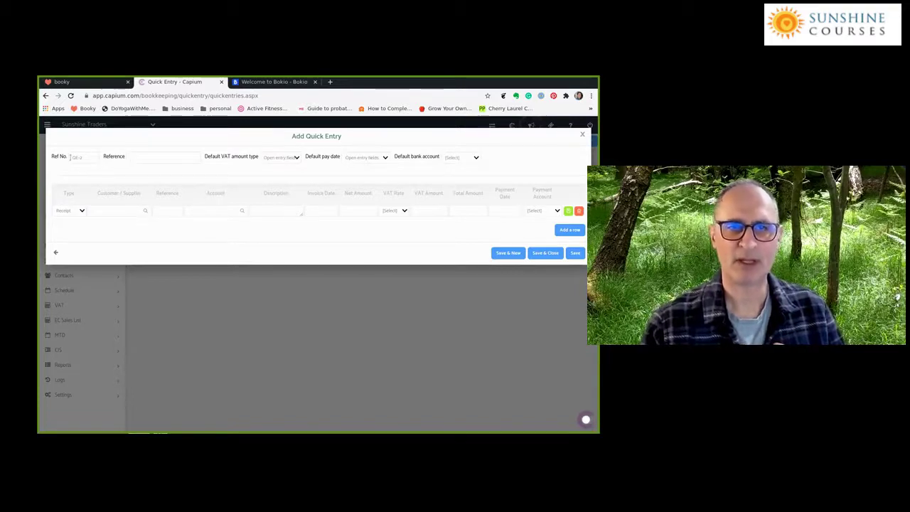
Give the quick entry the reference February Transactions, with default pay date same as invoice date and default bank account Bank Account.
click(131, 155)
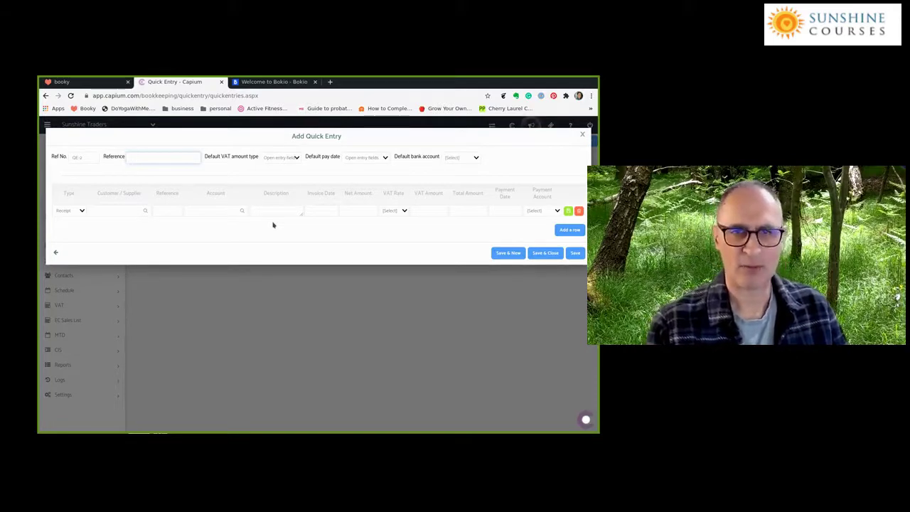
text(ua)
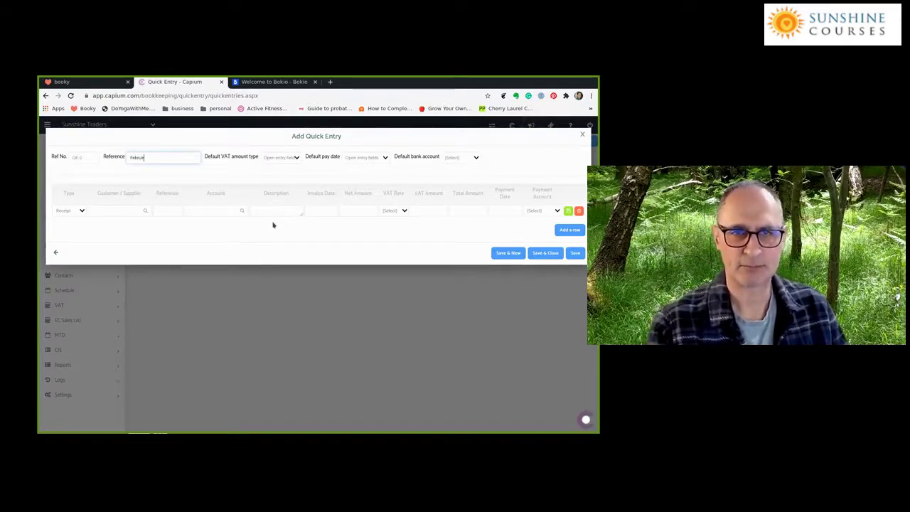
text(ry Transactions)
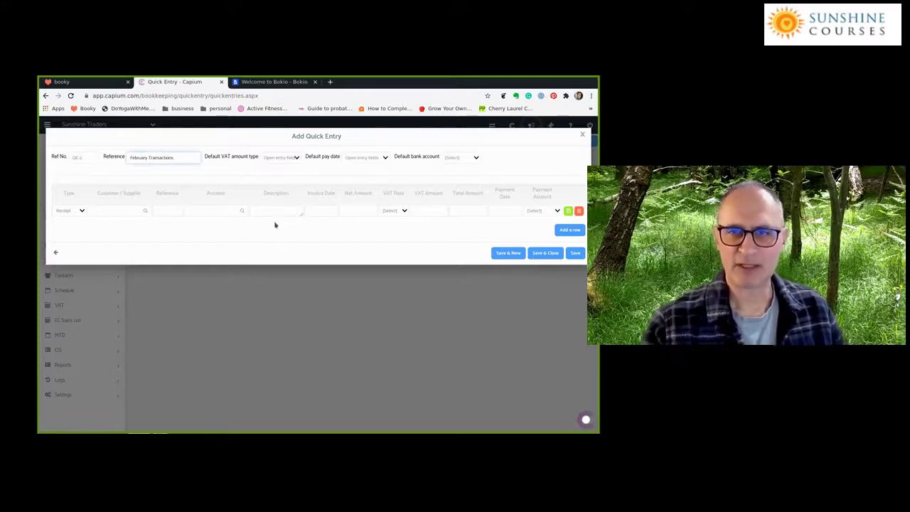
click(363, 157)
click(352, 177)
click(458, 157)
click(458, 176)
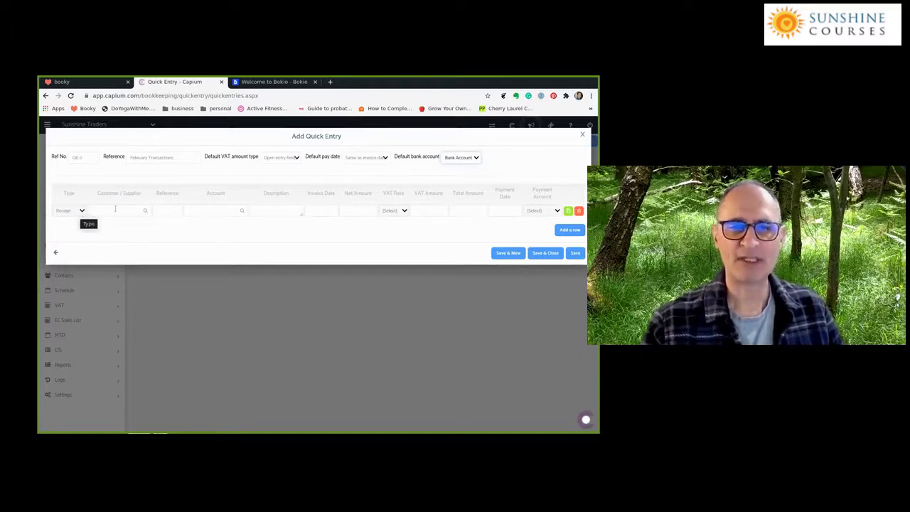
Enter the reference 2103022 on the receipt row and assign it to the account 1000 - Sales.
click(167, 210)
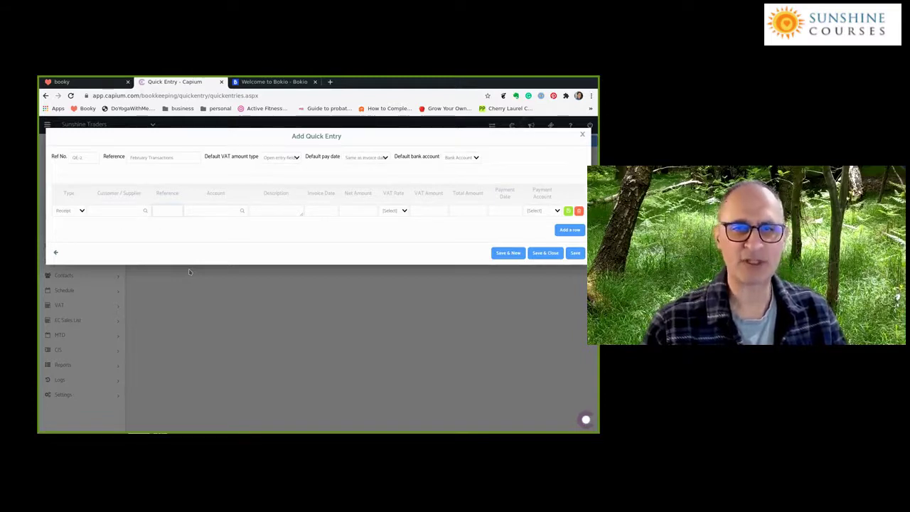
text(103)
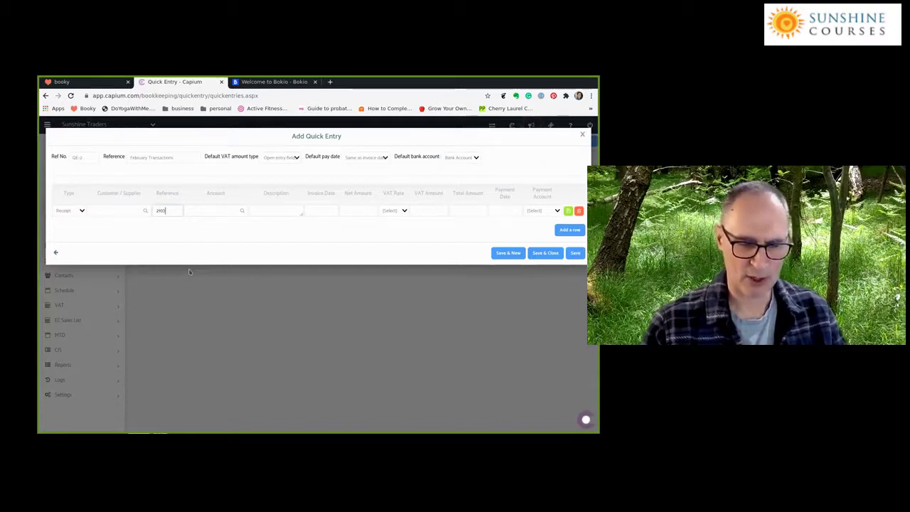
text(022)
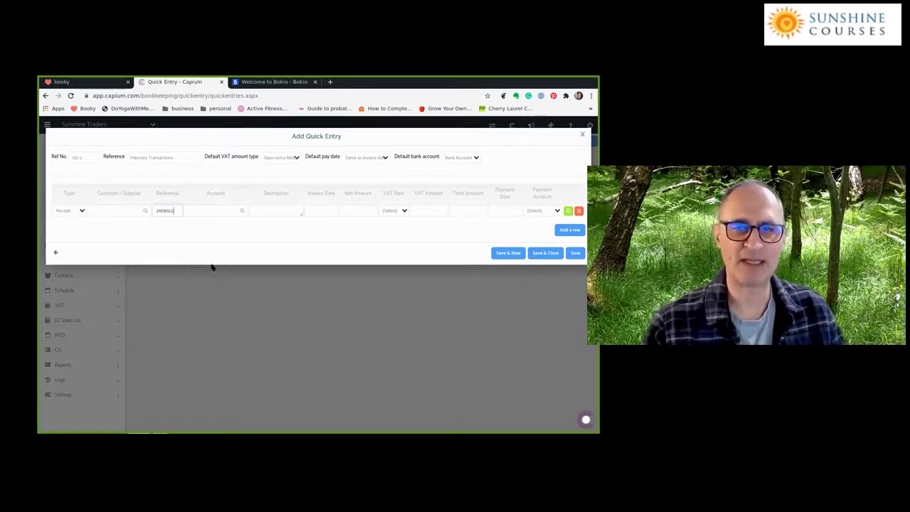
click(211, 208)
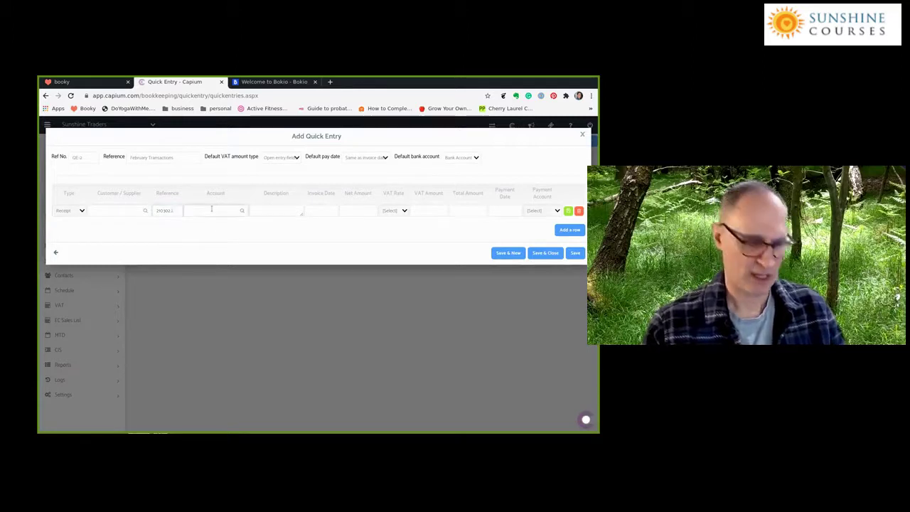
text(sales)
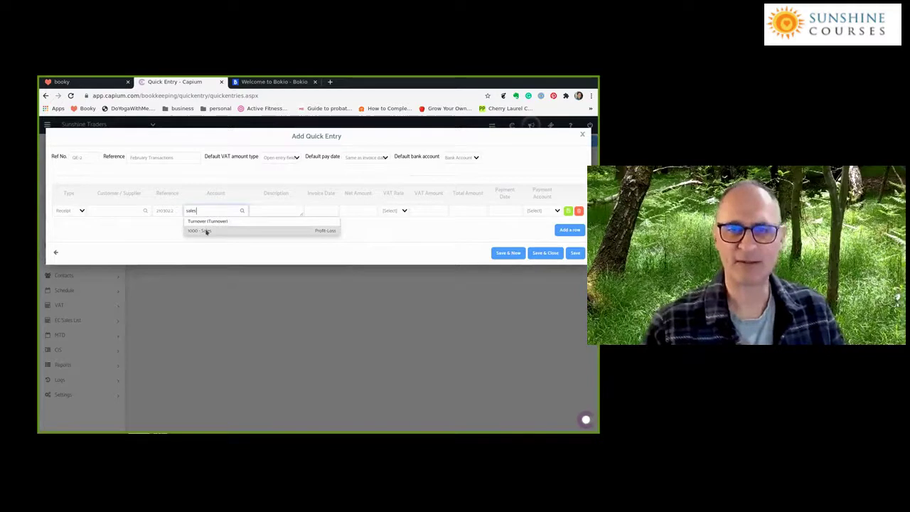
click(206, 231)
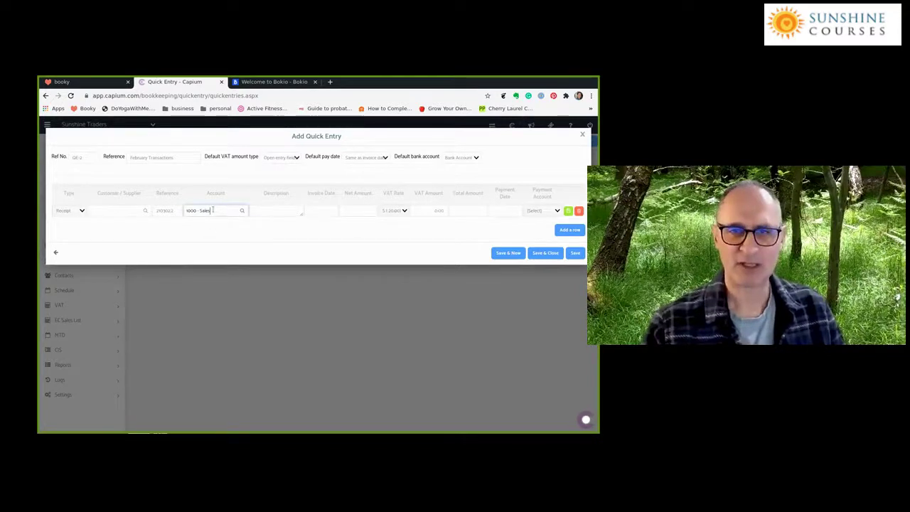
Clear the receipt row's account, search the accounts for "sale" and select 1000 - Sales again.
triple_click(219, 211)
key(BackSpace)
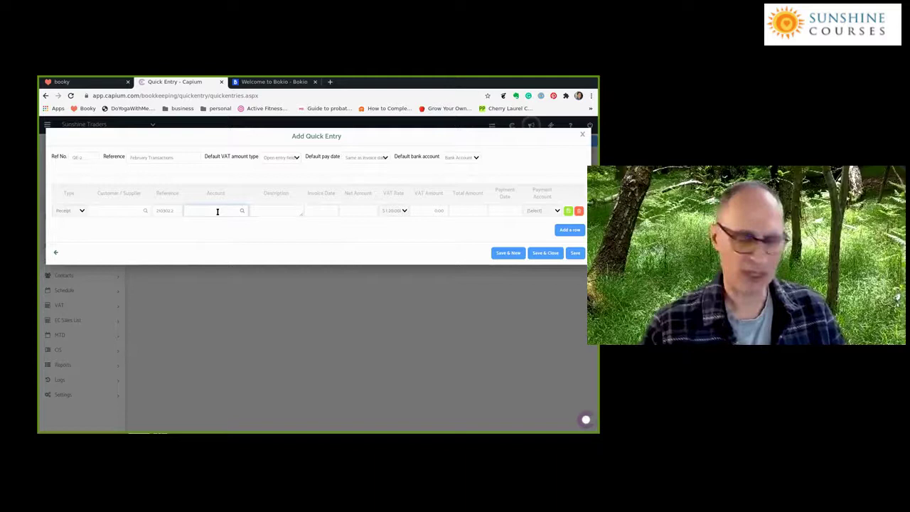
text(sa)
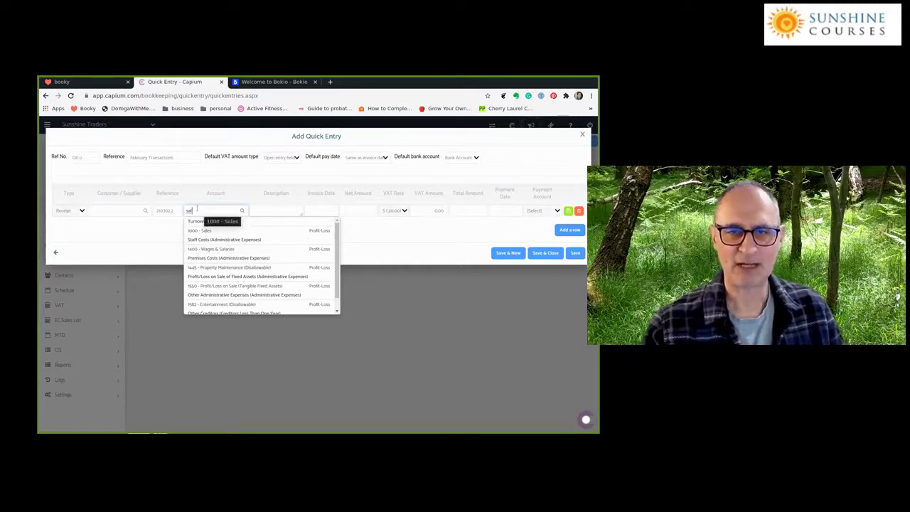
text(e)
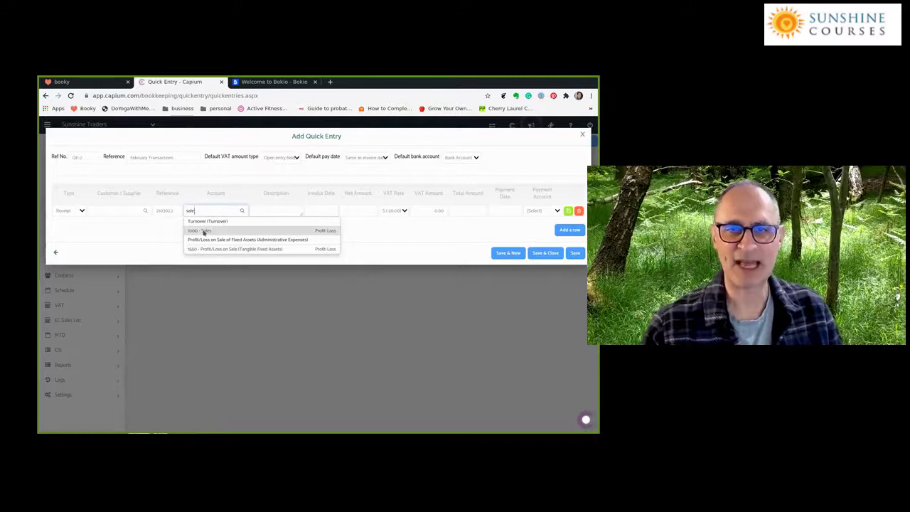
click(204, 232)
Describe the receipt row as Forecourt Sales and set its invoice date to 16/03/2021.
click(264, 210)
text(I)
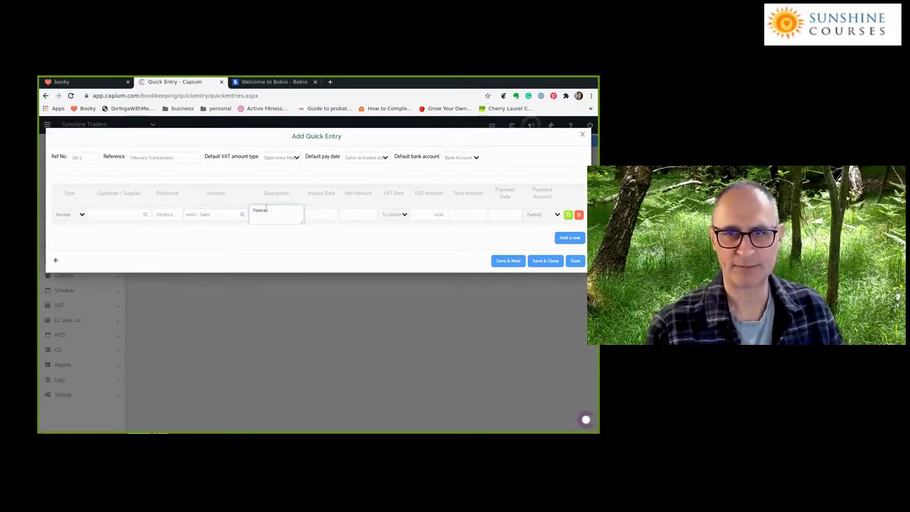
text(orecast Sales)
key(Tab)
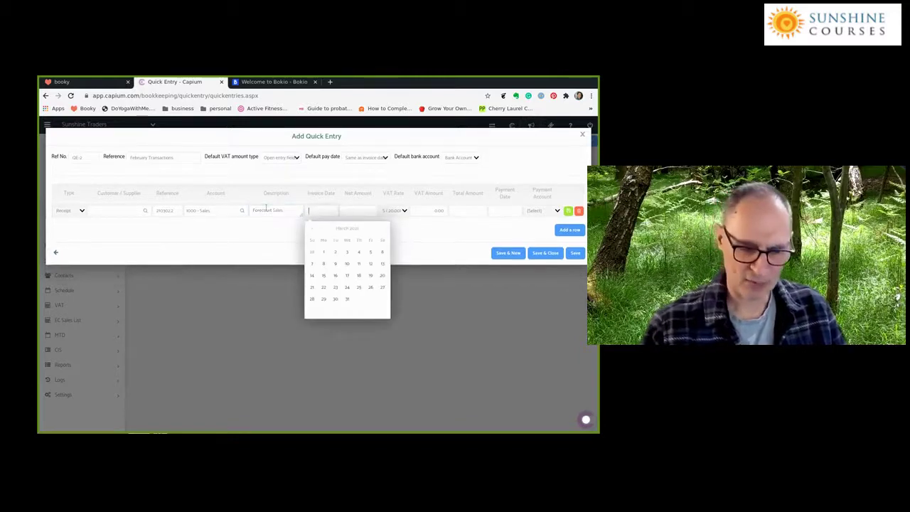
text(16/03/2021)
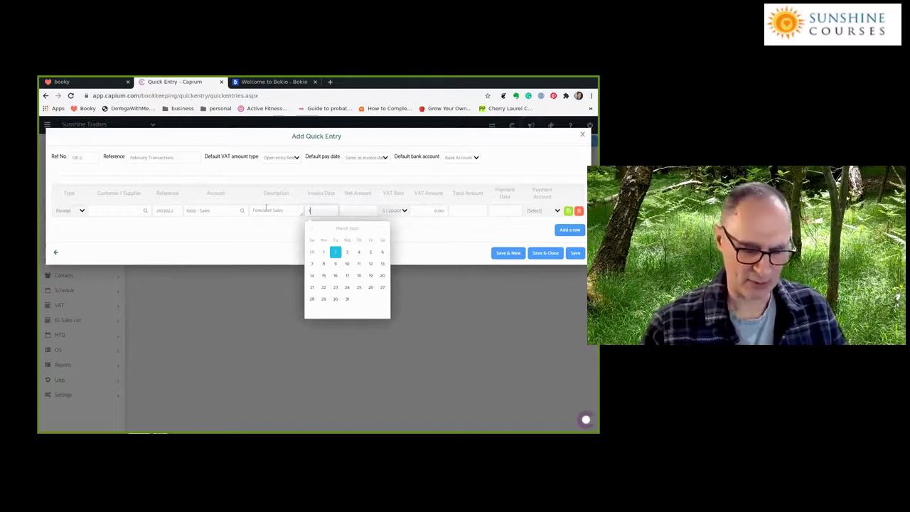
key(Tab)
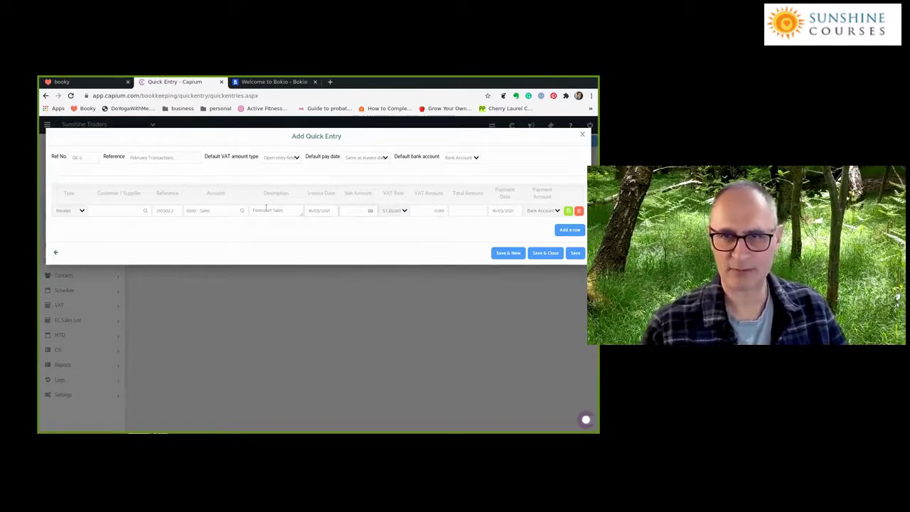
Change the receipt row's invoice date to 16/02/2021 and enter its net amount.
click(322, 209)
text(16/02/2021)
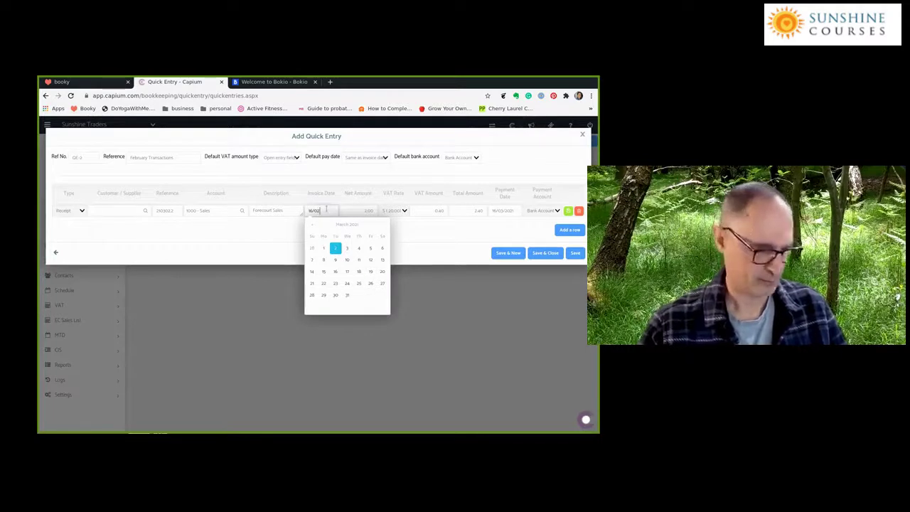
key(Tab)
text(1)
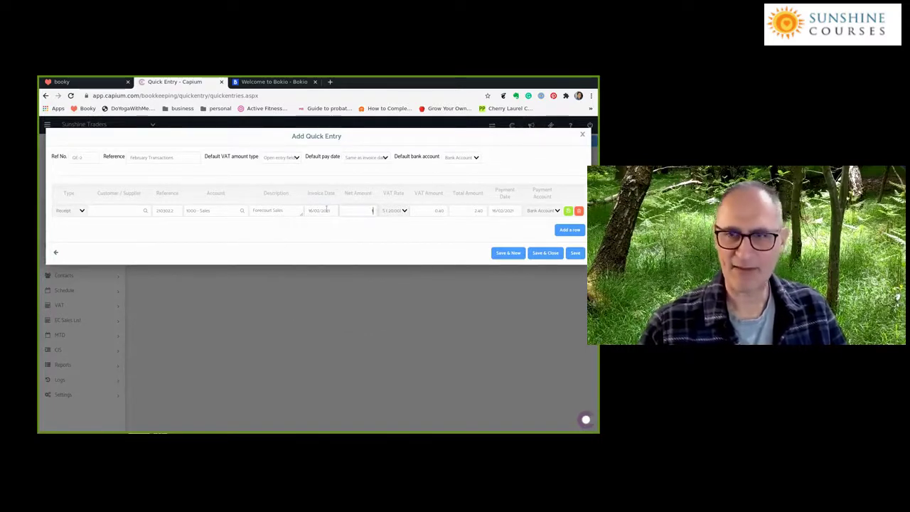
text(150)
key(Tab)
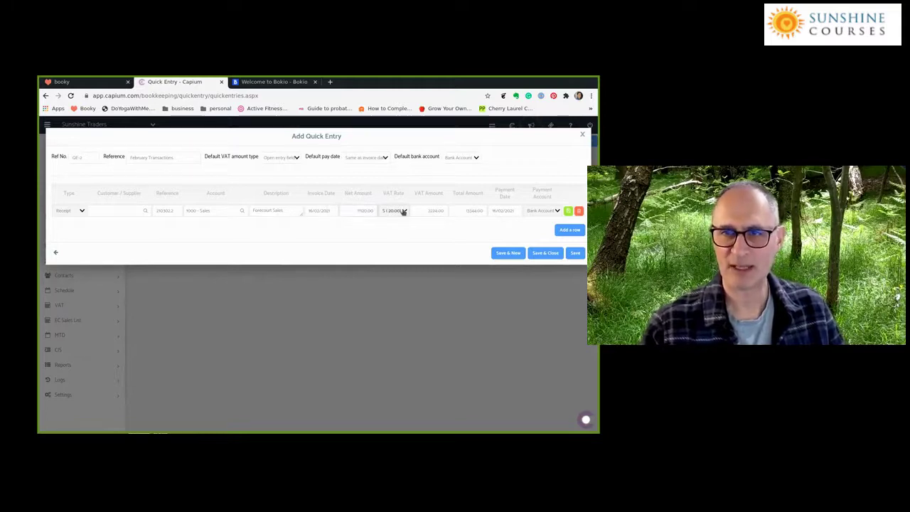
Set the receipt row's VAT rate to No VAT, keep Bank Account as its payment account and save the entry.
click(403, 211)
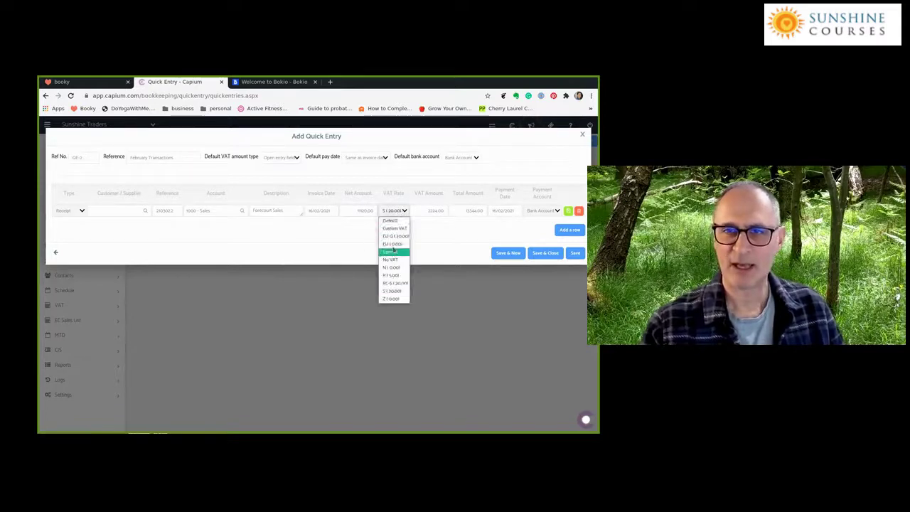
click(390, 259)
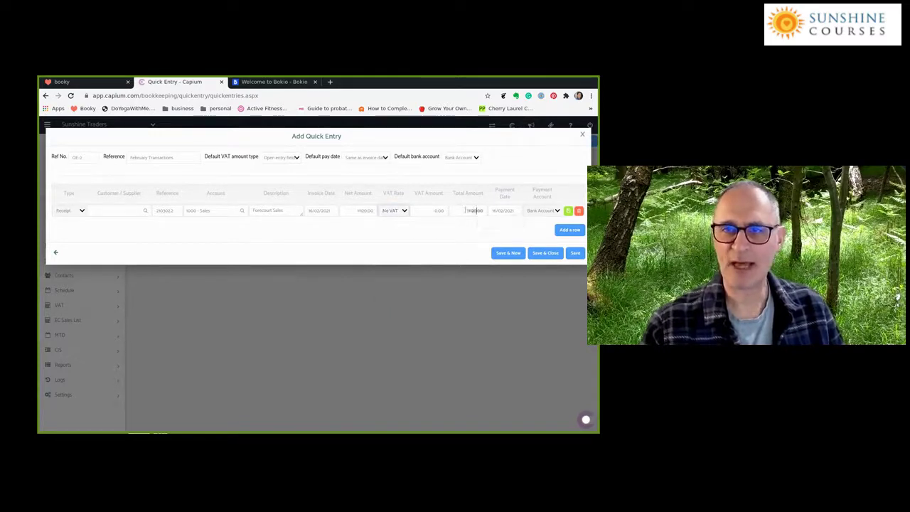
click(470, 211)
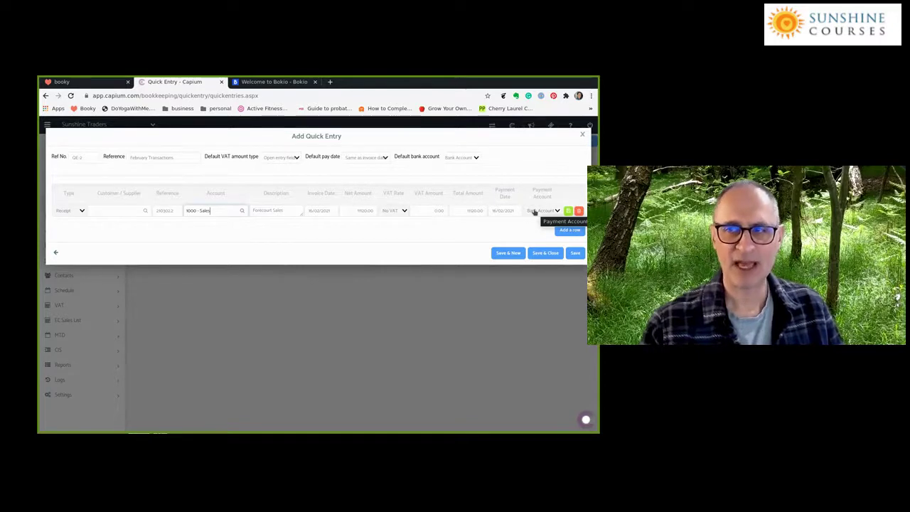
click(555, 211)
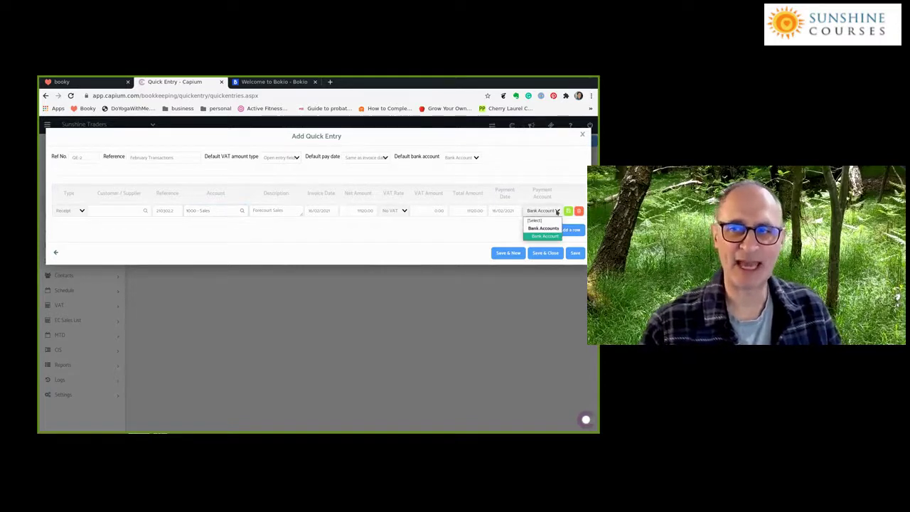
click(549, 211)
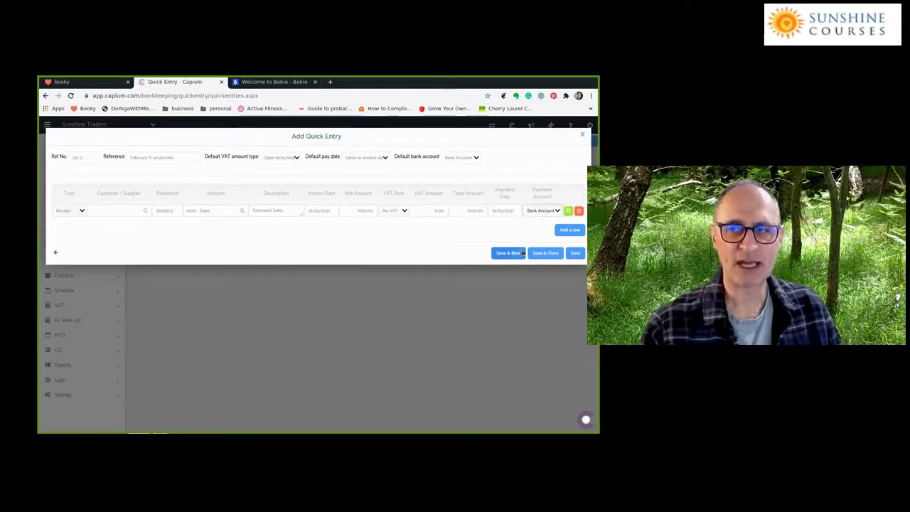
click(572, 254)
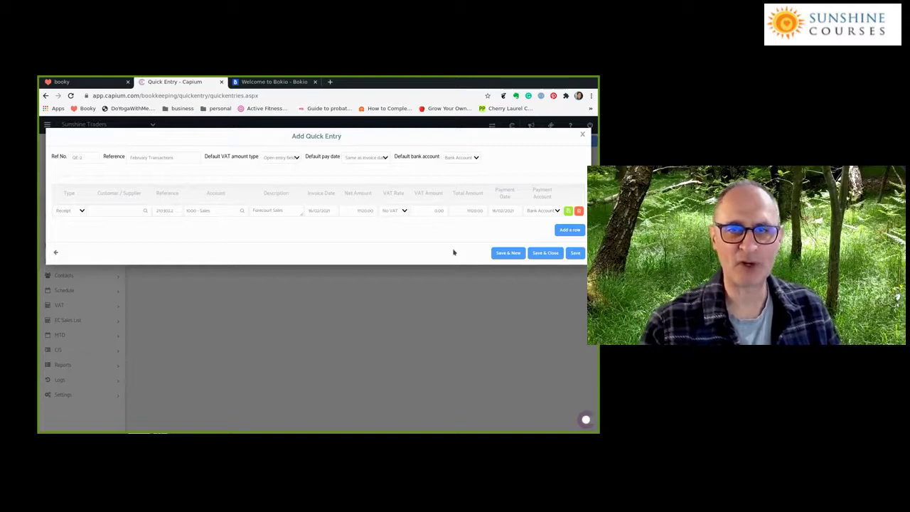
Add a Payment row with the reference 210302.3 and assign it to the account 1210 - Purchases.
click(570, 230)
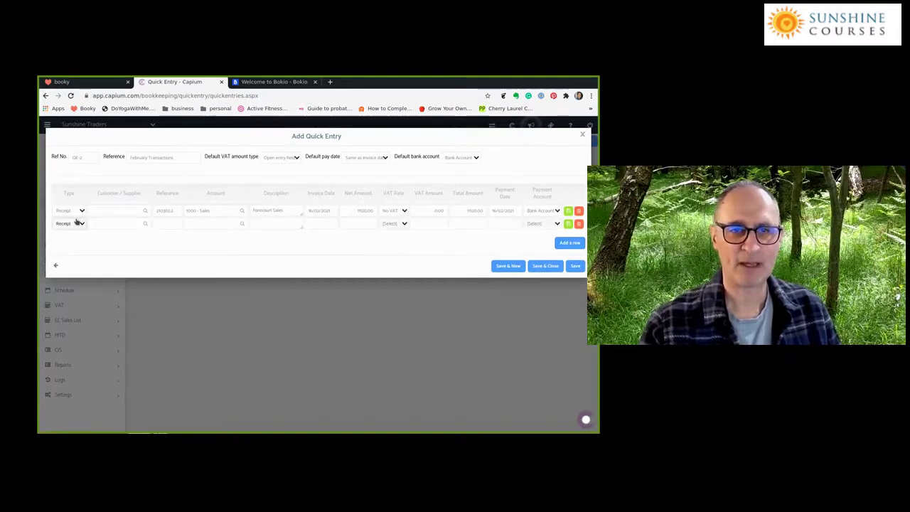
click(77, 223)
click(66, 241)
click(167, 223)
text(210302.3)
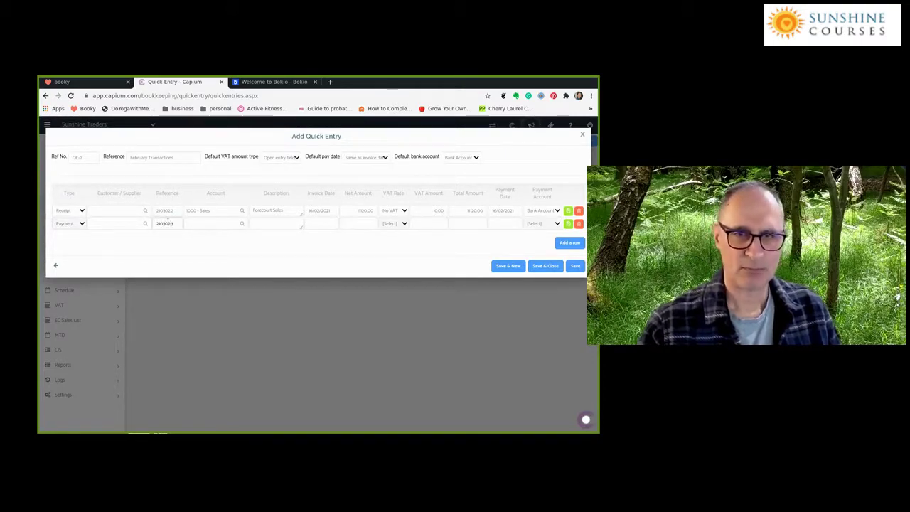
click(203, 222)
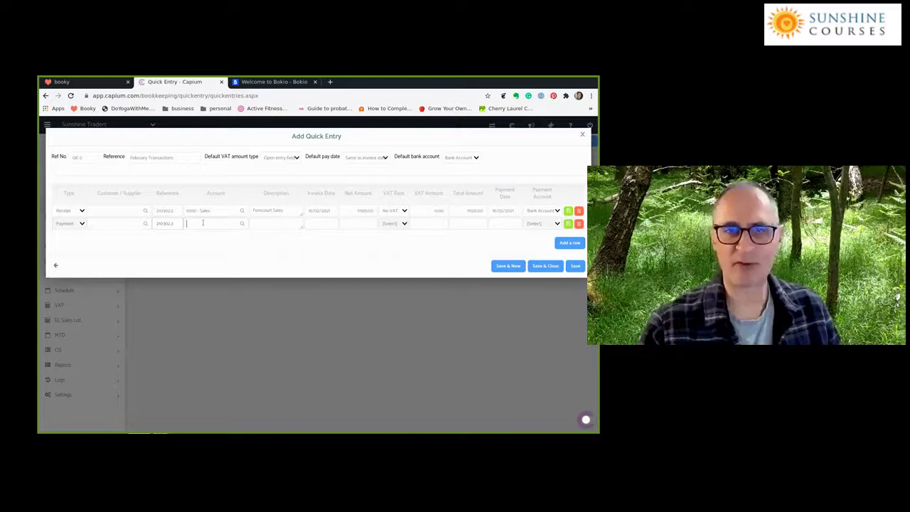
text(pur)
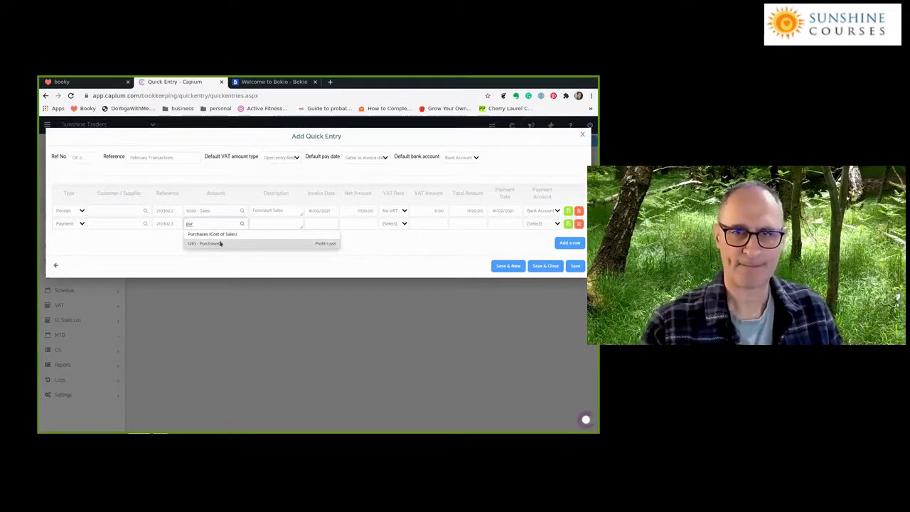
click(217, 243)
Describe the payment row as Ford - purchased 6 cars and set its invoice date to 16/02/2021.
click(256, 221)
text(Ford - purchased)
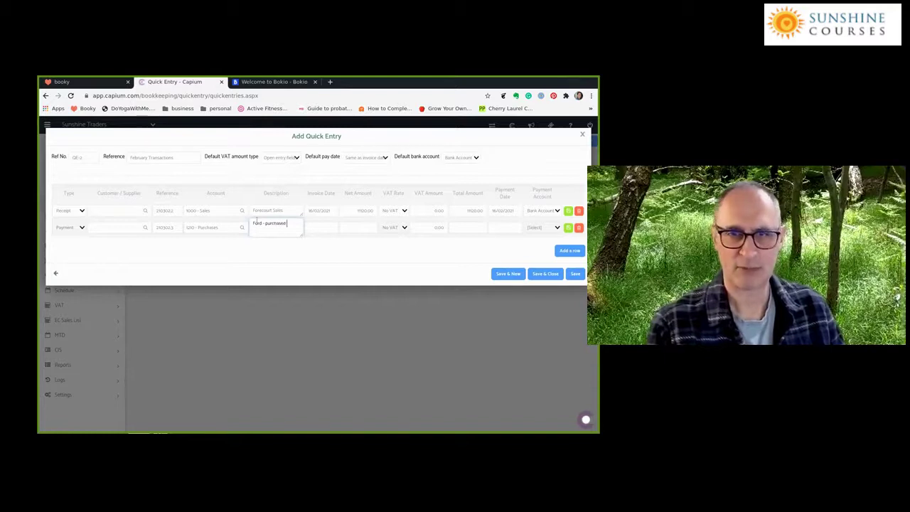
text( 6 cars)
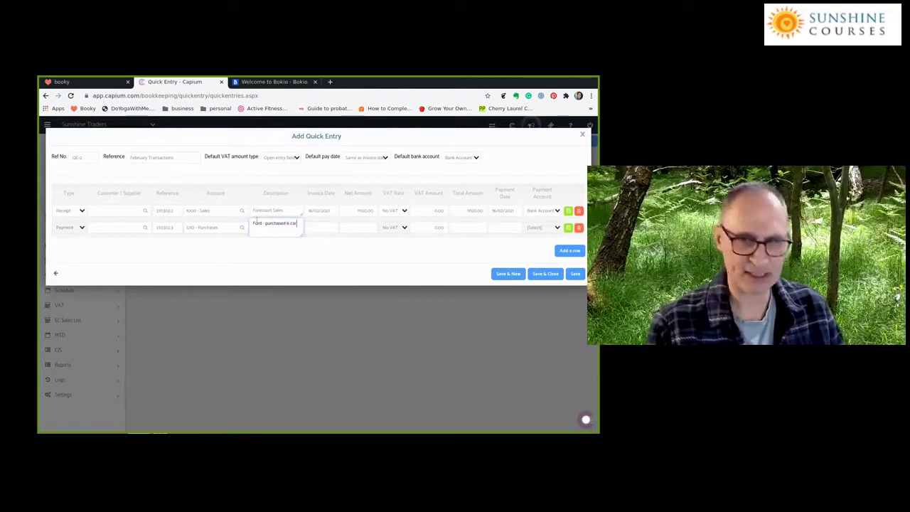
click(307, 227)
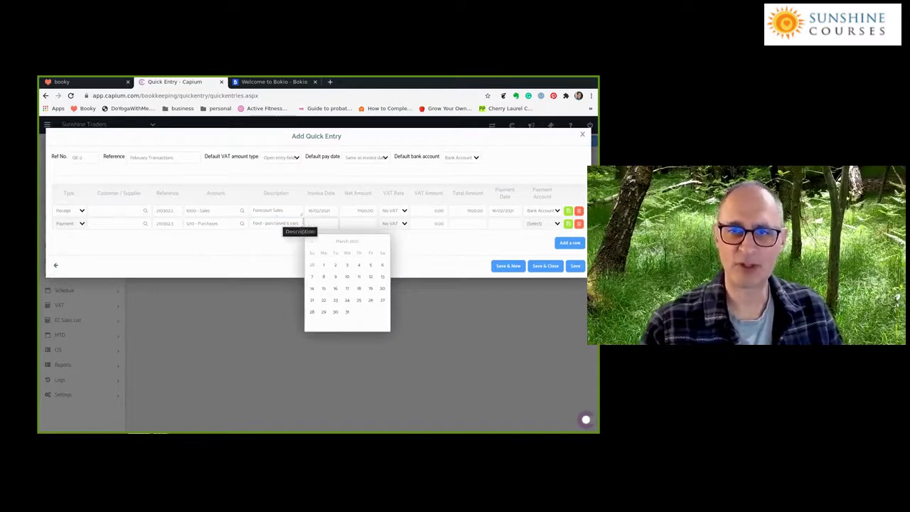
text(16/02)
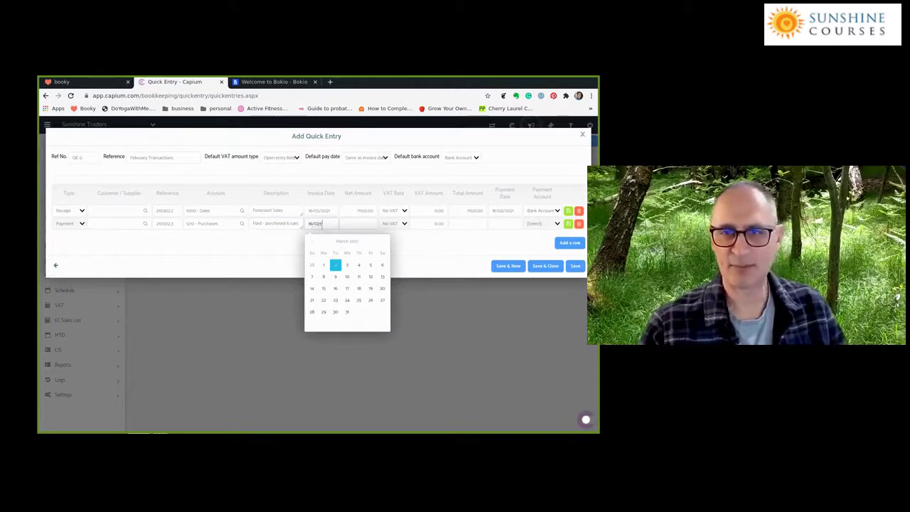
key(Tab)
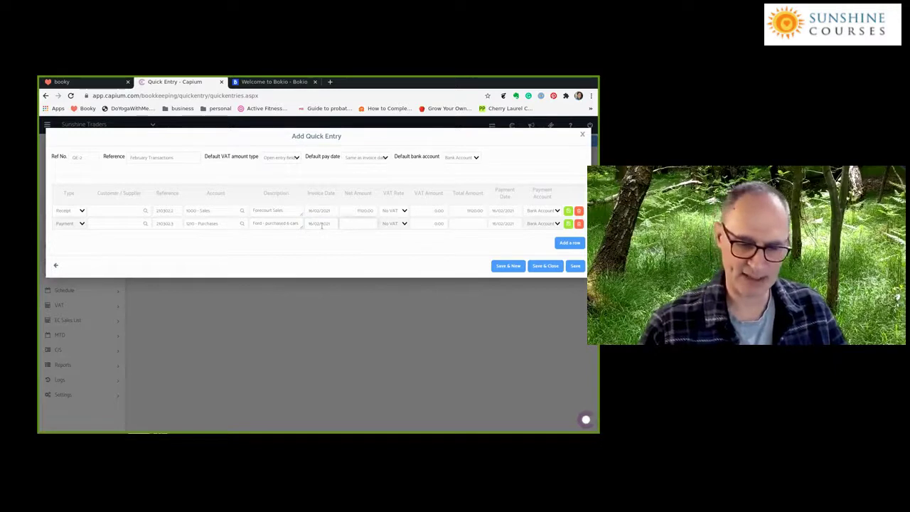
Enter a net amount of 8000 on the payment row and save the quick entry.
text(8000)
key(Tab)
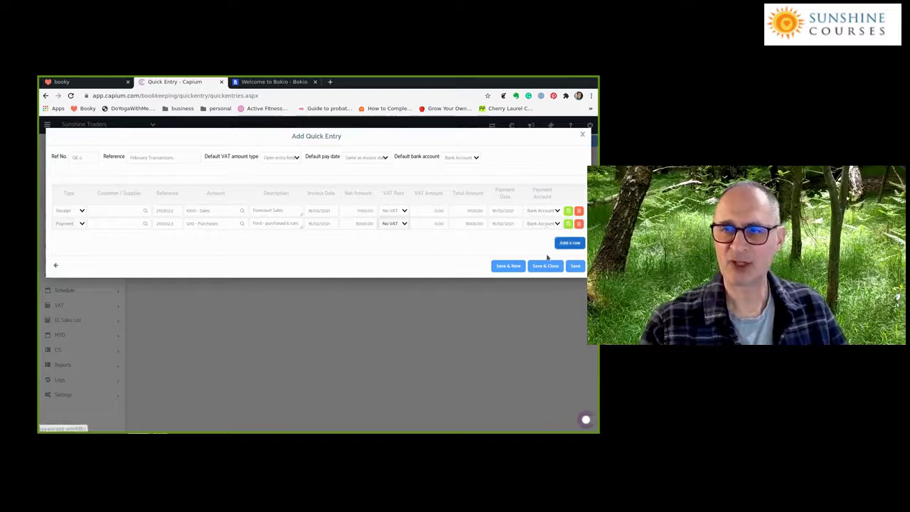
click(576, 266)
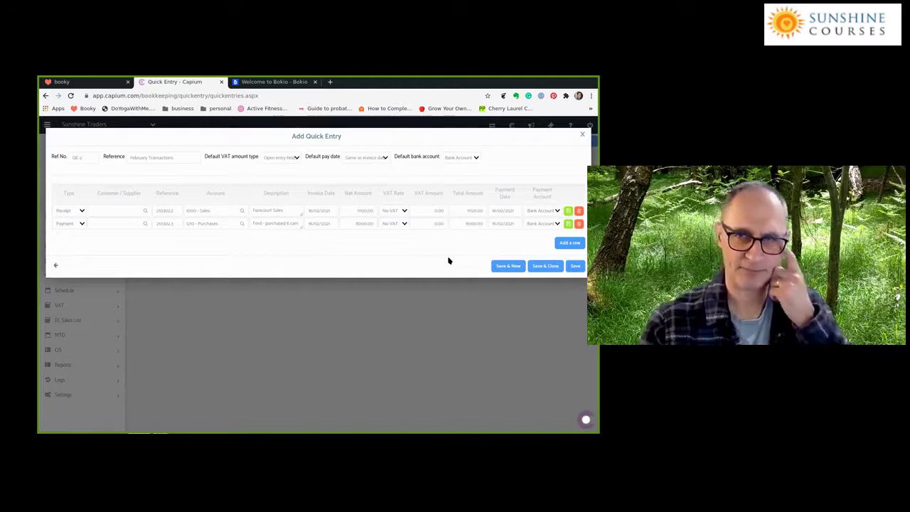
Delete the receipt and payment rows from the February Transactions quick entry and close the form.
click(578, 211)
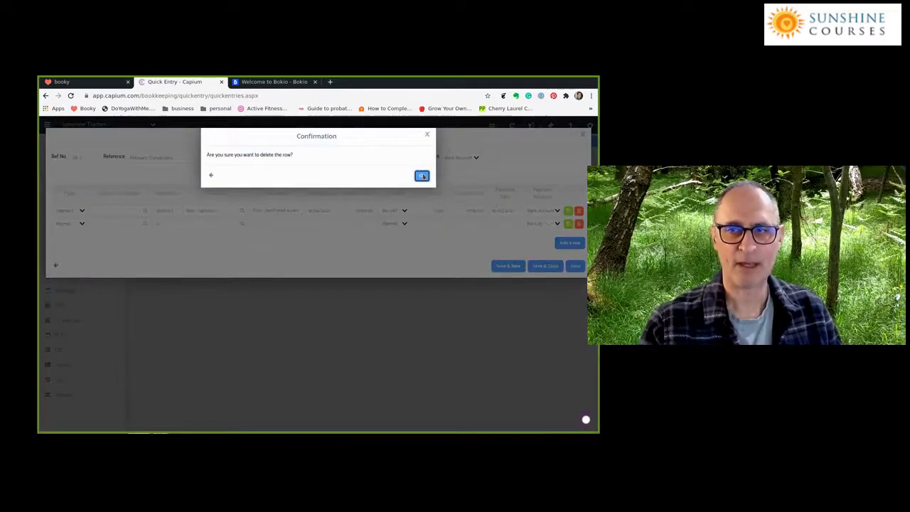
click(424, 175)
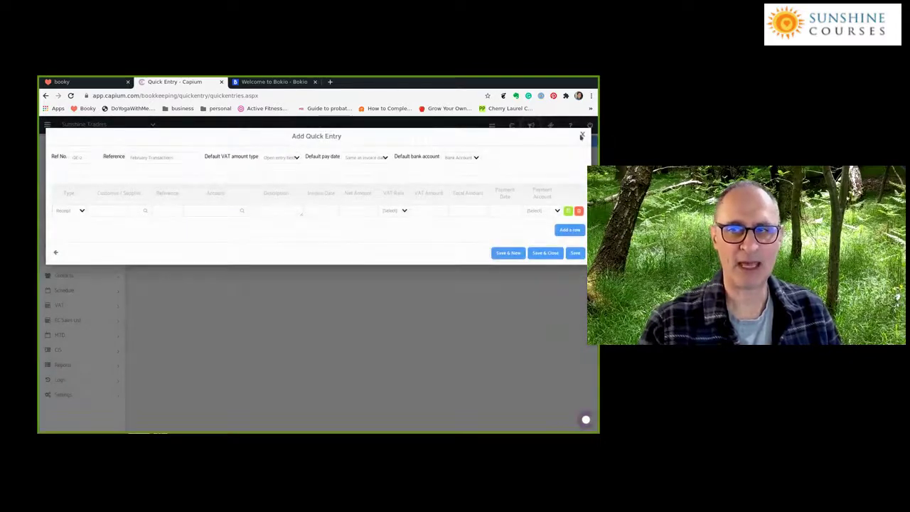
click(581, 136)
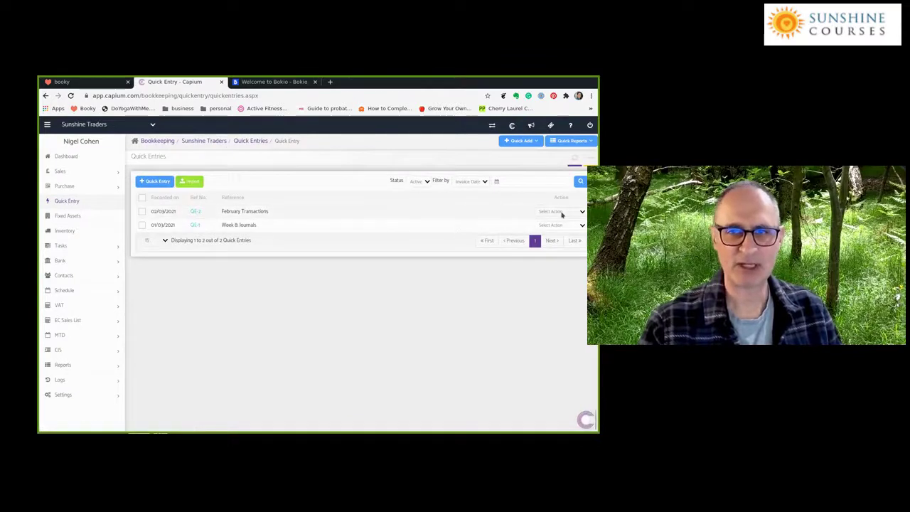
Delete the February Transactions quick entry and review the details of the Week 8 Journals entry.
click(561, 212)
click(545, 241)
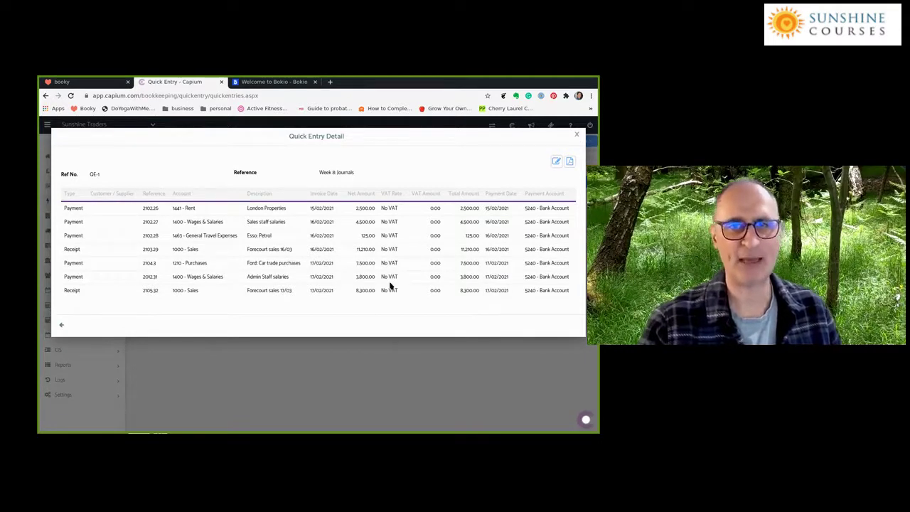
key(Escape)
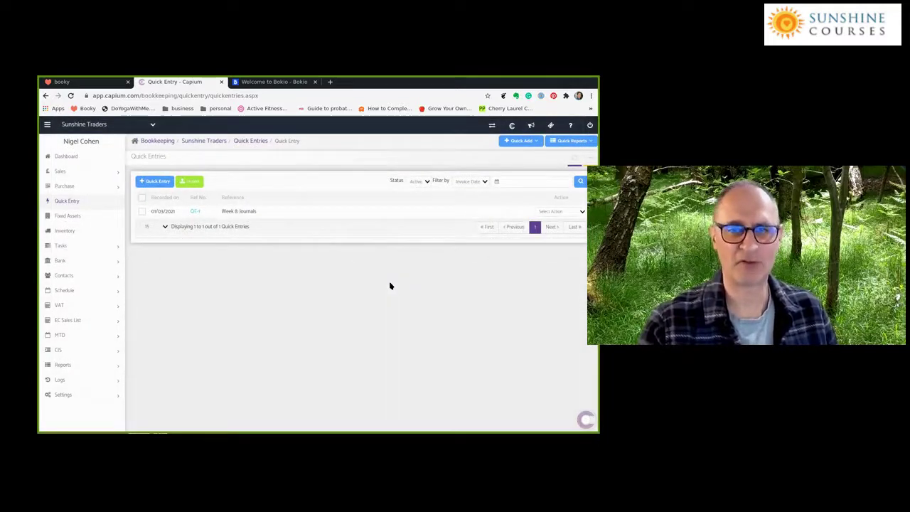
Review the Profit & Loss report and the Balance Sheet for the current year.
click(577, 142)
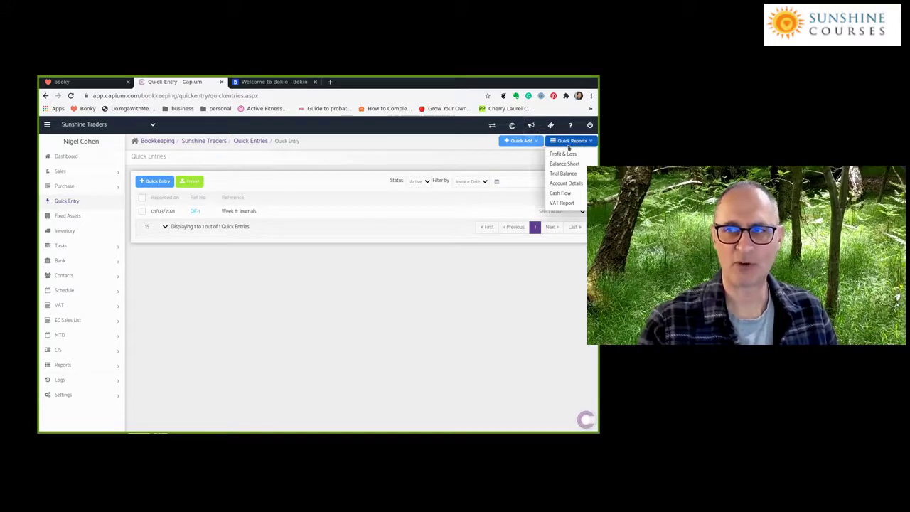
click(566, 154)
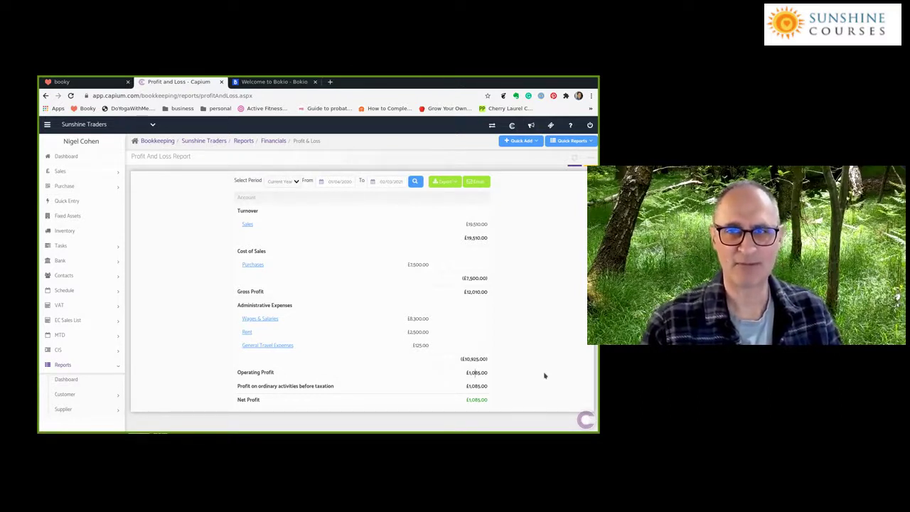
click(589, 142)
click(562, 163)
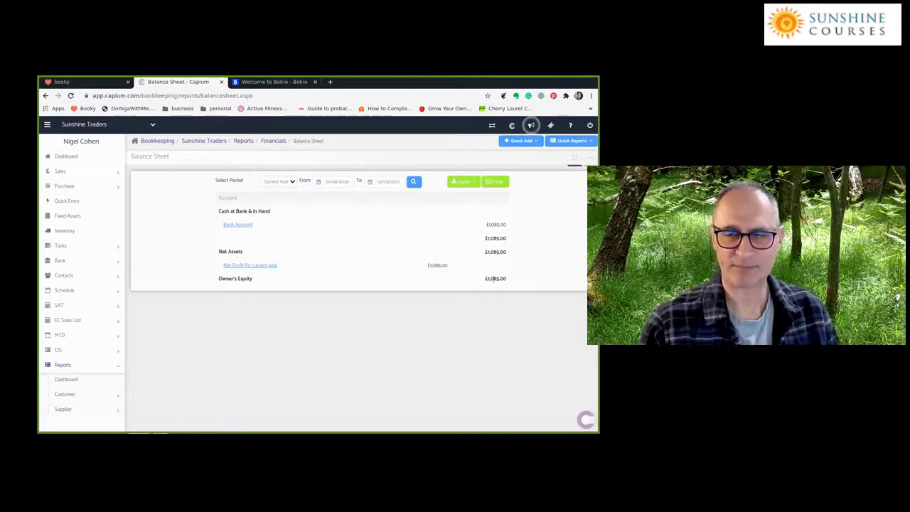
Review the Trial Balance for the current year and look over the other financial reports available.
click(577, 141)
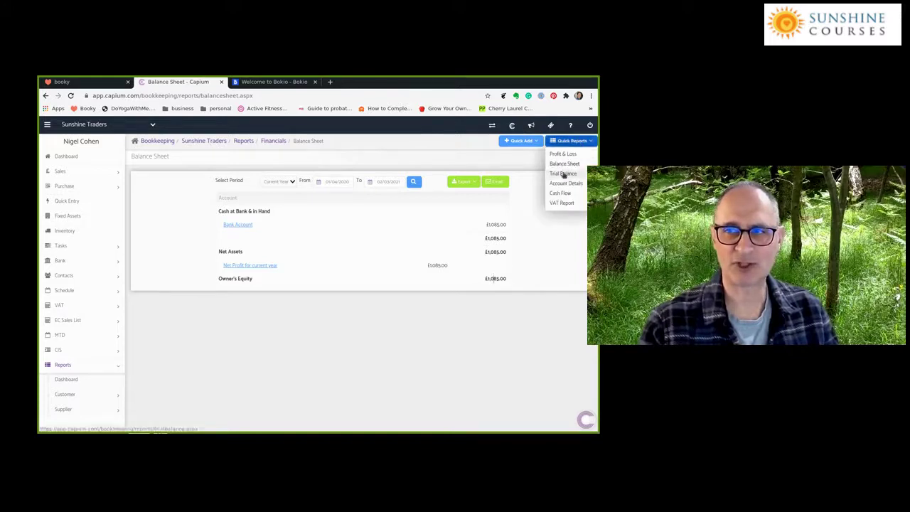
click(564, 174)
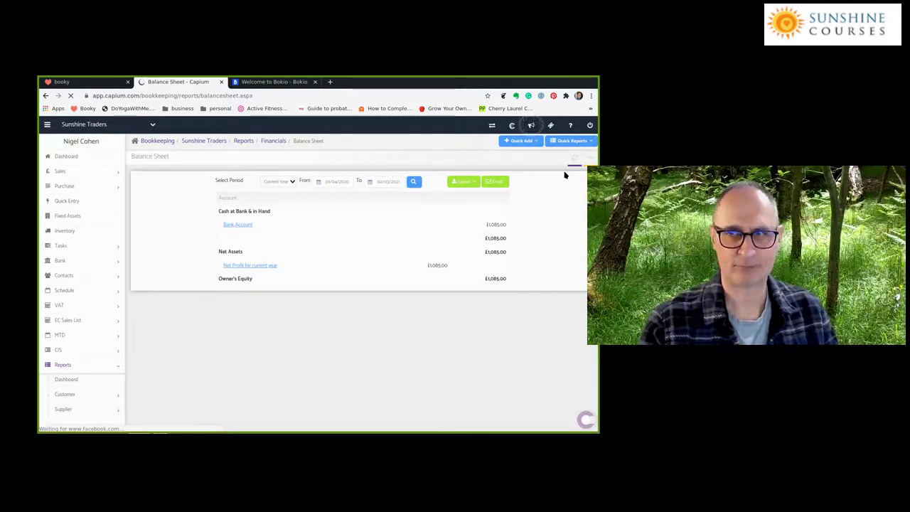
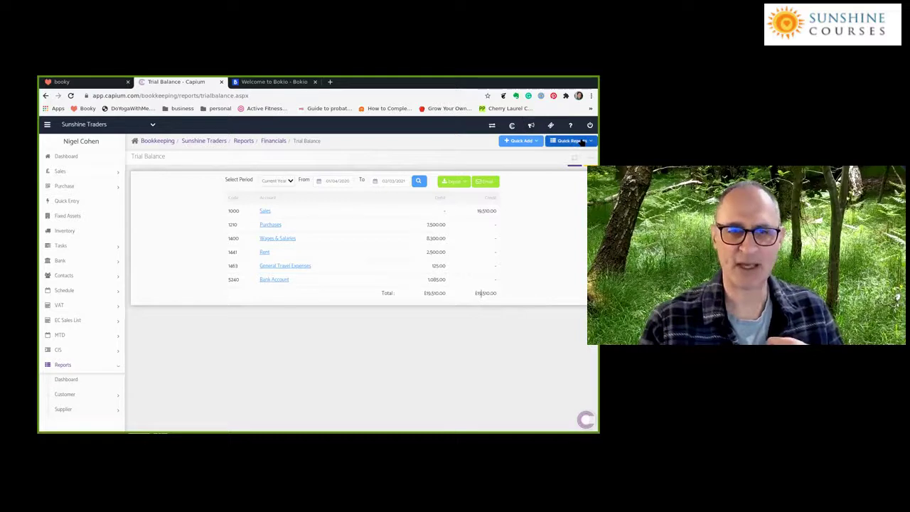
scroll(60, 313, down, 2)
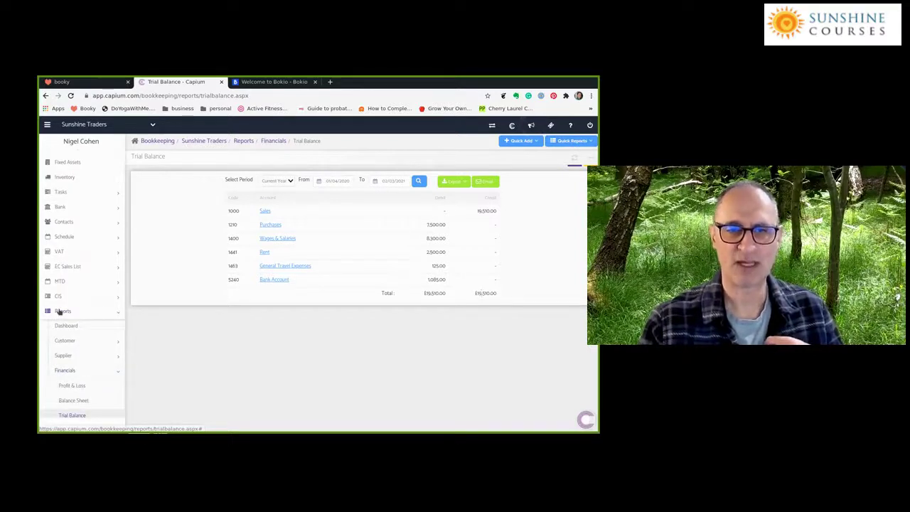
scroll(59, 311, down, 3)
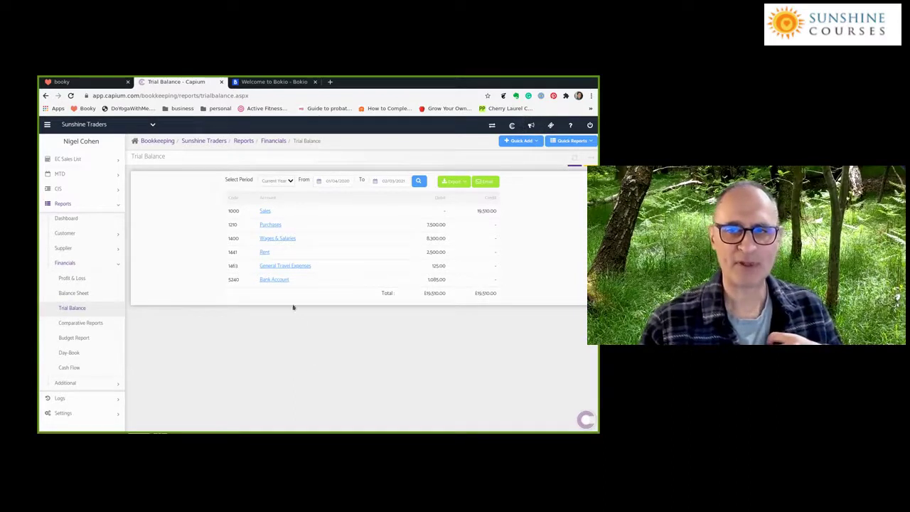
Drill down from the Trial Balance into Wages & Salaries and view the quick entry behind the Admin Staff salaries transaction.
click(266, 240)
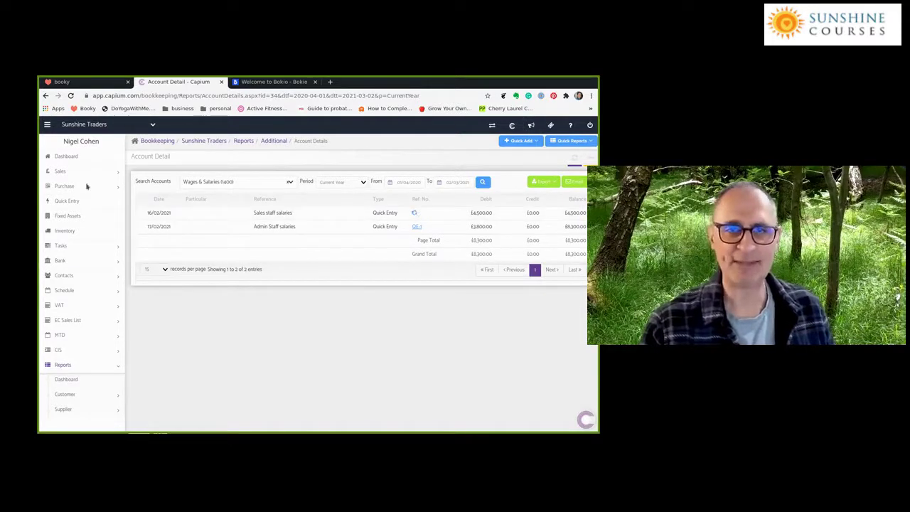
click(410, 226)
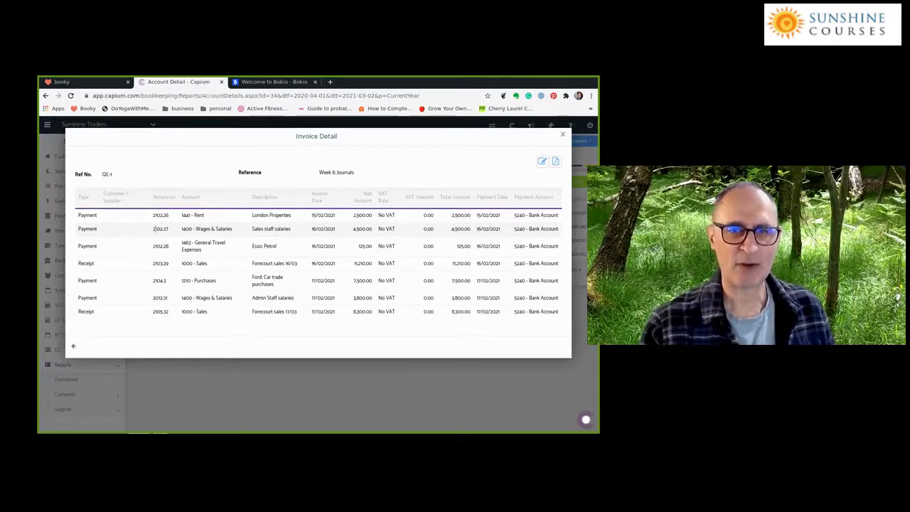
Check the references of the Sales staff and Admin Staff salaries lines in the quick entry and return to the Trial Balance.
drag(154, 228, 169, 228)
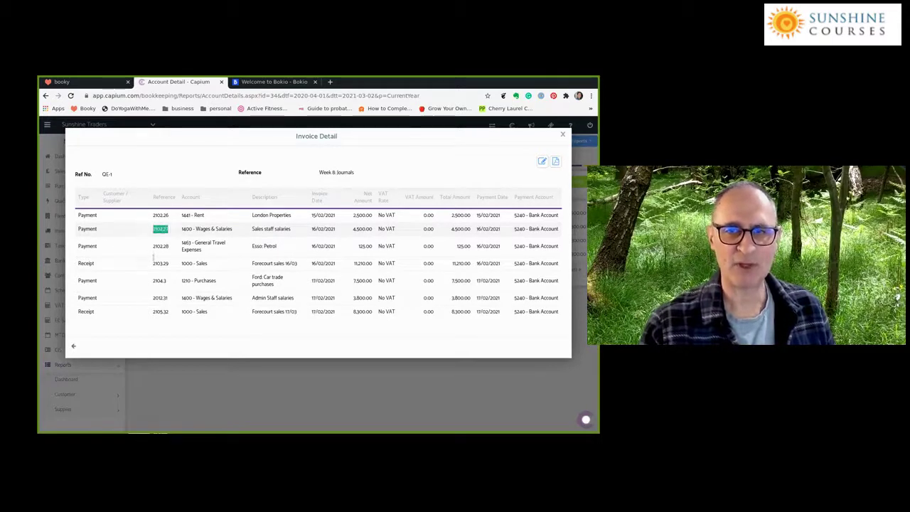
double_click(160, 297)
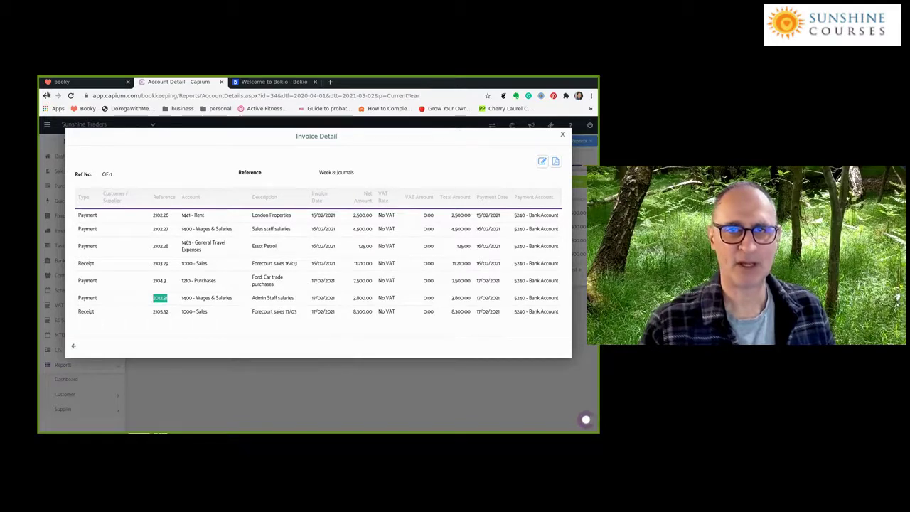
click(46, 96)
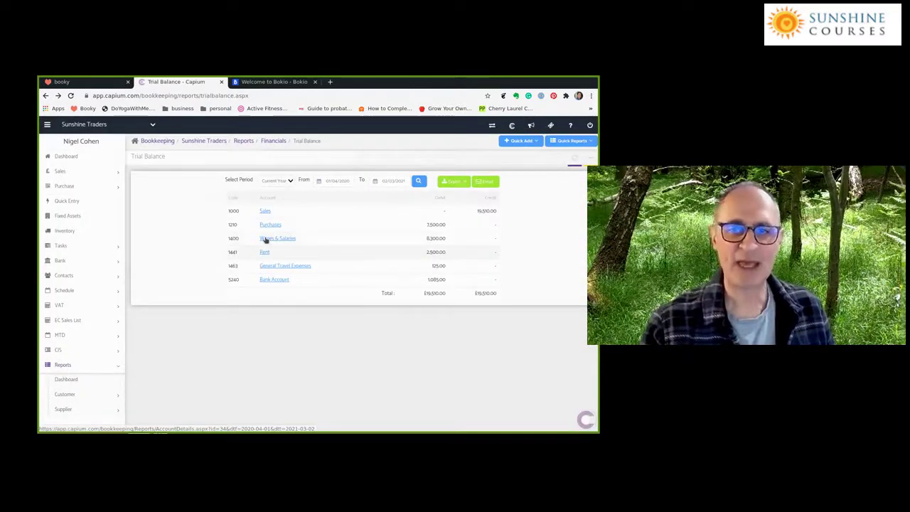
Open the quick entry behind Wages & Salaries for editing, set the Admin Staff salaries net amount to 2,800.00 and save it.
click(266, 239)
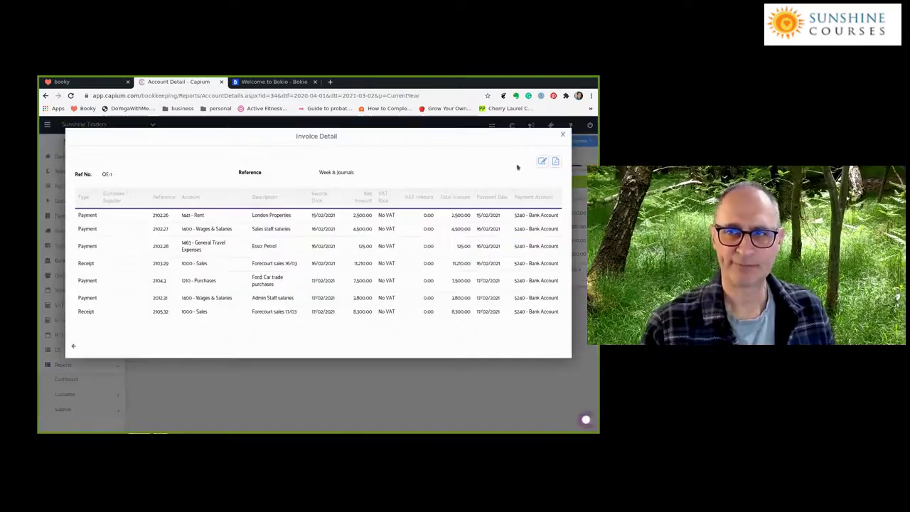
click(419, 258)
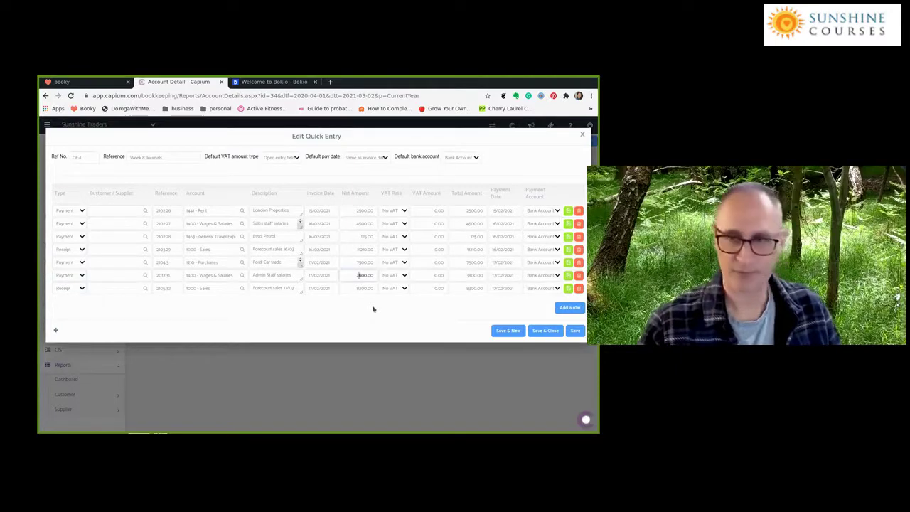
click(544, 330)
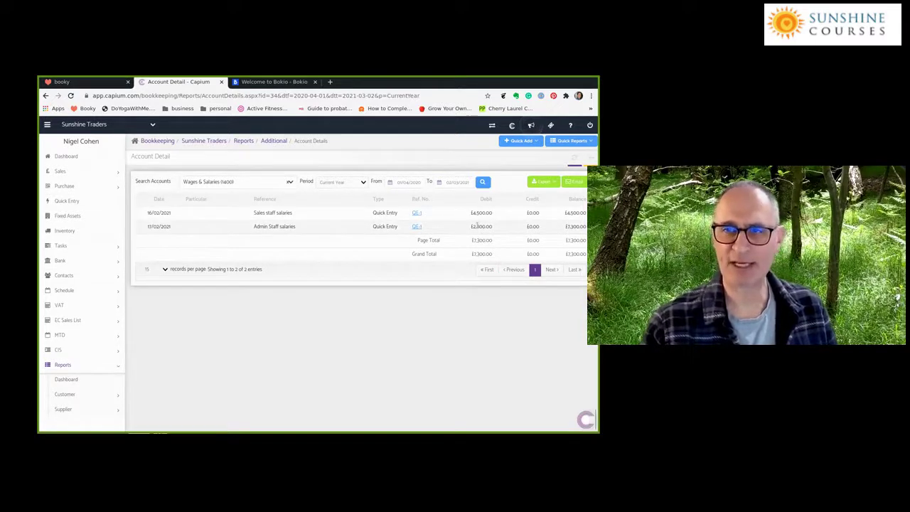
Review the Trial Balance, Profit & Loss and Balance Sheet after the salary change, ending back on the Trial Balance.
click(565, 140)
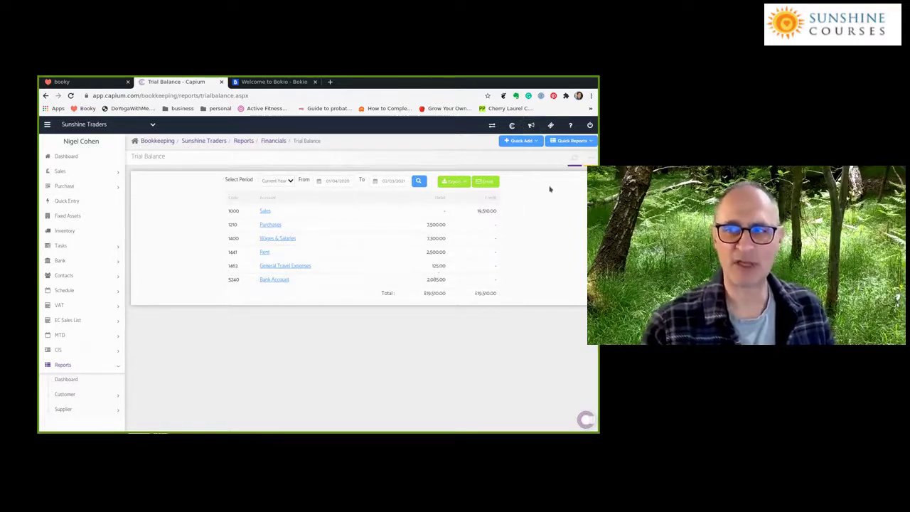
click(575, 140)
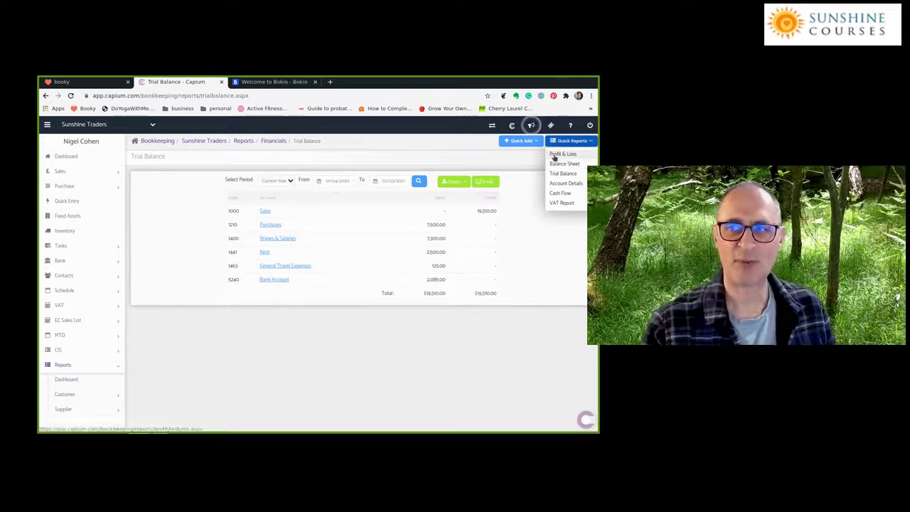
click(555, 155)
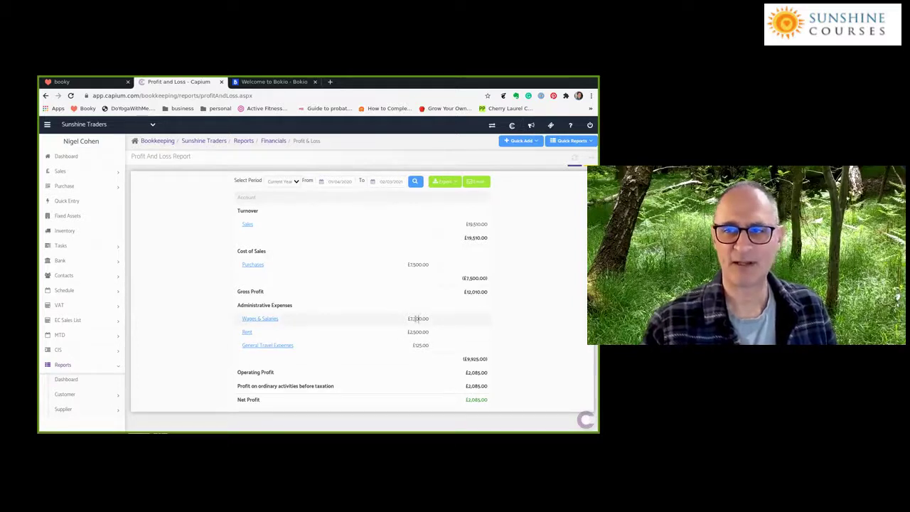
click(586, 139)
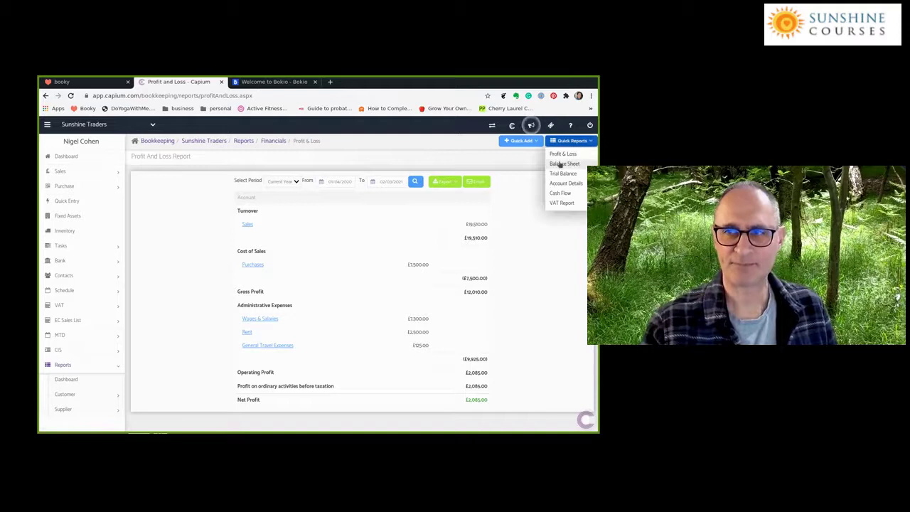
click(561, 163)
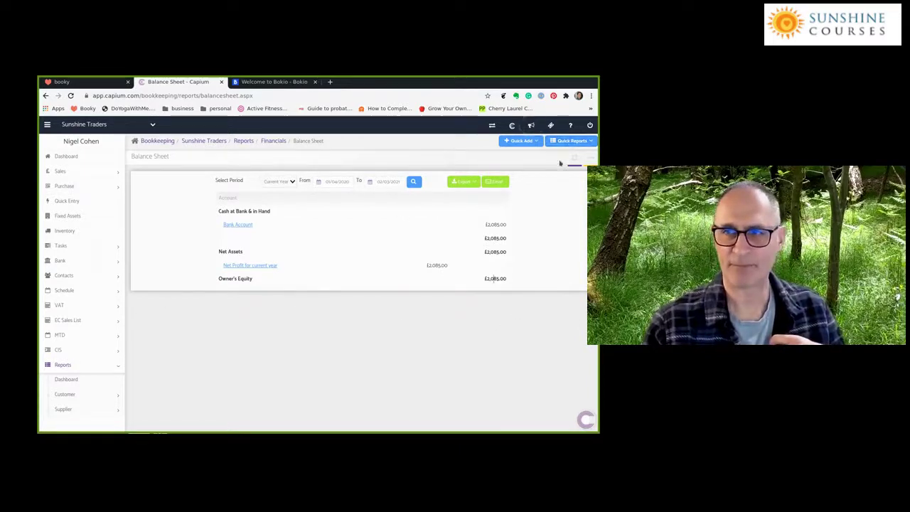
click(574, 141)
click(562, 173)
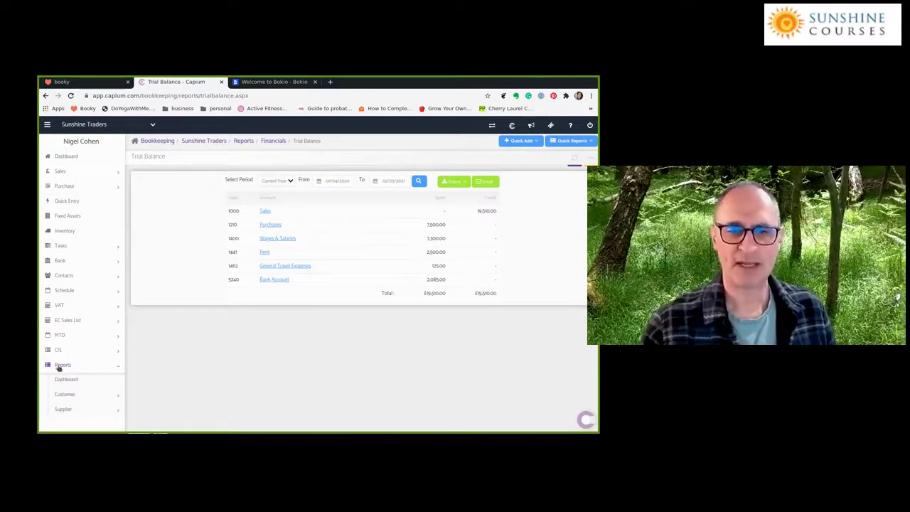
Open the Nominal Ledger from the additional reports.
scroll(64, 362, down, 3)
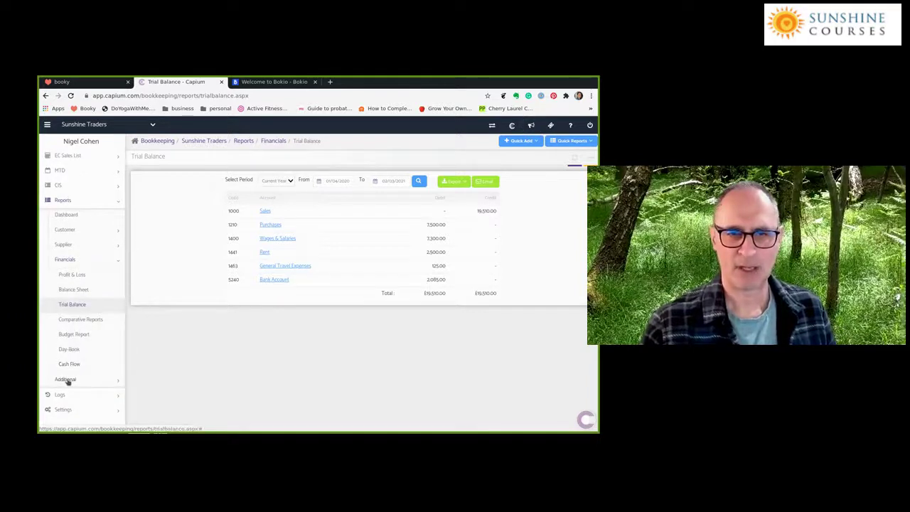
scroll(82, 359, up, 2)
click(89, 359)
click(91, 372)
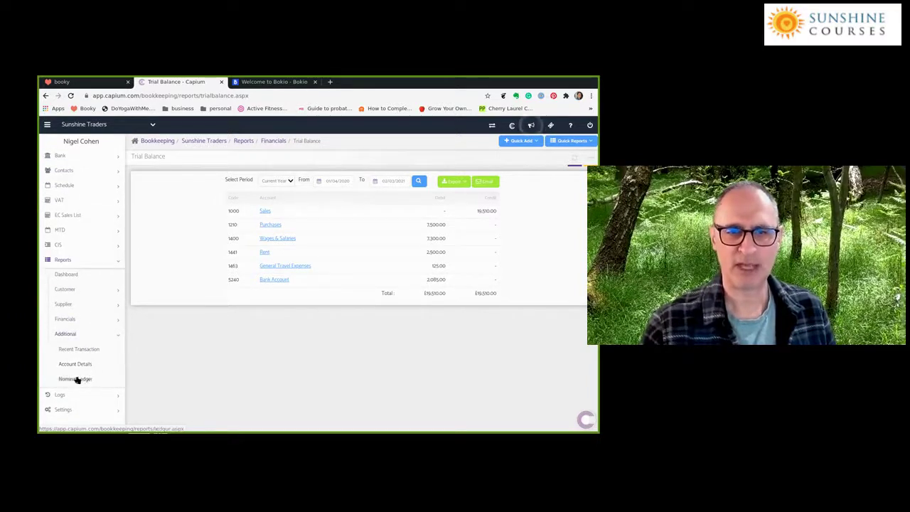
click(67, 380)
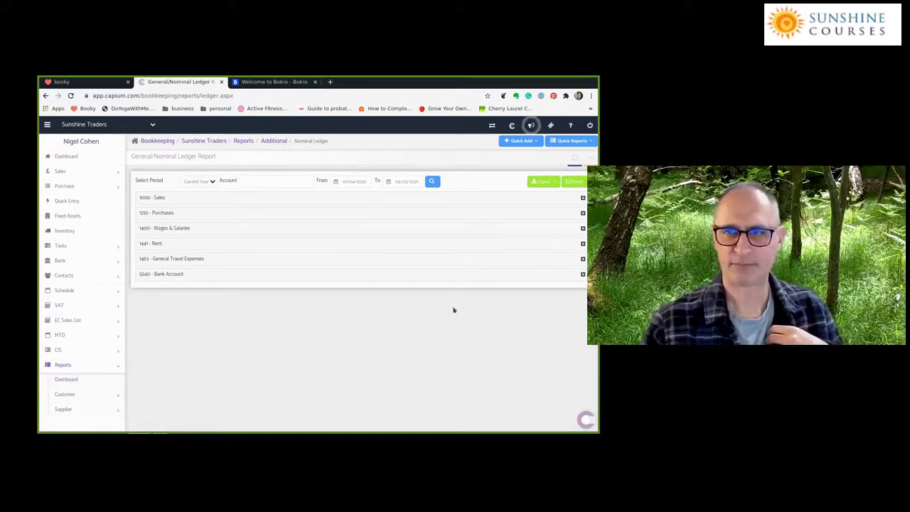
Examine the transactions under Sales, Purchases and Wages & Salaries in the nominal ledger and check the available export formats.
click(582, 199)
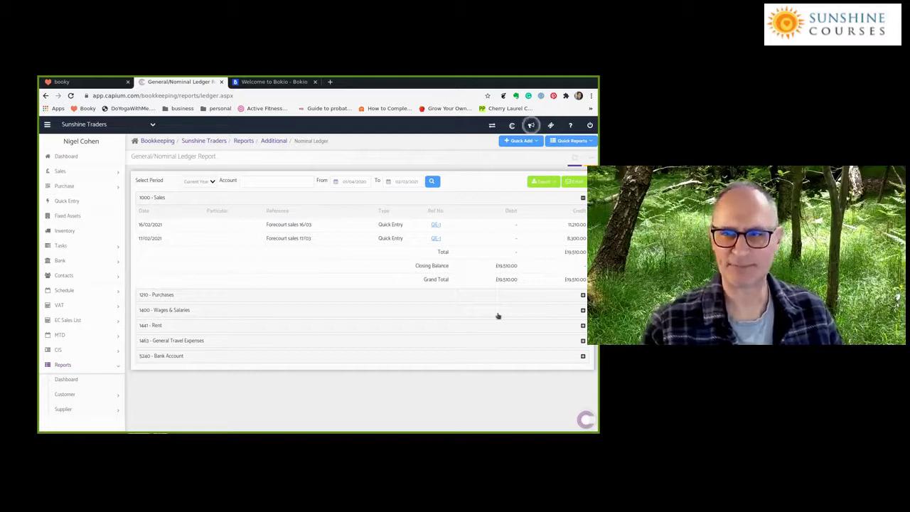
click(582, 198)
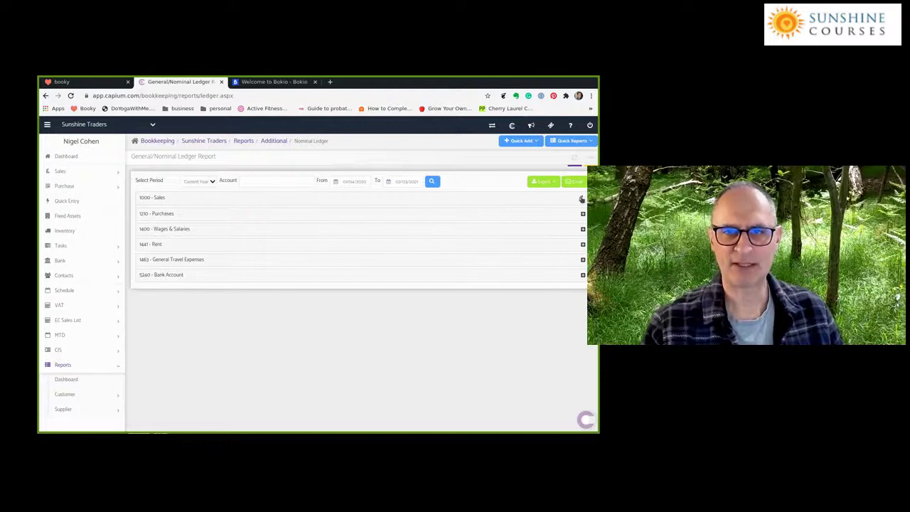
click(173, 198)
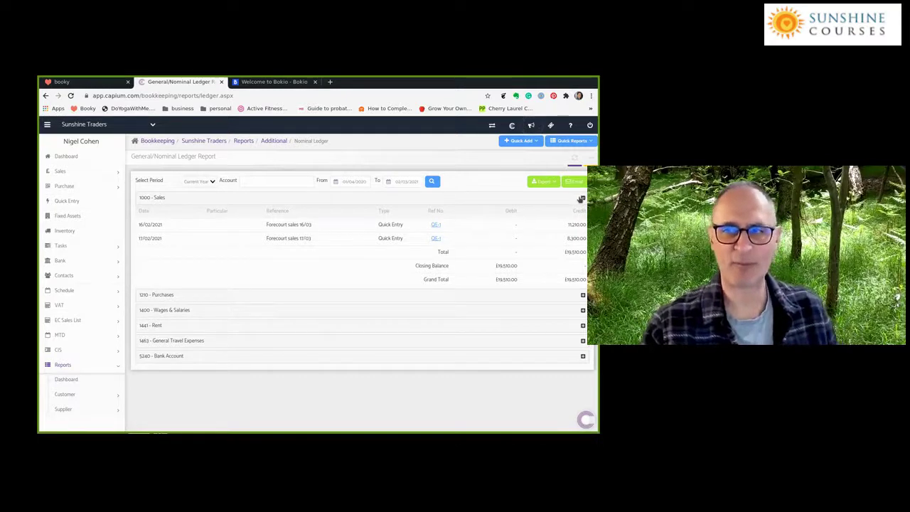
click(581, 296)
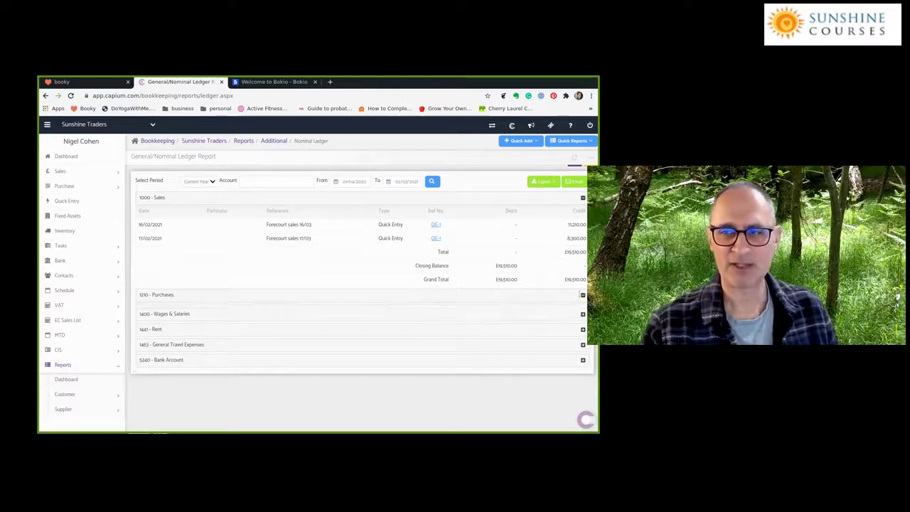
click(576, 379)
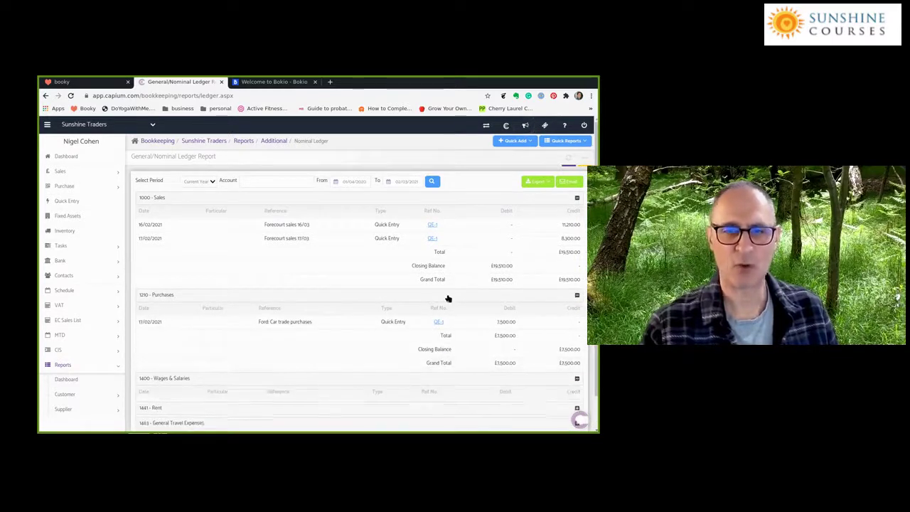
scroll(449, 291, down, 2)
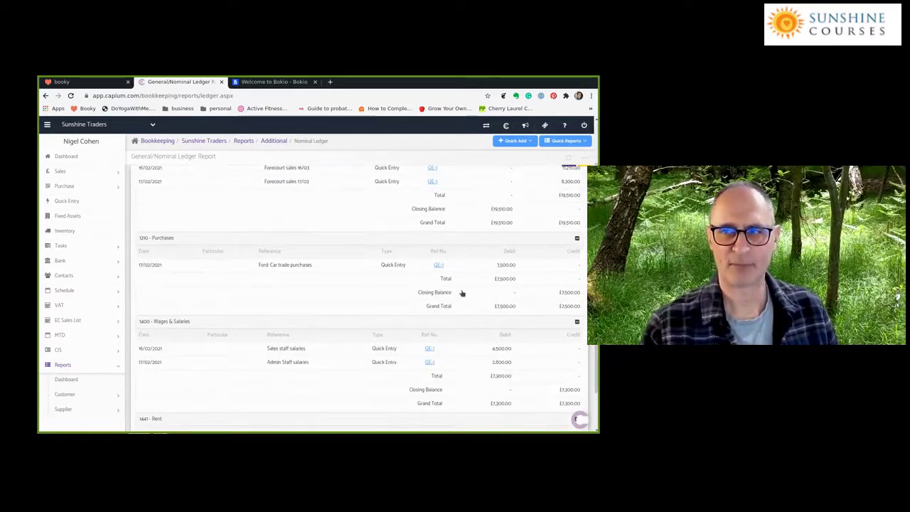
scroll(456, 279, up, 2)
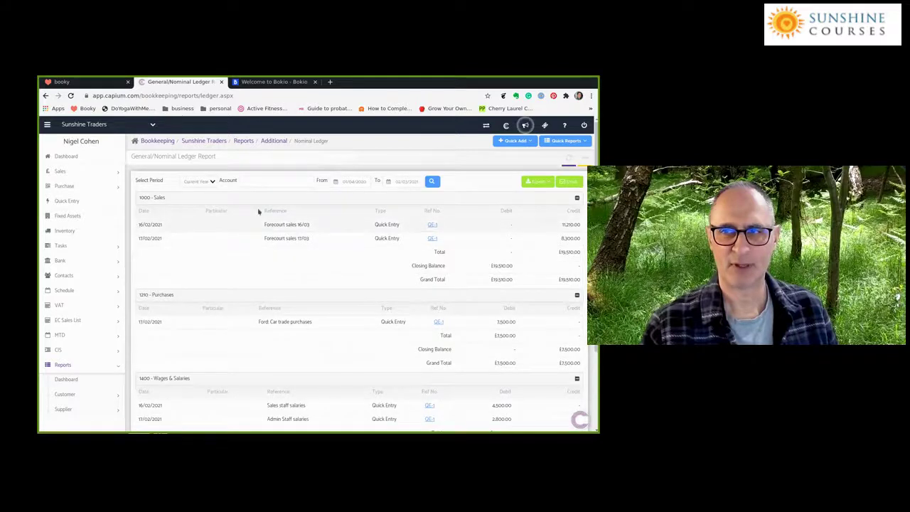
click(575, 199)
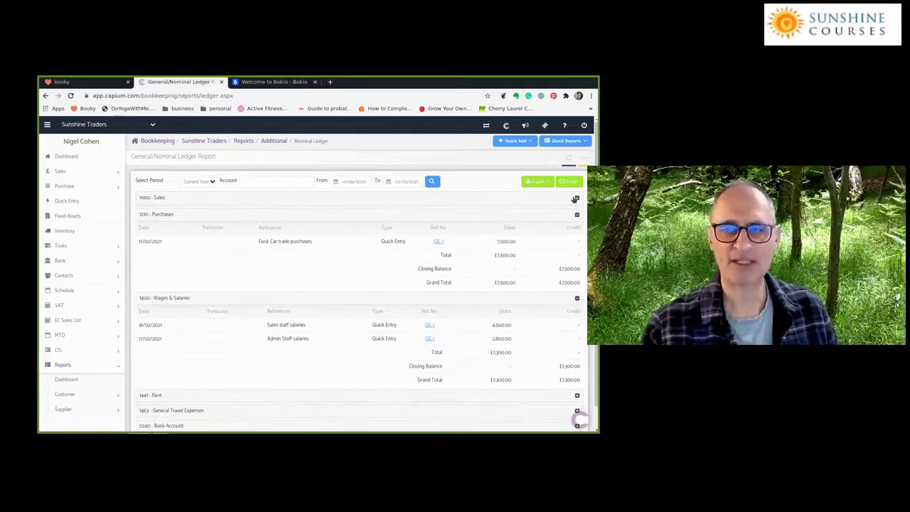
click(576, 199)
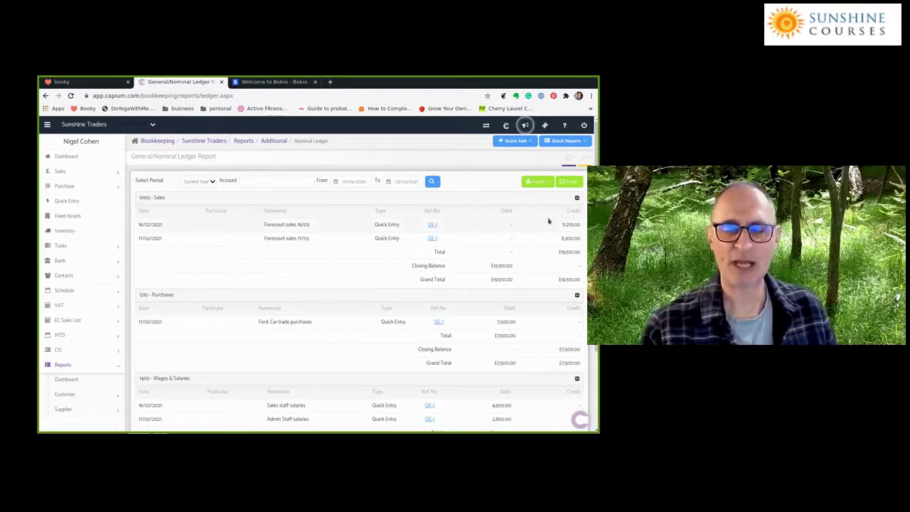
click(538, 181)
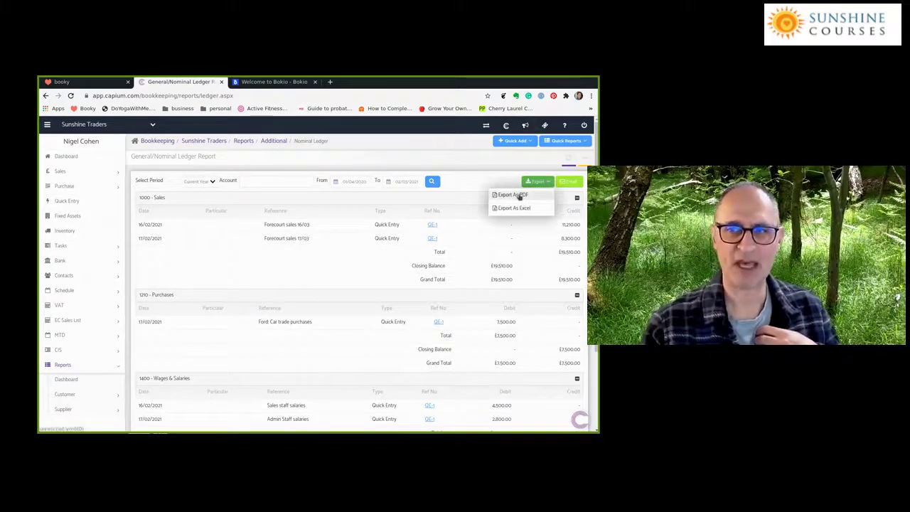
click(504, 175)
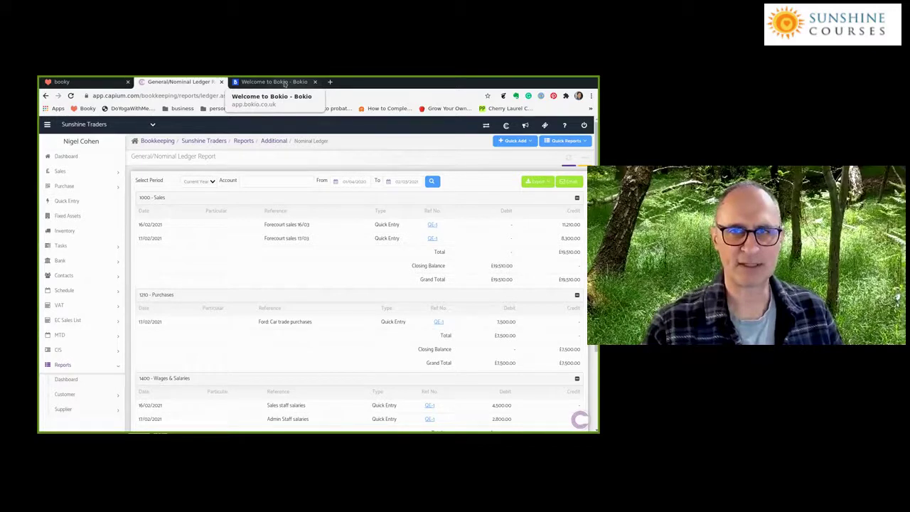
Switch to Bokio and review the Forecourt Sales 16/02 and Sales Staff Salaries entries in the accounting journal.
key(ctrl+Tab)
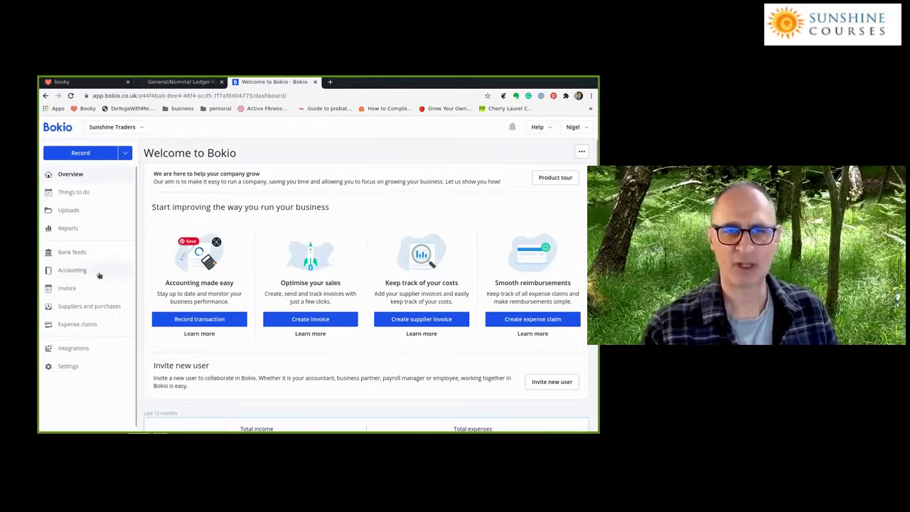
mouse_move(69, 270)
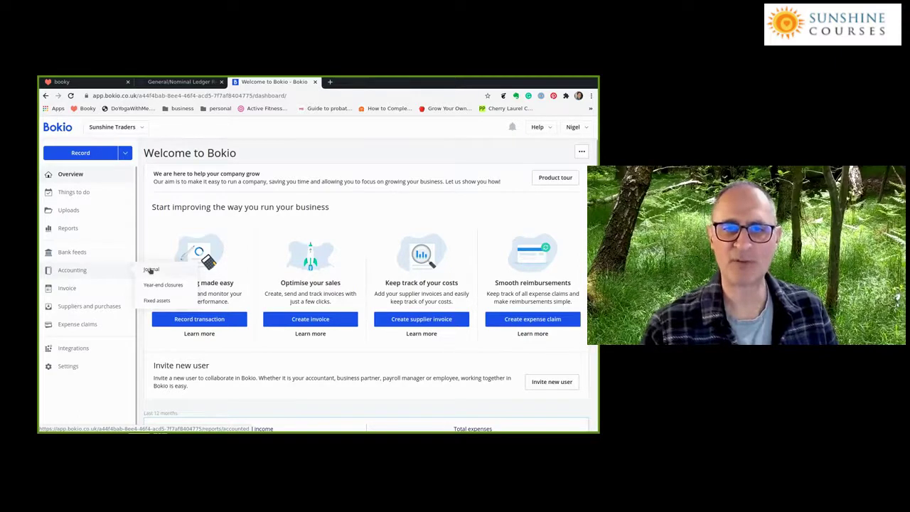
click(150, 270)
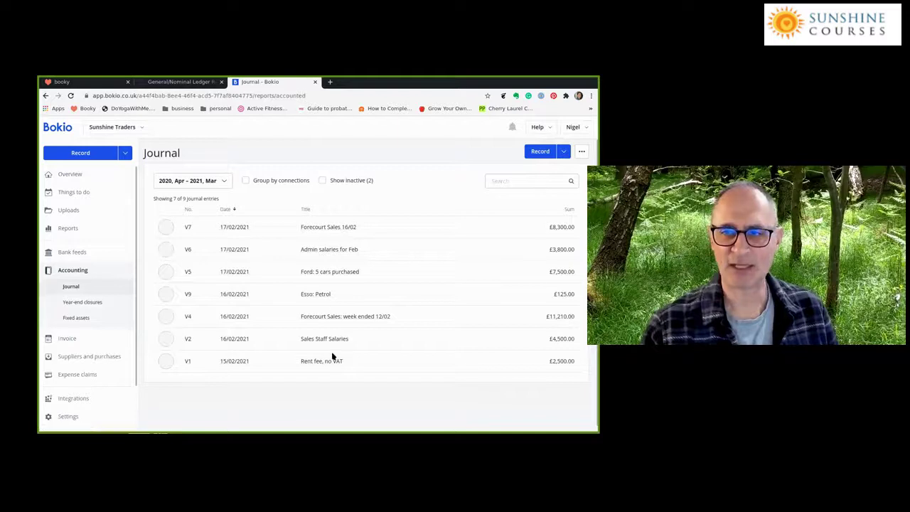
click(311, 228)
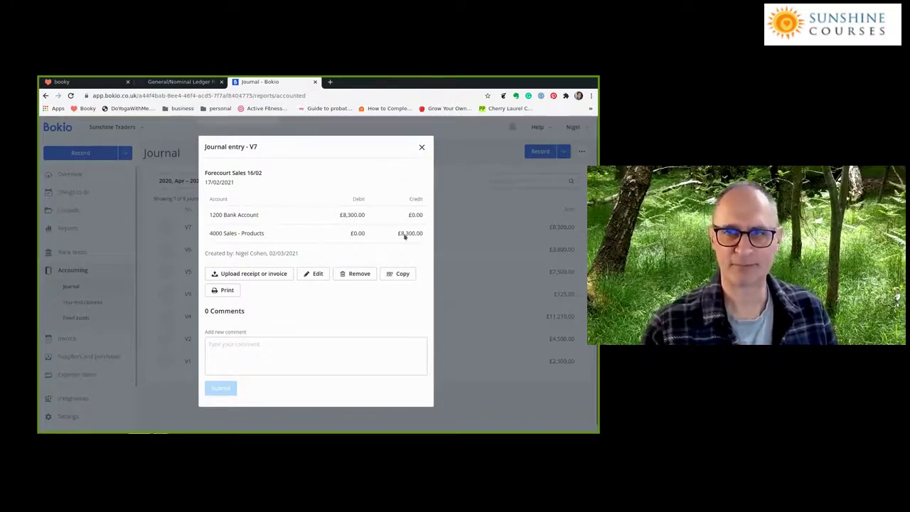
key(Escape)
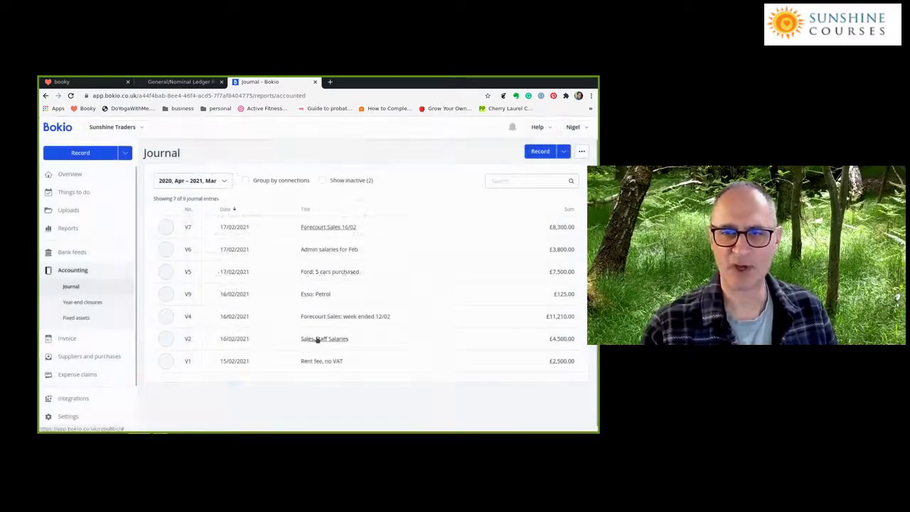
click(320, 339)
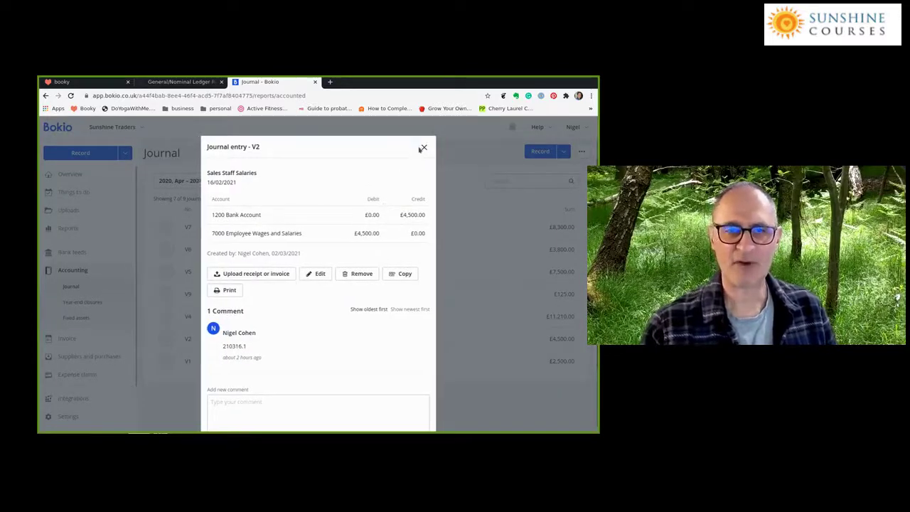
click(422, 147)
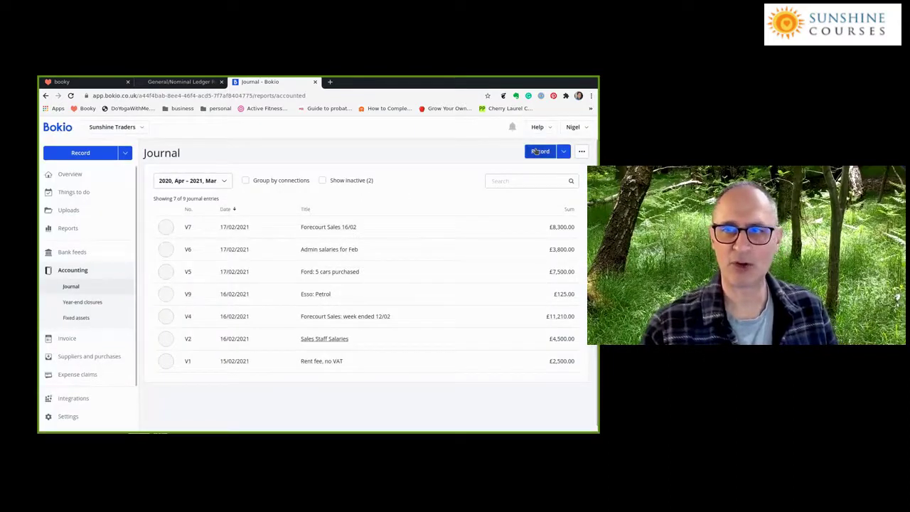
Start recording a money-out transaction with the Travelling costs template, searching the templates for "trav".
click(540, 150)
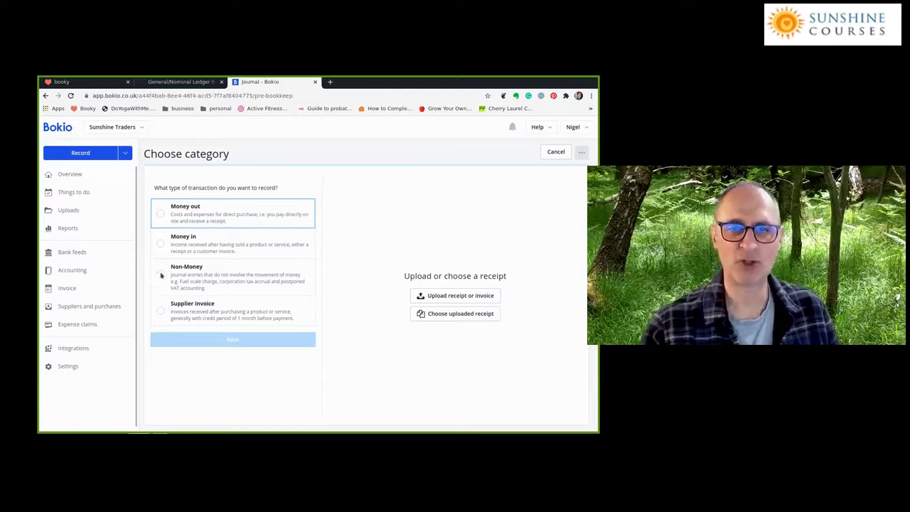
click(158, 213)
click(231, 342)
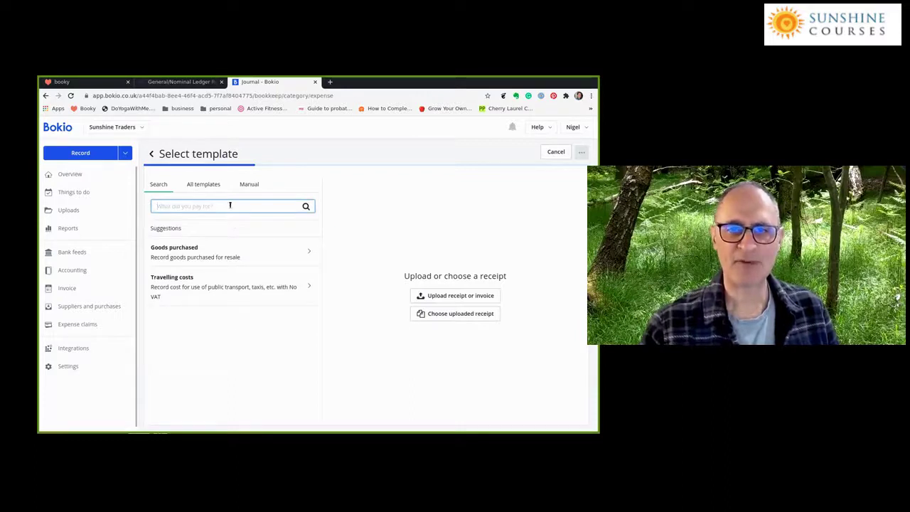
text(tra)
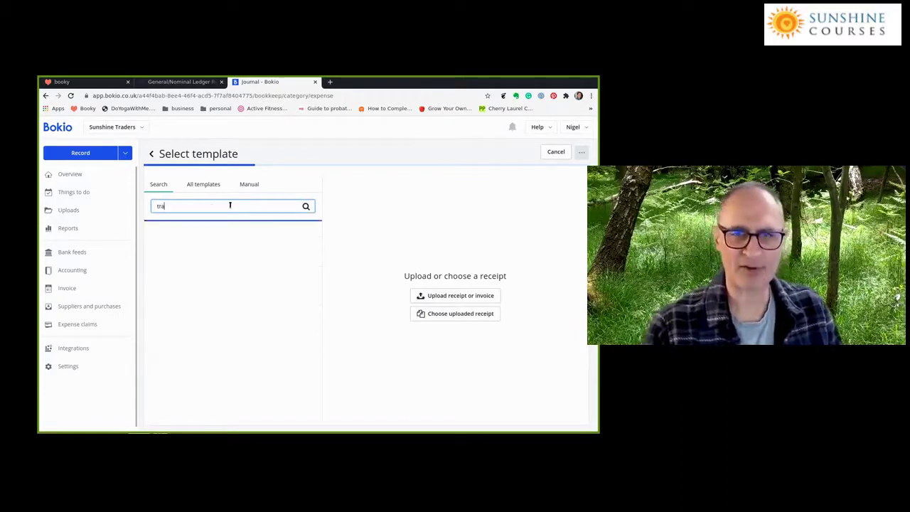
text(v)
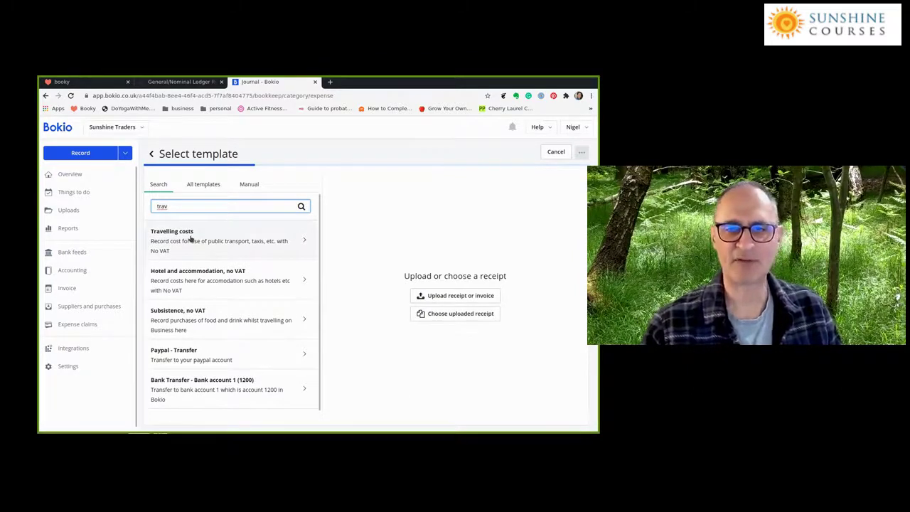
click(190, 240)
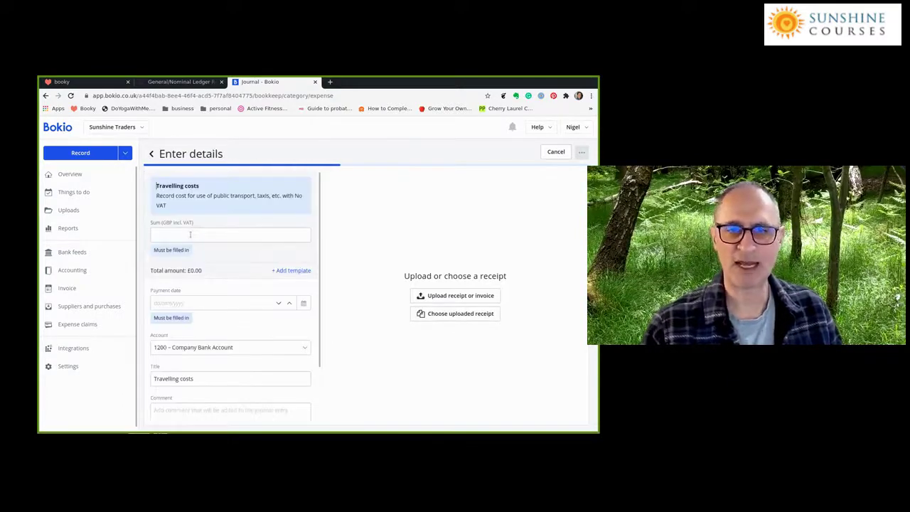
Enter a sum of 235.00 for the travelling costs and go through the payment date, account, title and comment fields.
click(190, 235)
text(235.)
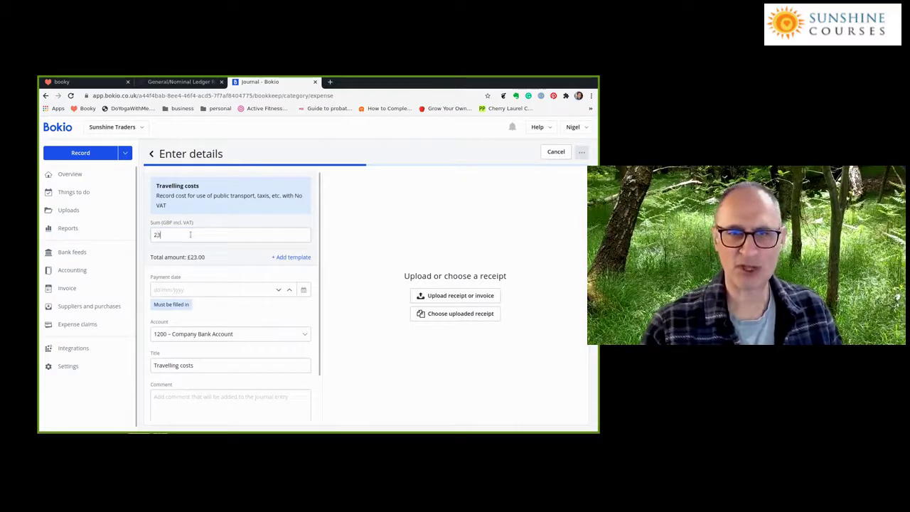
click(172, 289)
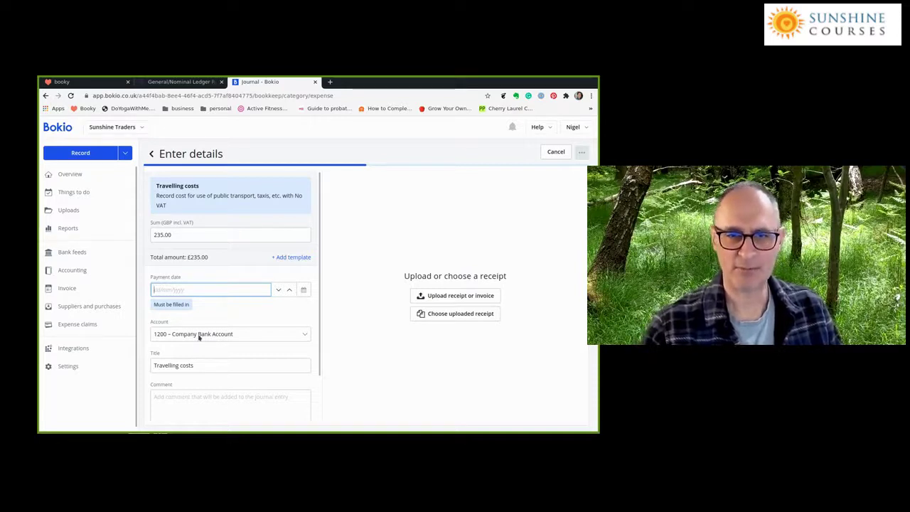
scroll(199, 358, down, 1)
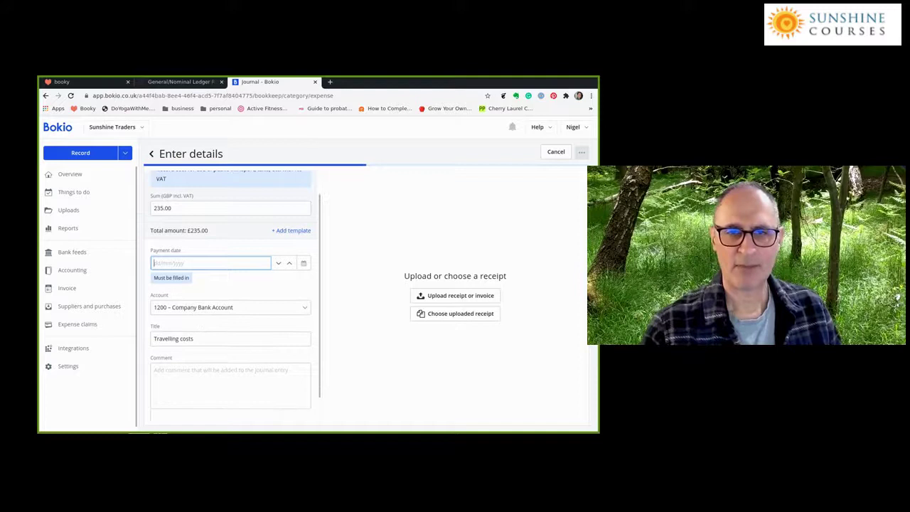
scroll(199, 359, up, 1)
scroll(199, 358, down, 1)
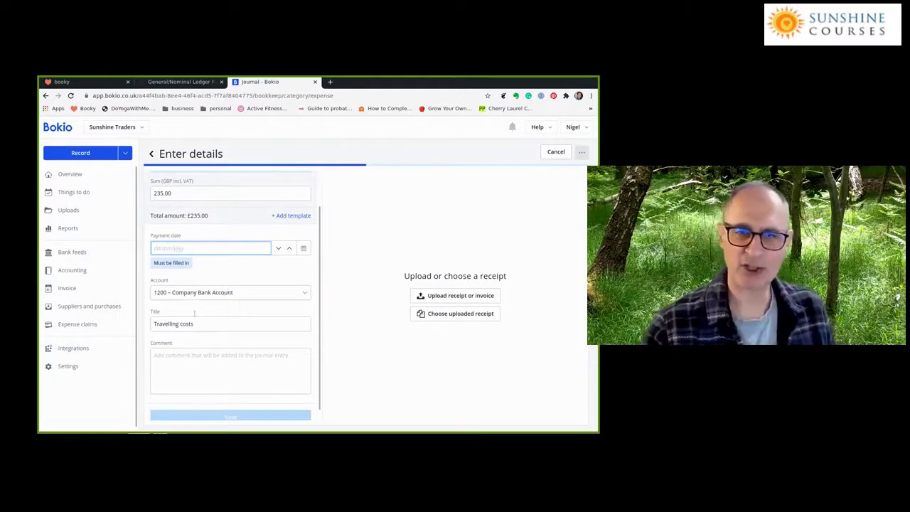
key(Tab)
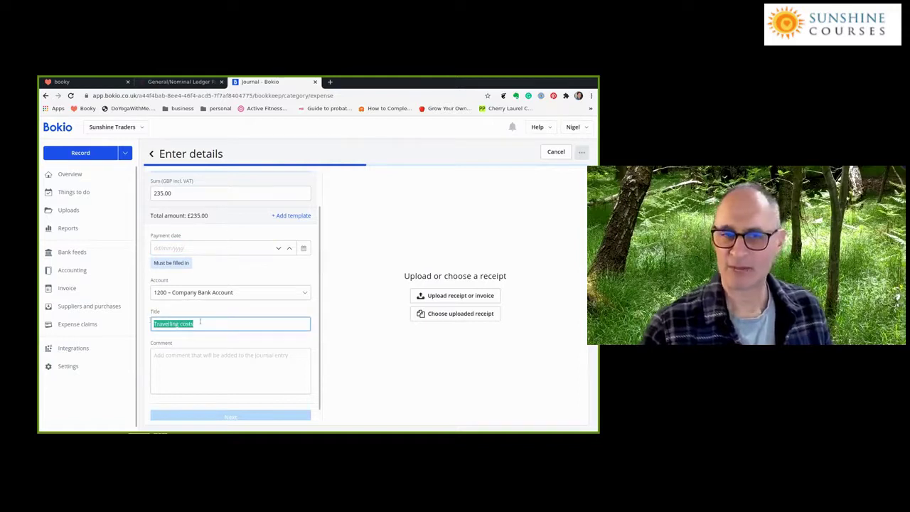
click(202, 322)
triple_click(197, 322)
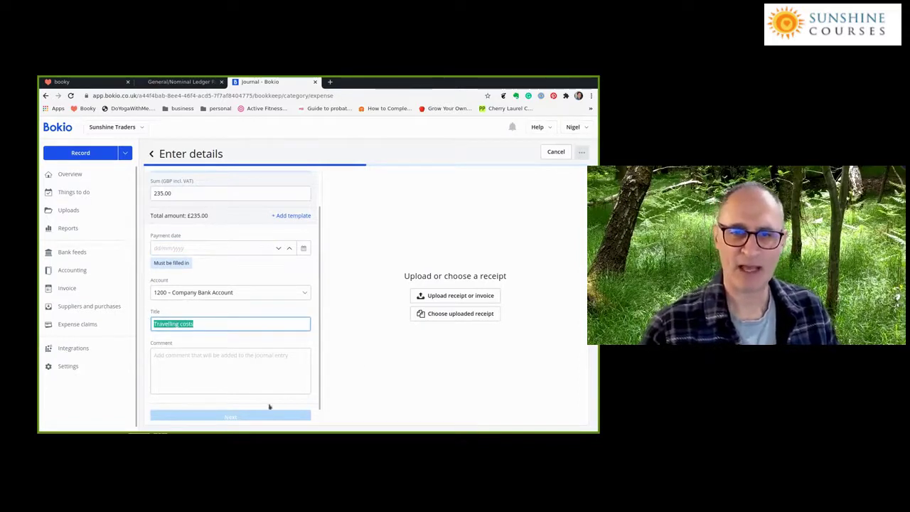
click(218, 357)
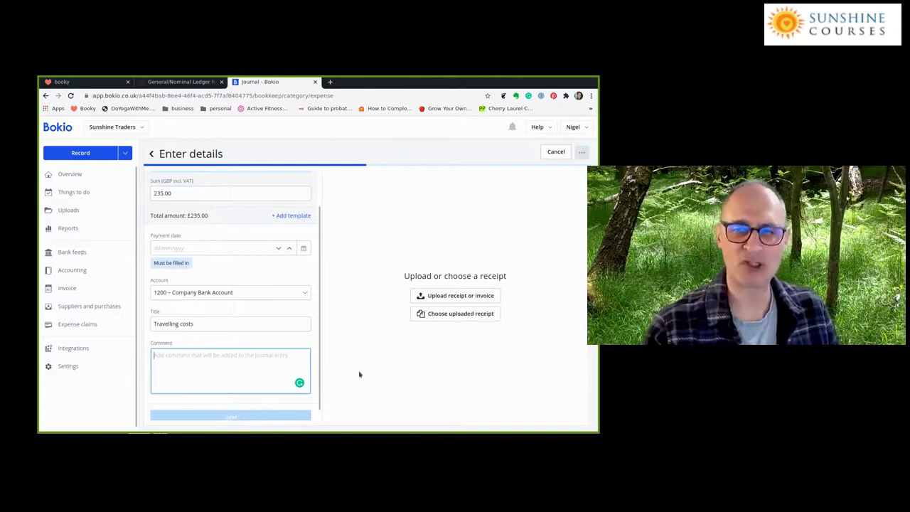
Discard the unsaved travelling costs entry and return to the journal.
click(72, 270)
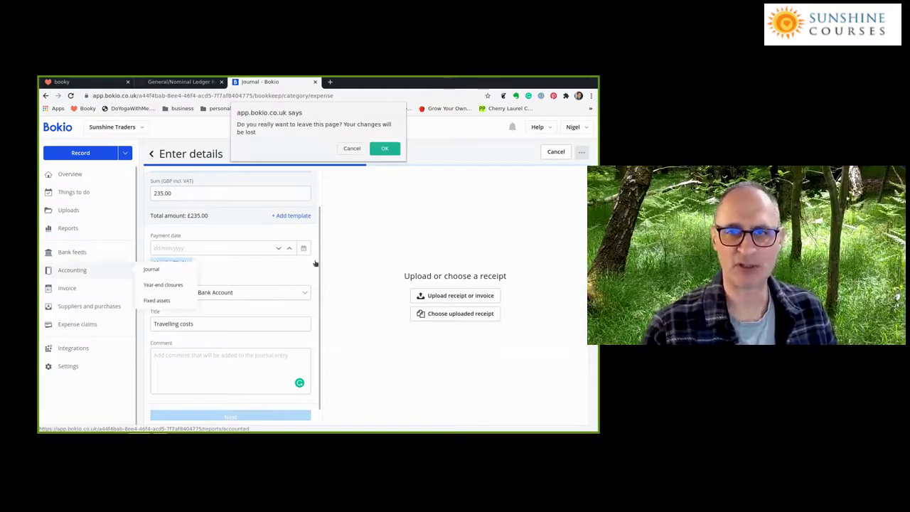
click(353, 147)
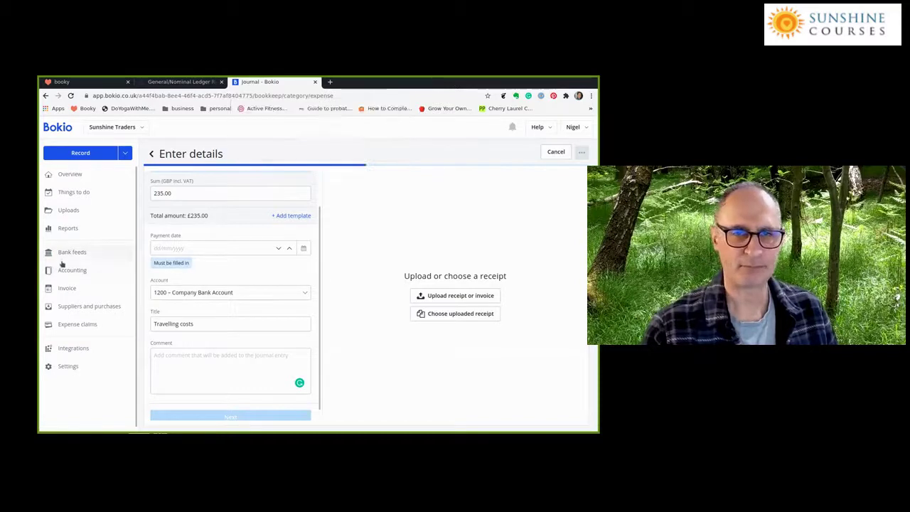
click(149, 268)
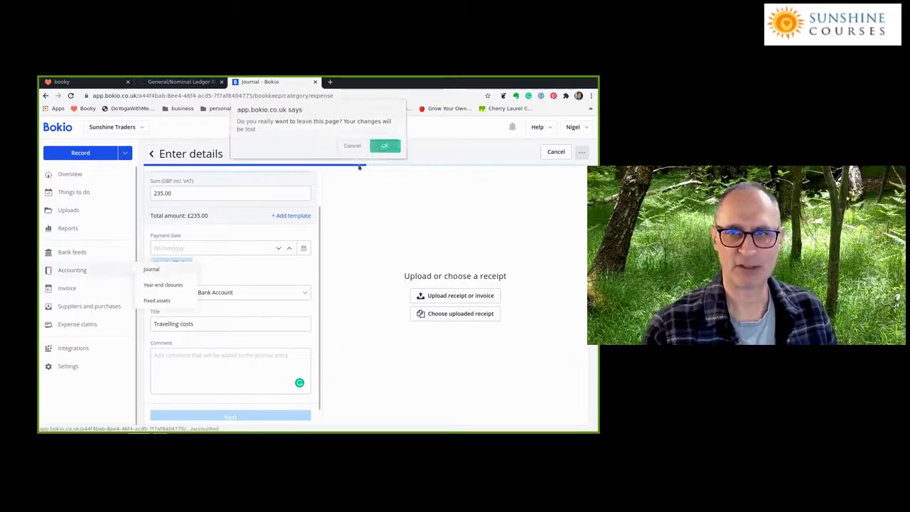
key(Return)
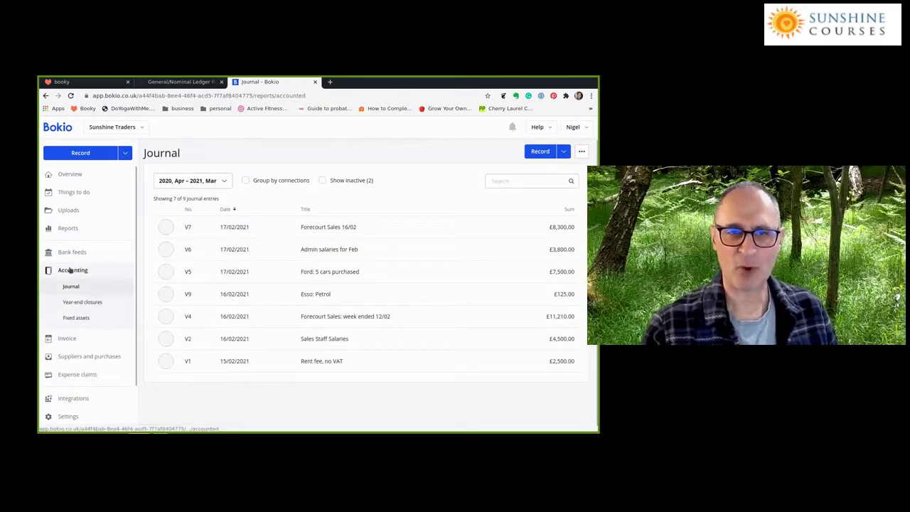
Open the profit and loss report and examine the Overheads breakdown down to the Employee Wages and Salaries entries.
scroll(79, 318, down, 2)
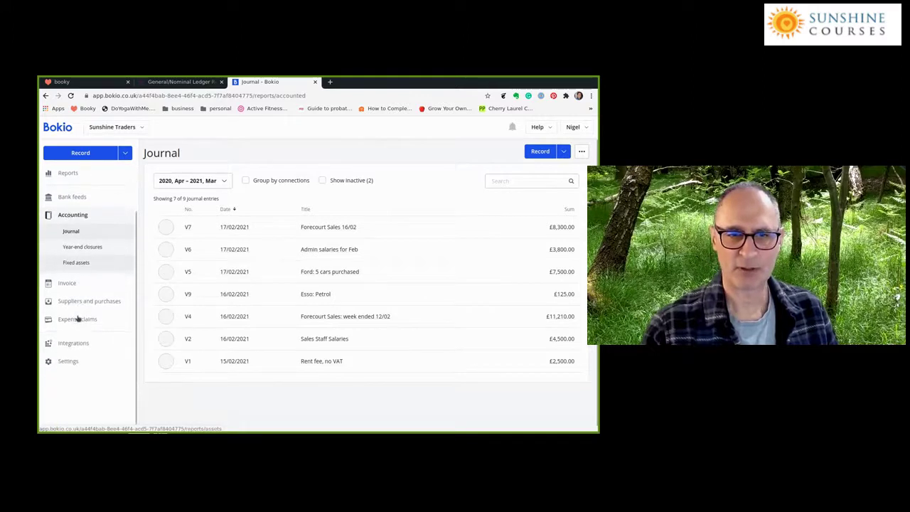
scroll(78, 318, up, 2)
mouse_move(66, 229)
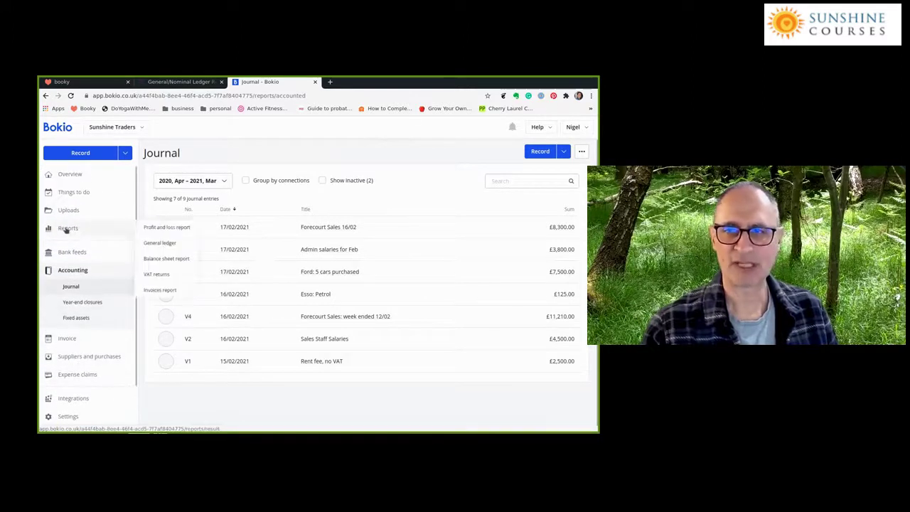
click(168, 227)
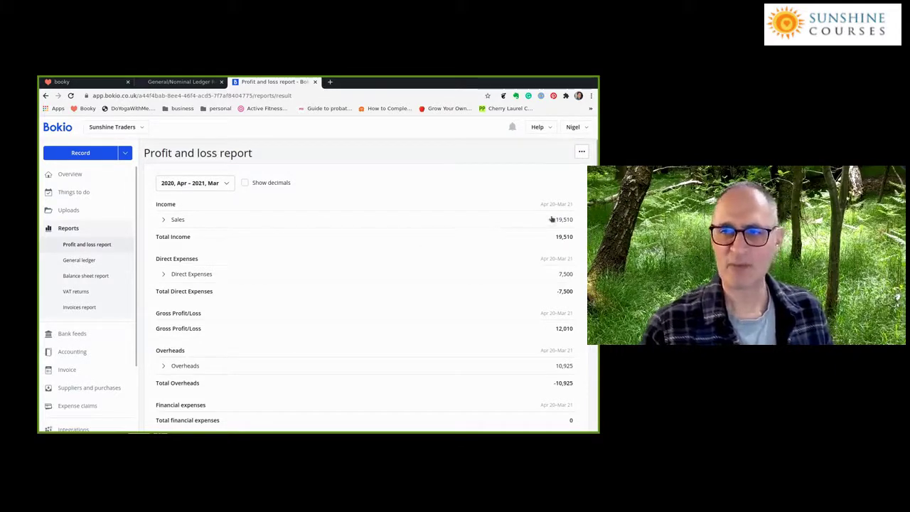
scroll(506, 290, down, 2)
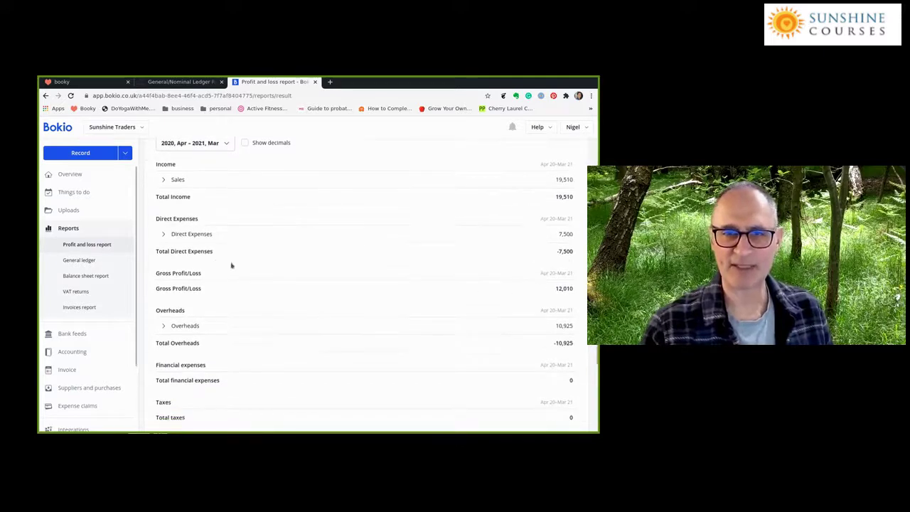
scroll(437, 290, down, 2)
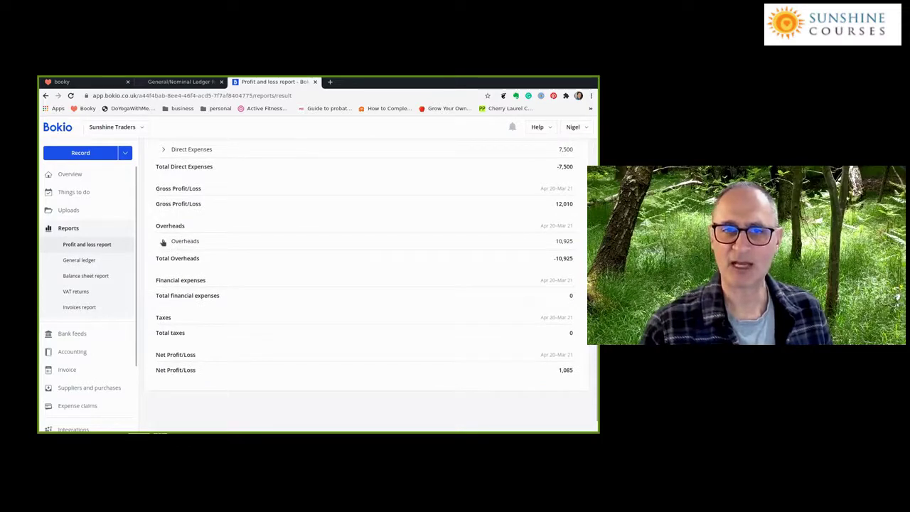
click(163, 243)
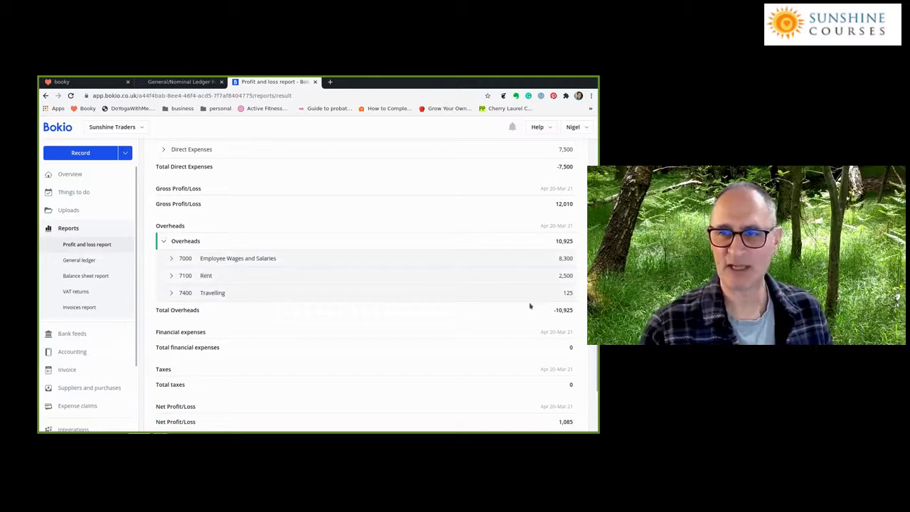
scroll(554, 348, down, 2)
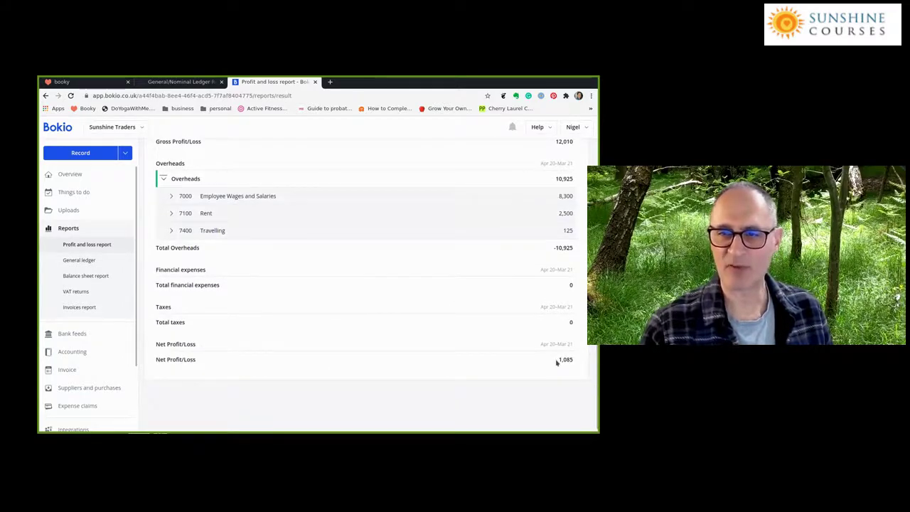
scroll(557, 362, up, 2)
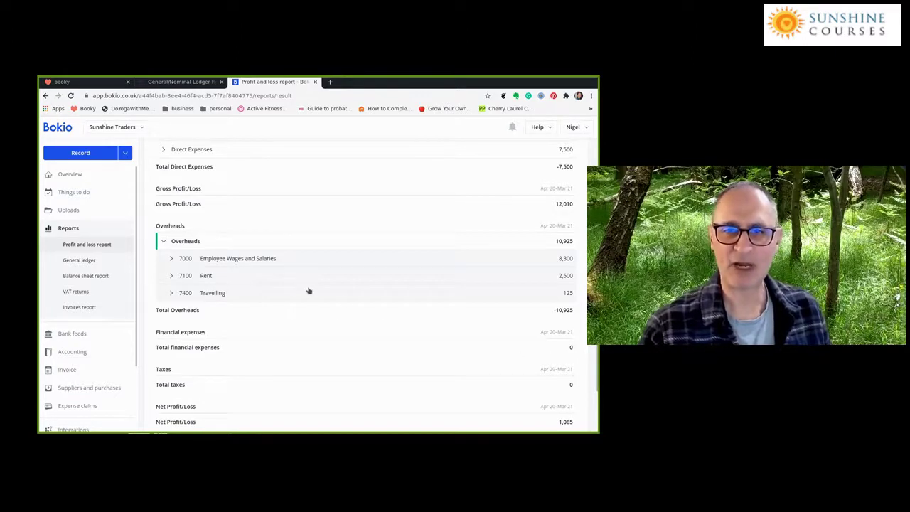
click(236, 258)
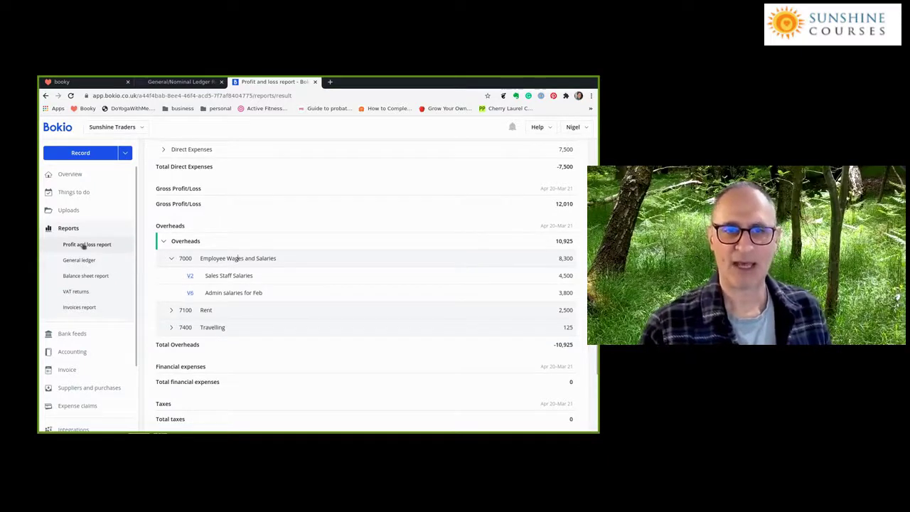
Review the balance sheet report and examine the Bank Account and Sales - Products transactions in the general ledger.
click(82, 277)
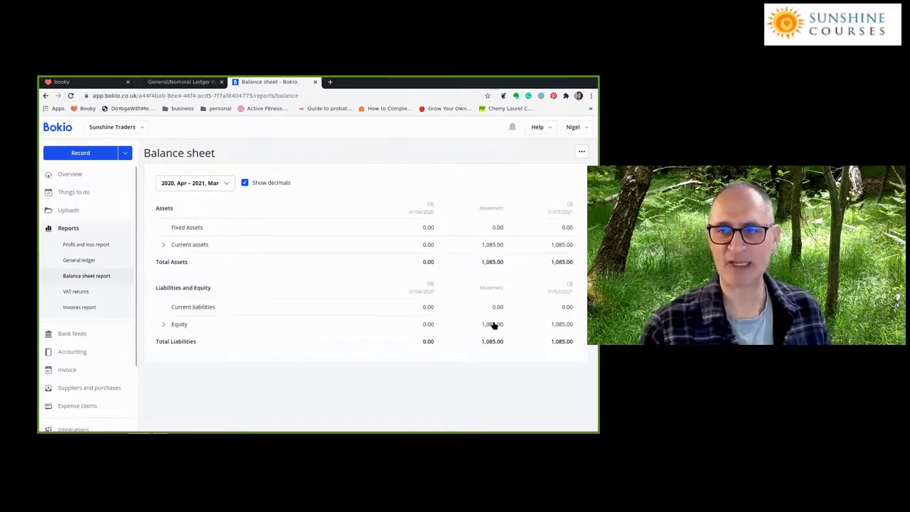
click(86, 261)
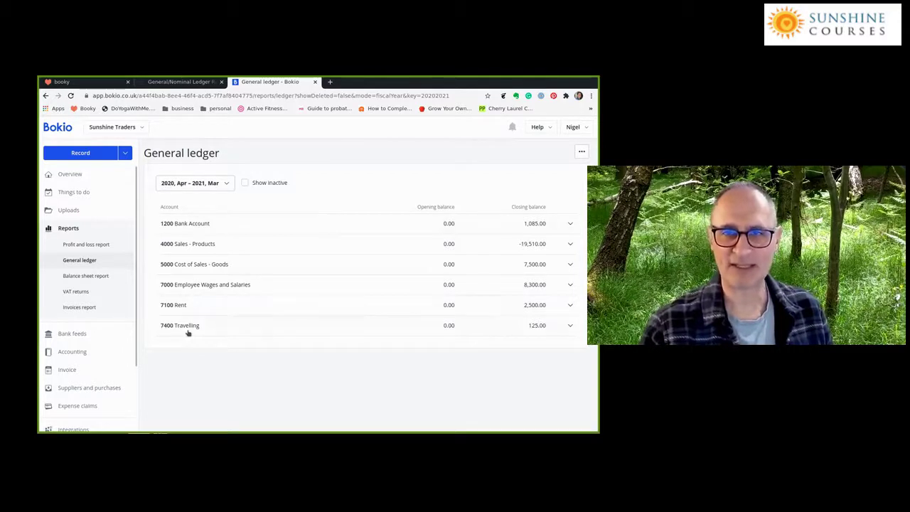
click(569, 225)
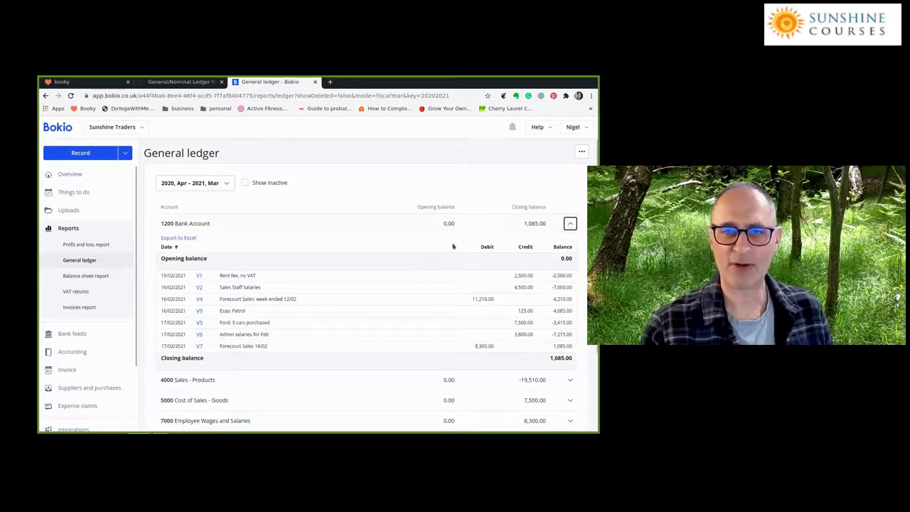
click(569, 225)
click(569, 245)
click(569, 245)
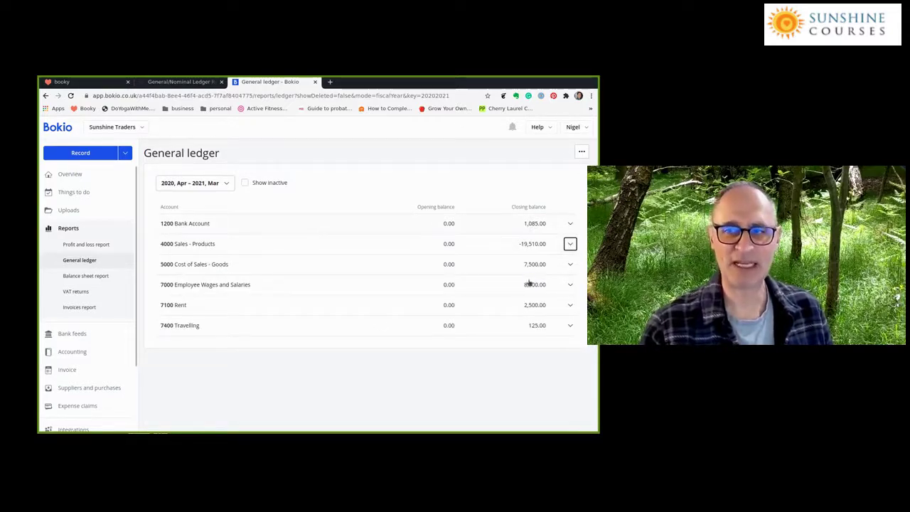
click(569, 244)
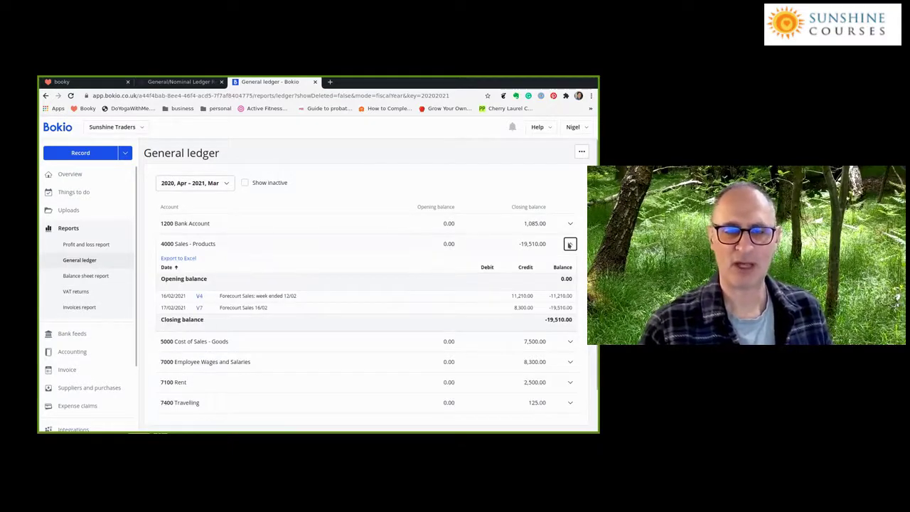
click(569, 244)
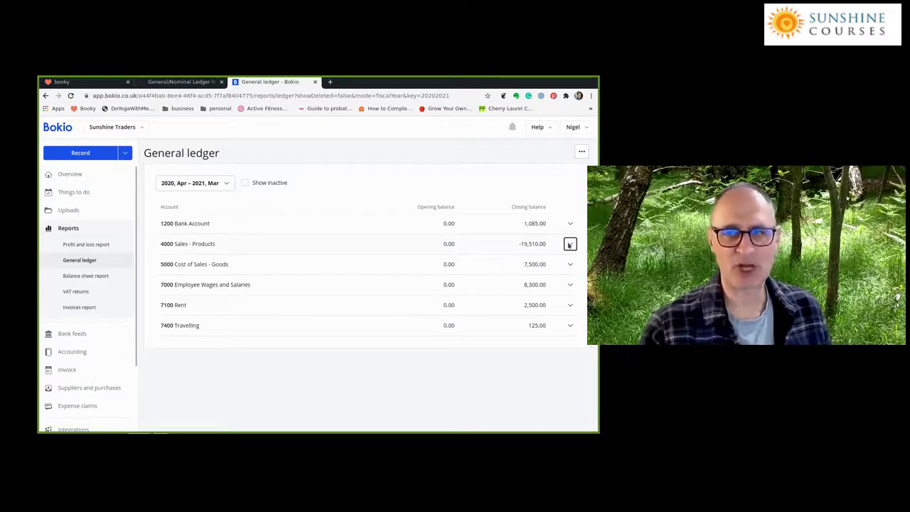
Check the general ledger's download options and look through the Bank Account transactions again.
click(579, 151)
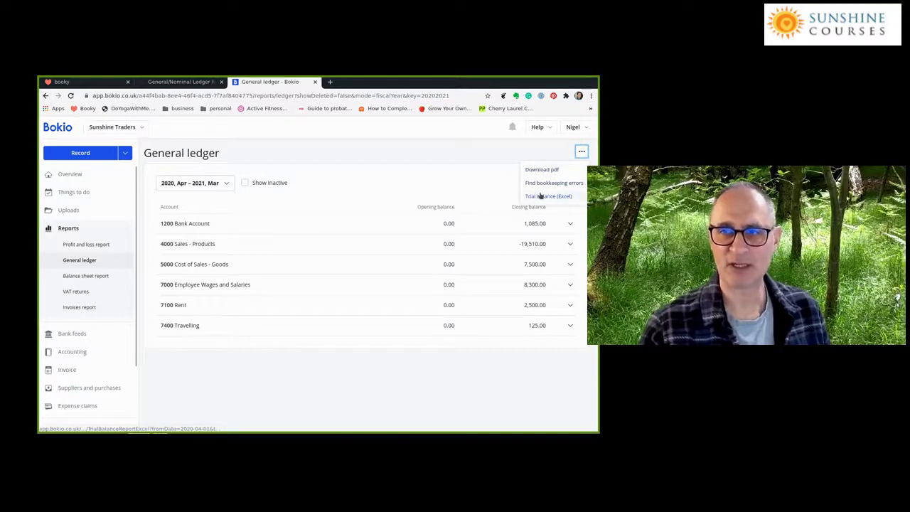
click(491, 174)
click(570, 223)
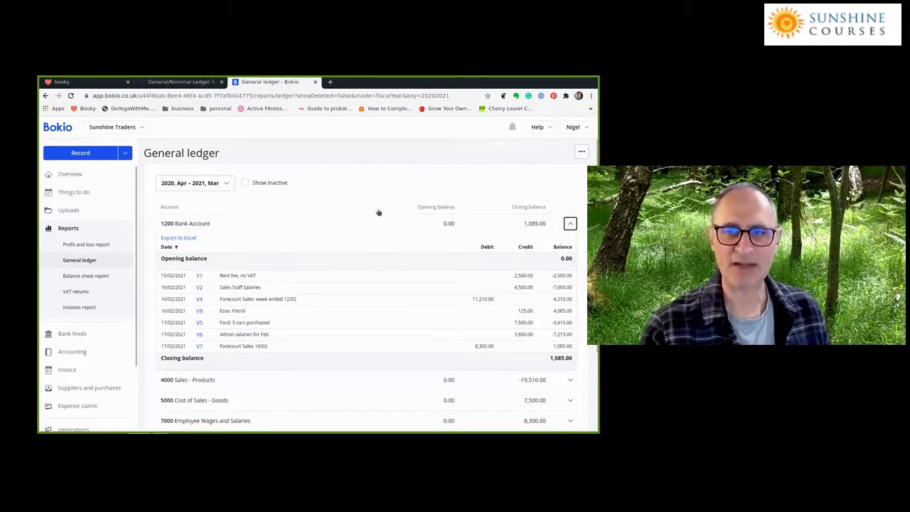
click(569, 224)
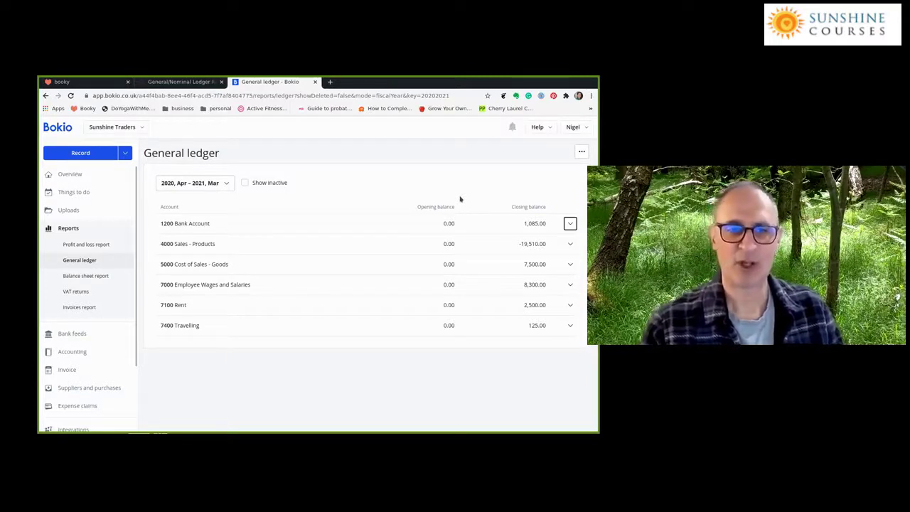
Revisit the journal and show the profit and loss report for the custom interval 01/03/2021 to 31/03/2021.
mouse_move(69, 353)
click(153, 351)
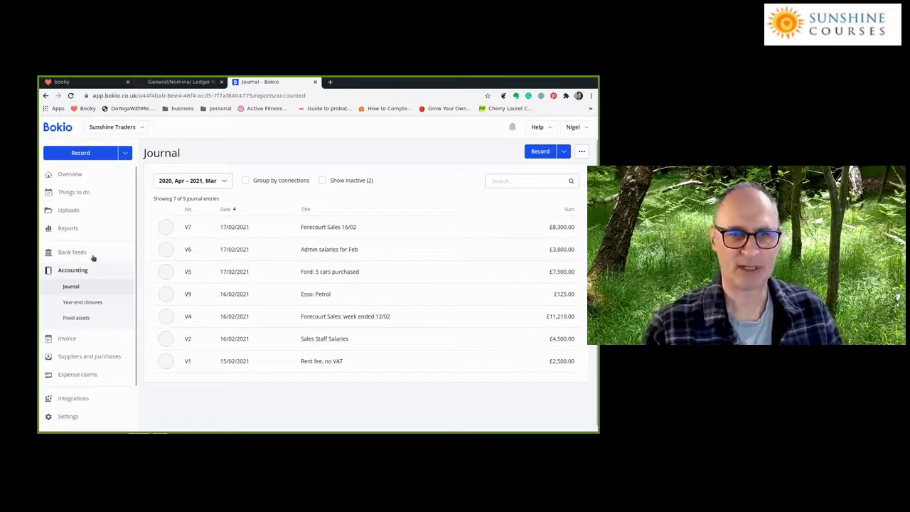
click(68, 228)
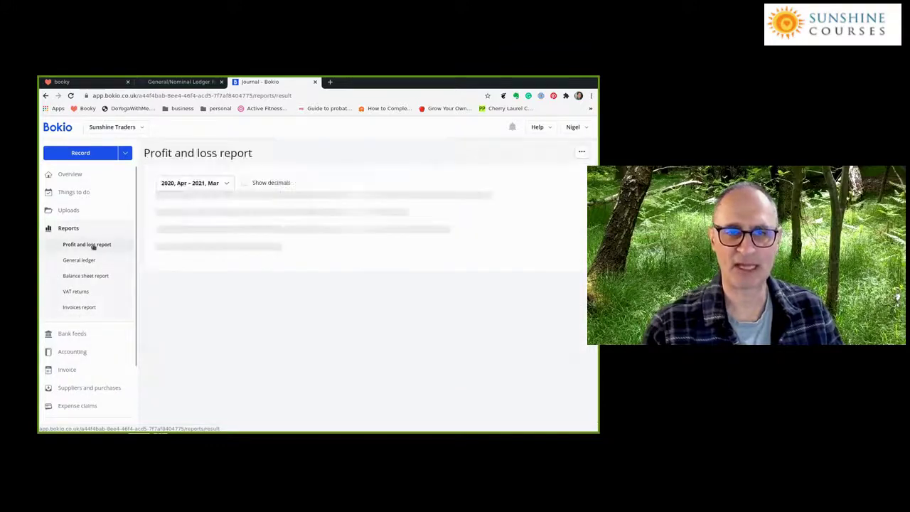
click(224, 185)
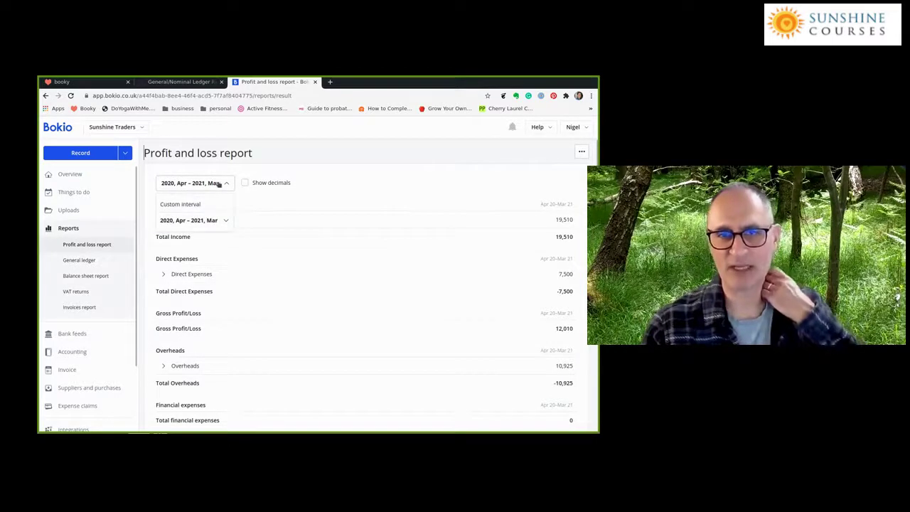
click(184, 205)
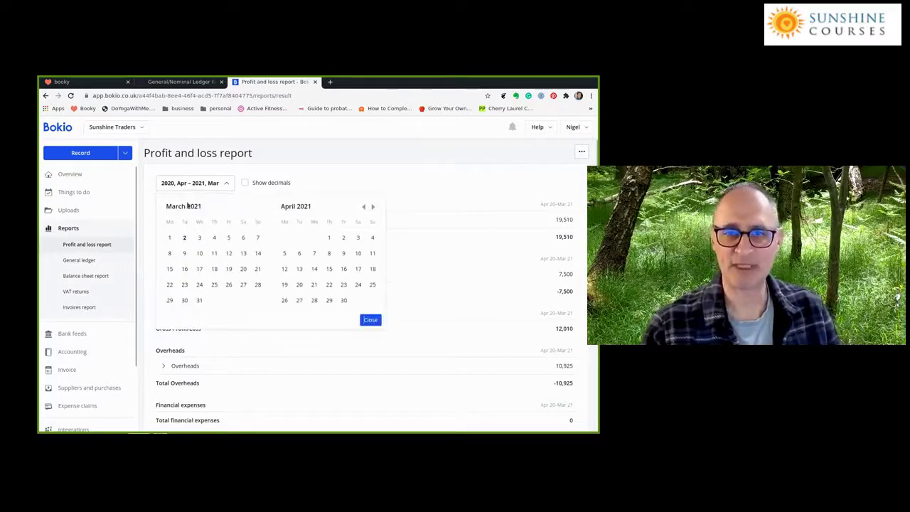
click(170, 238)
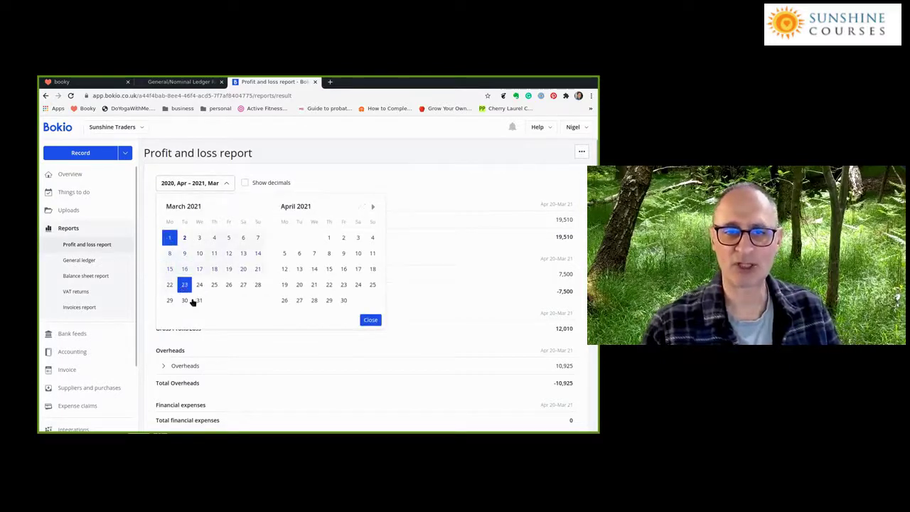
click(199, 300)
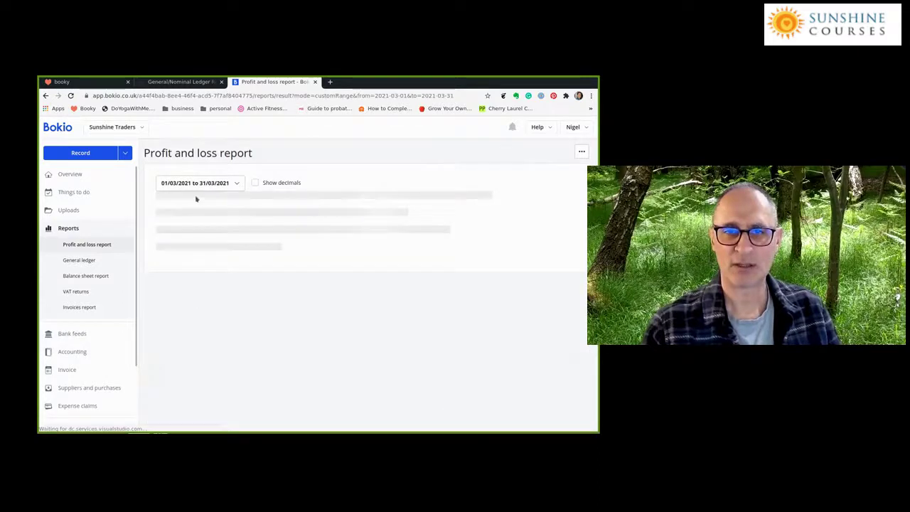